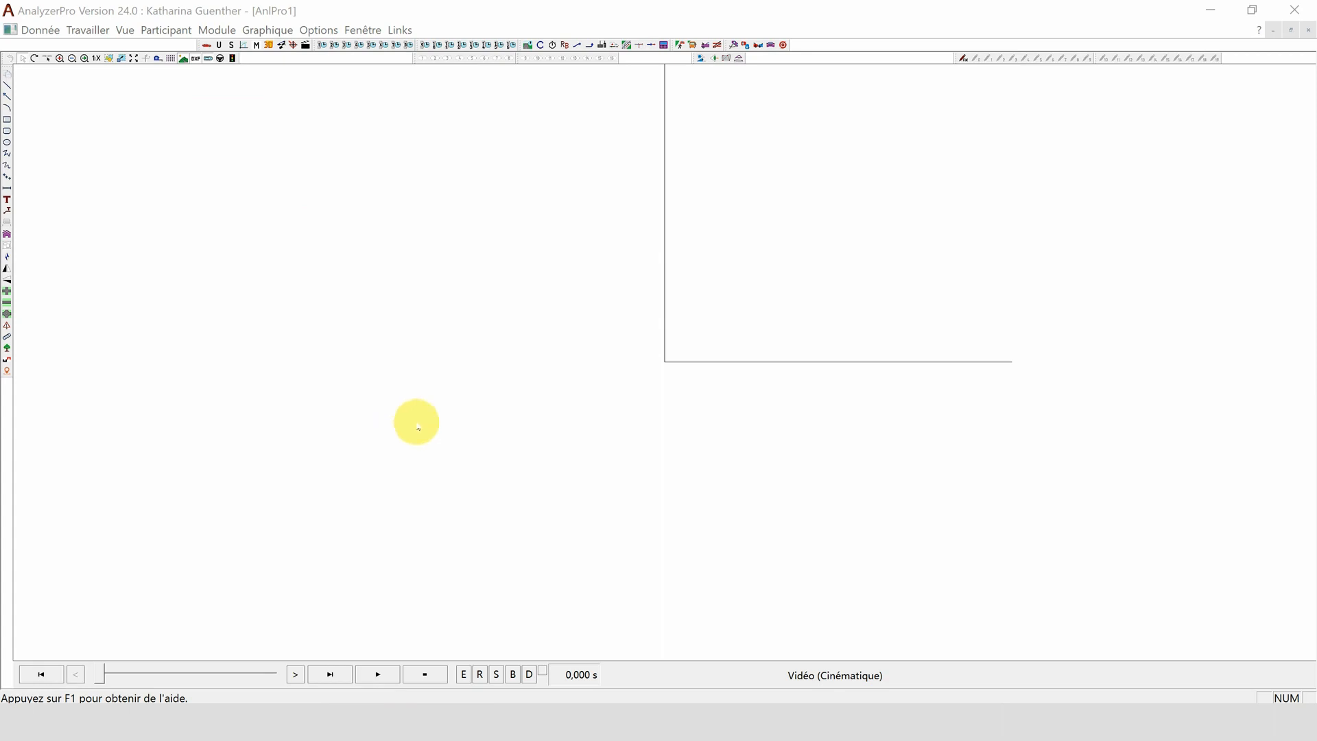
# - Open the photogrammetry/laser scan import for a static landscape and load straße.obj from the Street folder
pyautogui.click(273, 29)
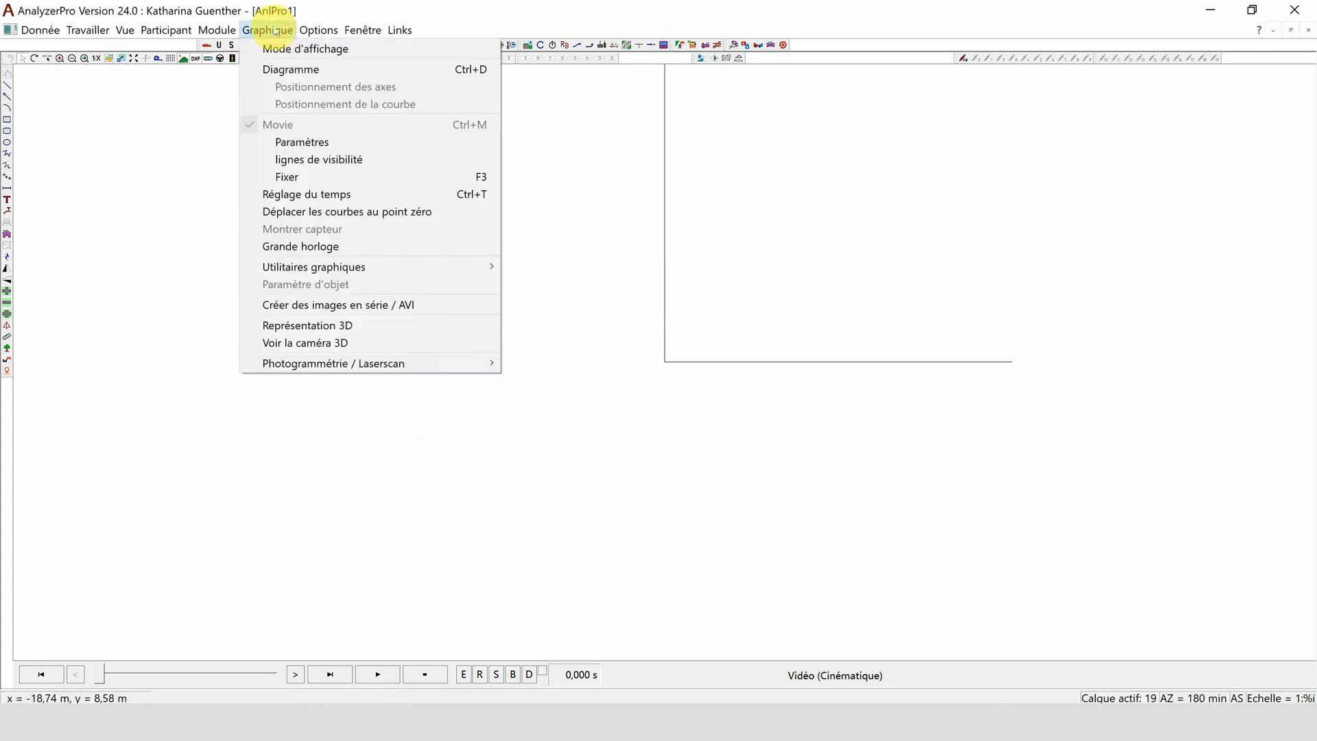
pyautogui.moveTo(470, 362)
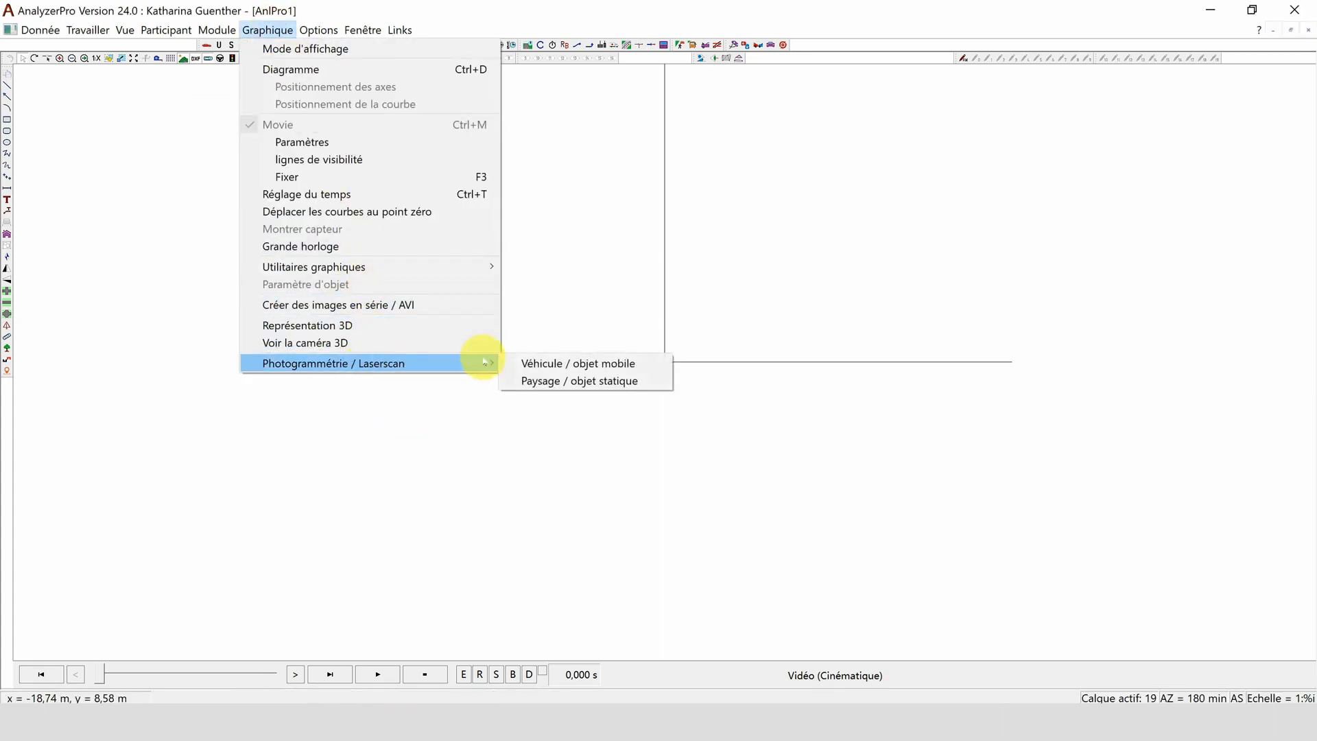
pyautogui.click(550, 387)
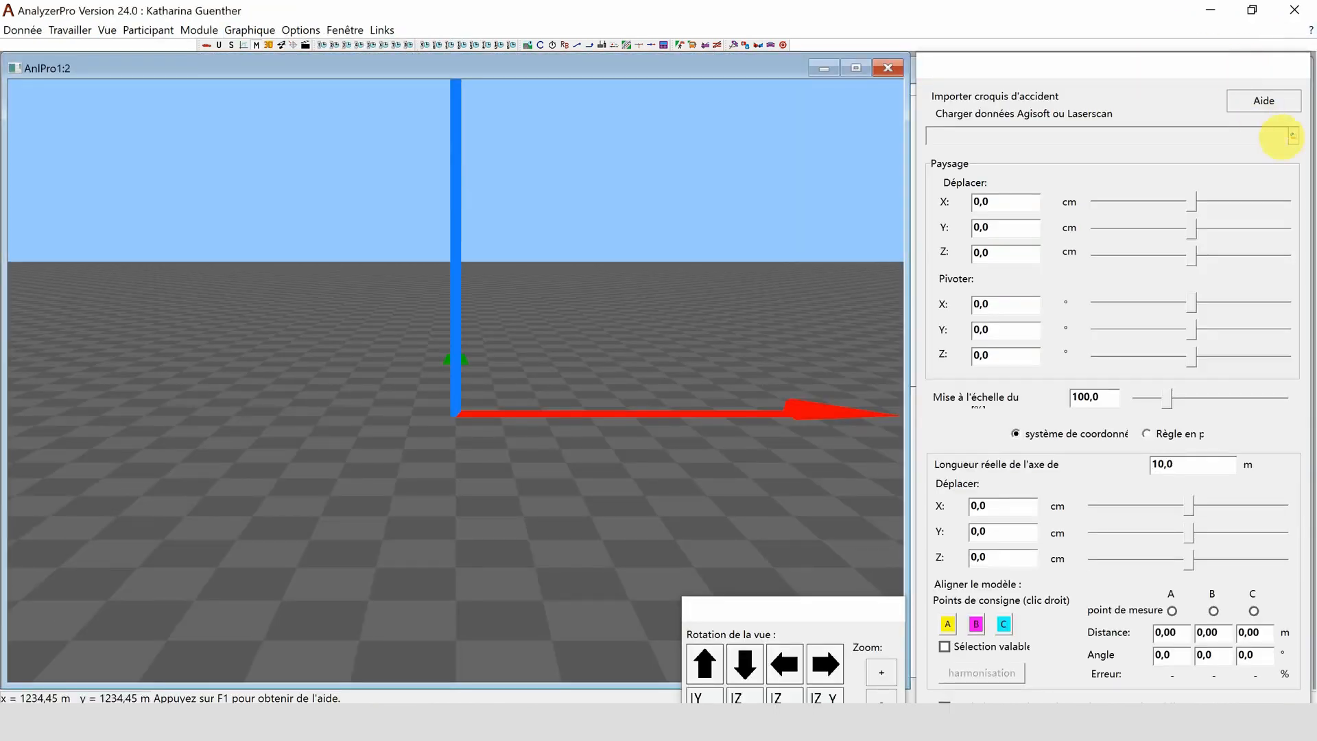
pyautogui.click(1294, 141)
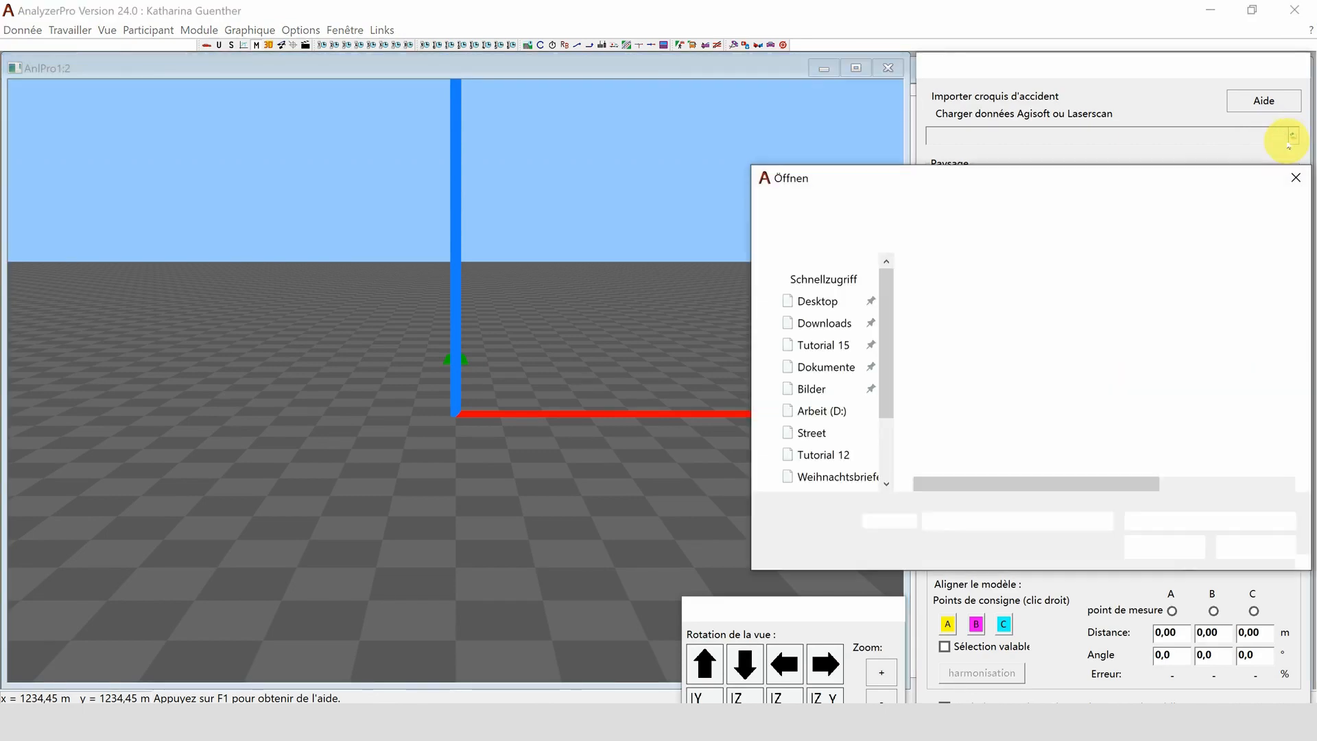
pyautogui.click(983, 290)
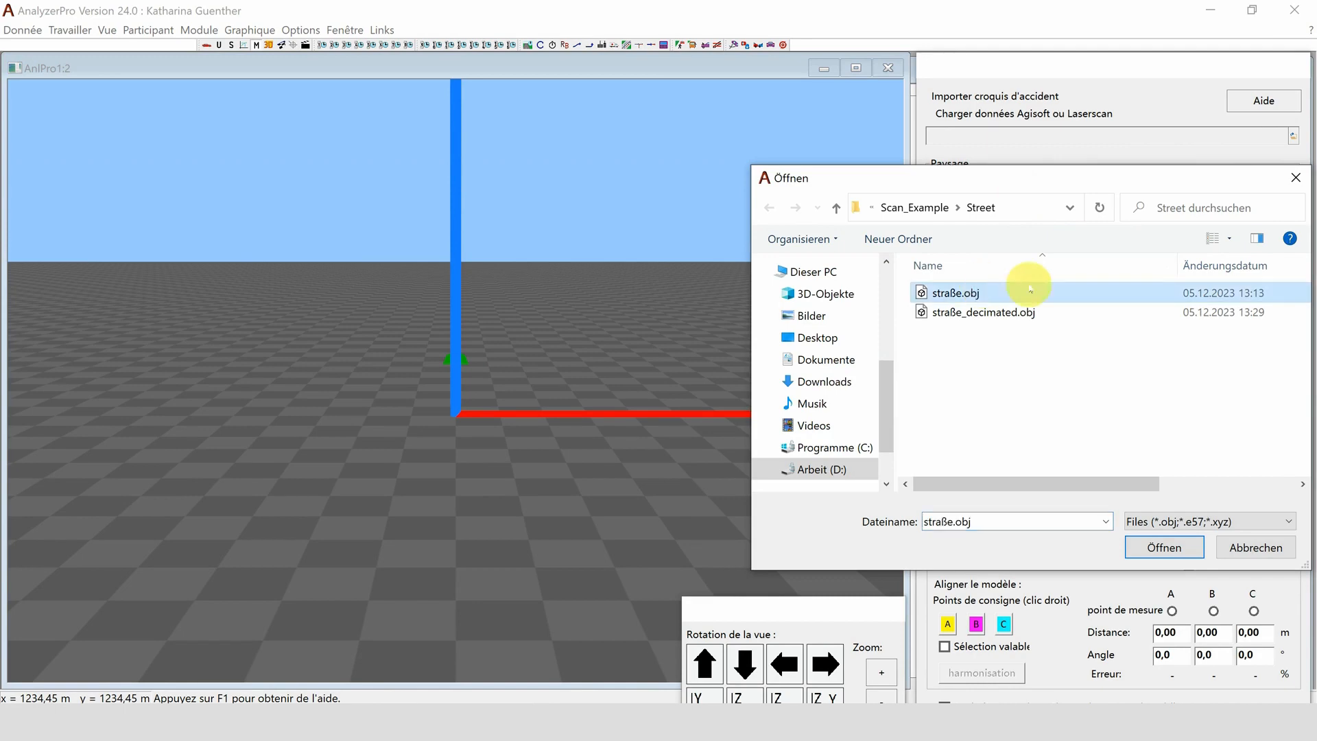
pyautogui.click(1164, 547)
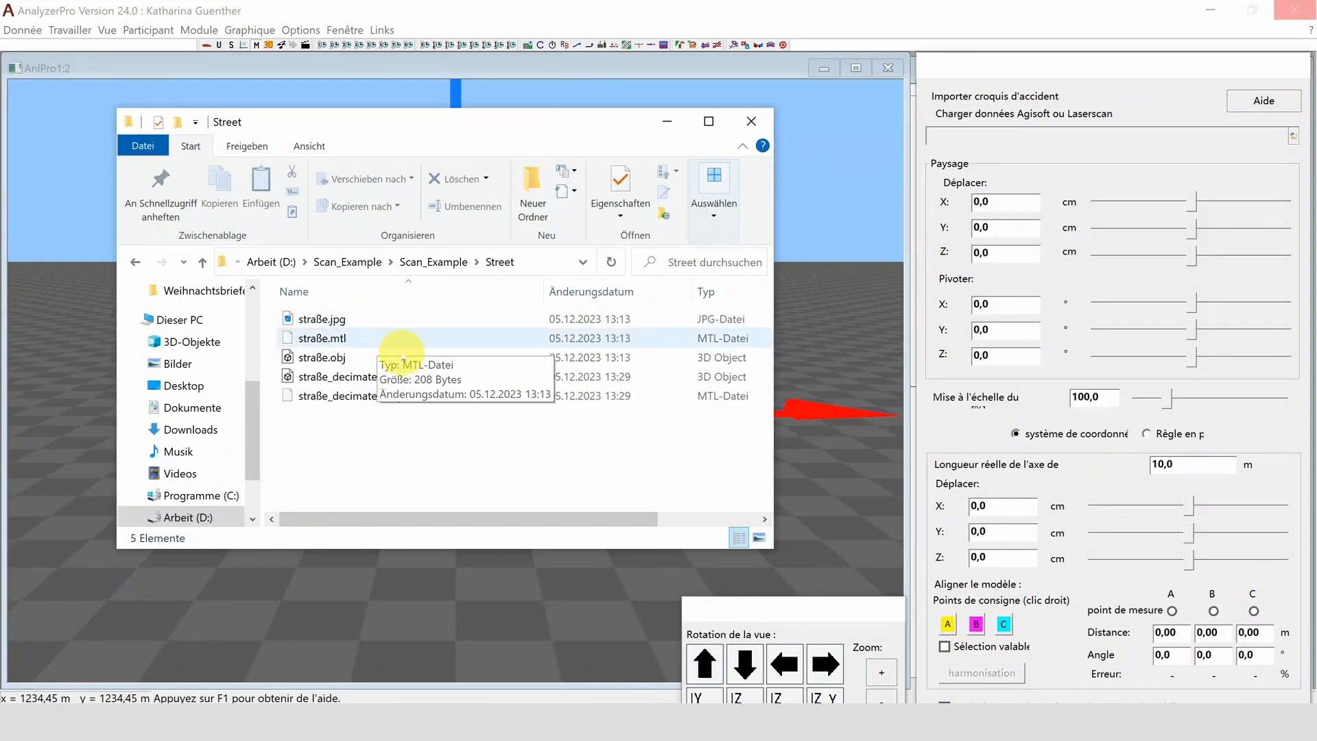
# - Examine the files accompanying straße.obj in the Street folder and inspect the loaded street model
pyautogui.click(403, 362)
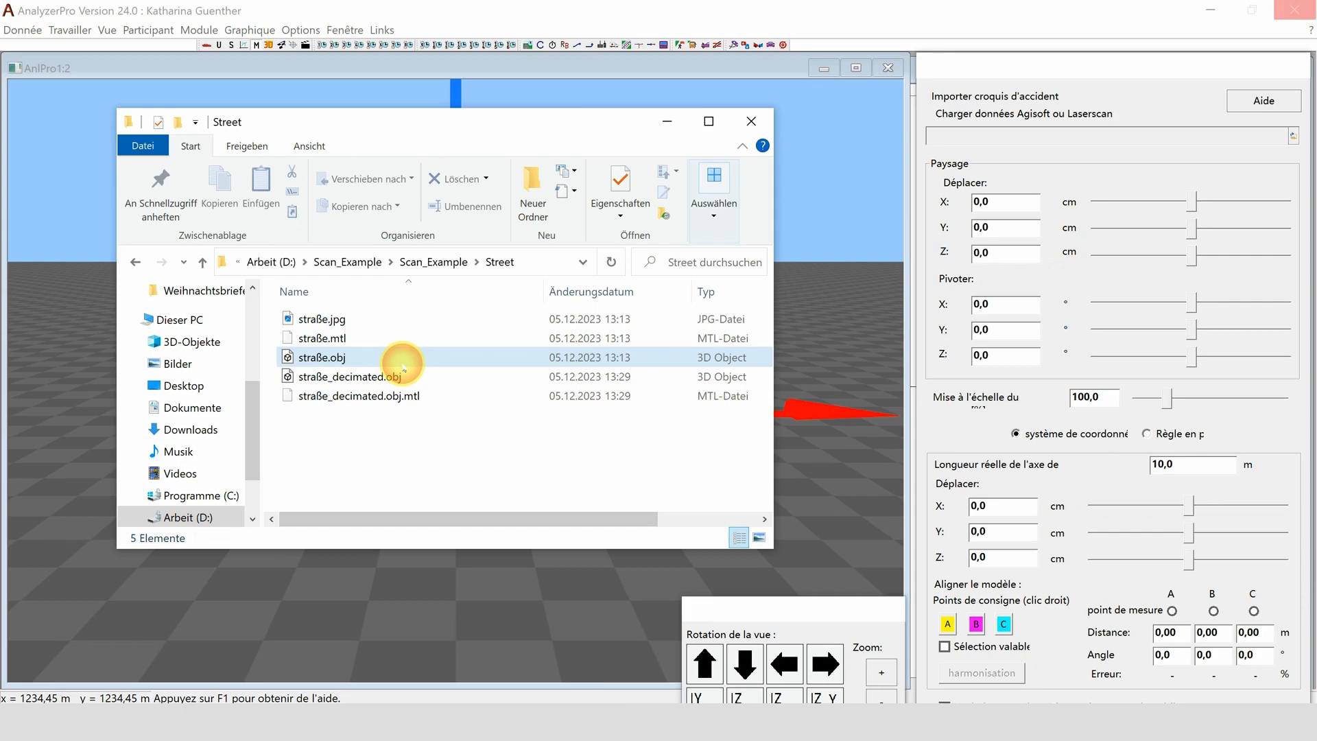
pyautogui.moveTo(402, 365); pyautogui.dragTo(403, 370)
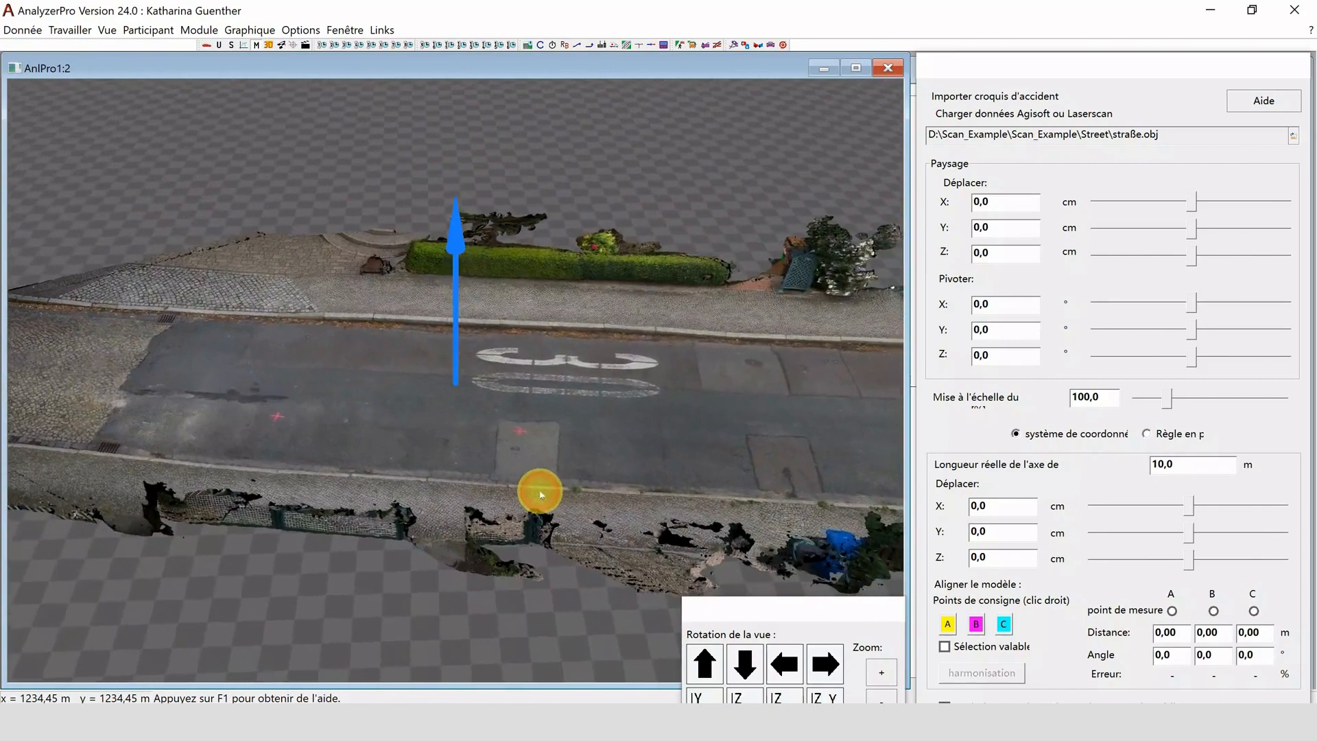
pyautogui.moveTo(540, 494); pyautogui.dragTo(661, 362)
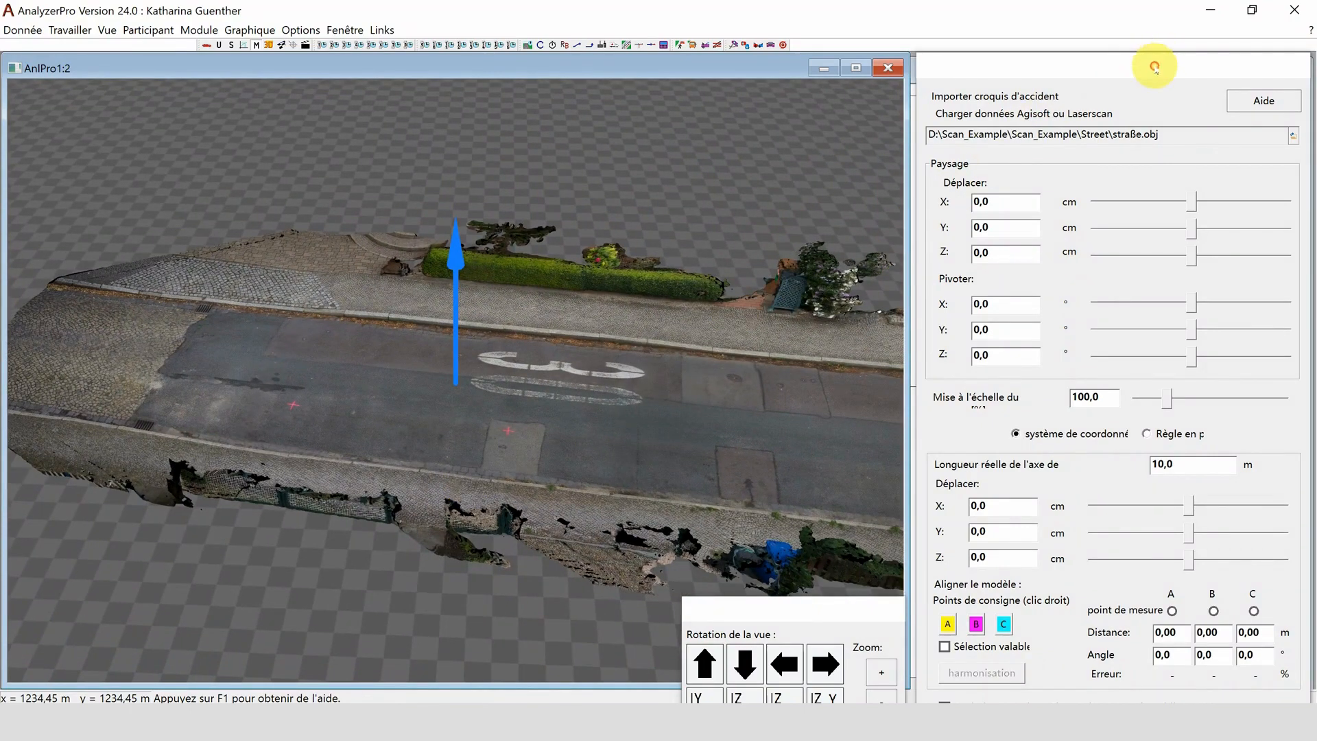
# - Export the street landscape as "street" into the Street folder and check the exported files there
pyautogui.moveTo(1155, 67); pyautogui.dragTo(1148, 21)
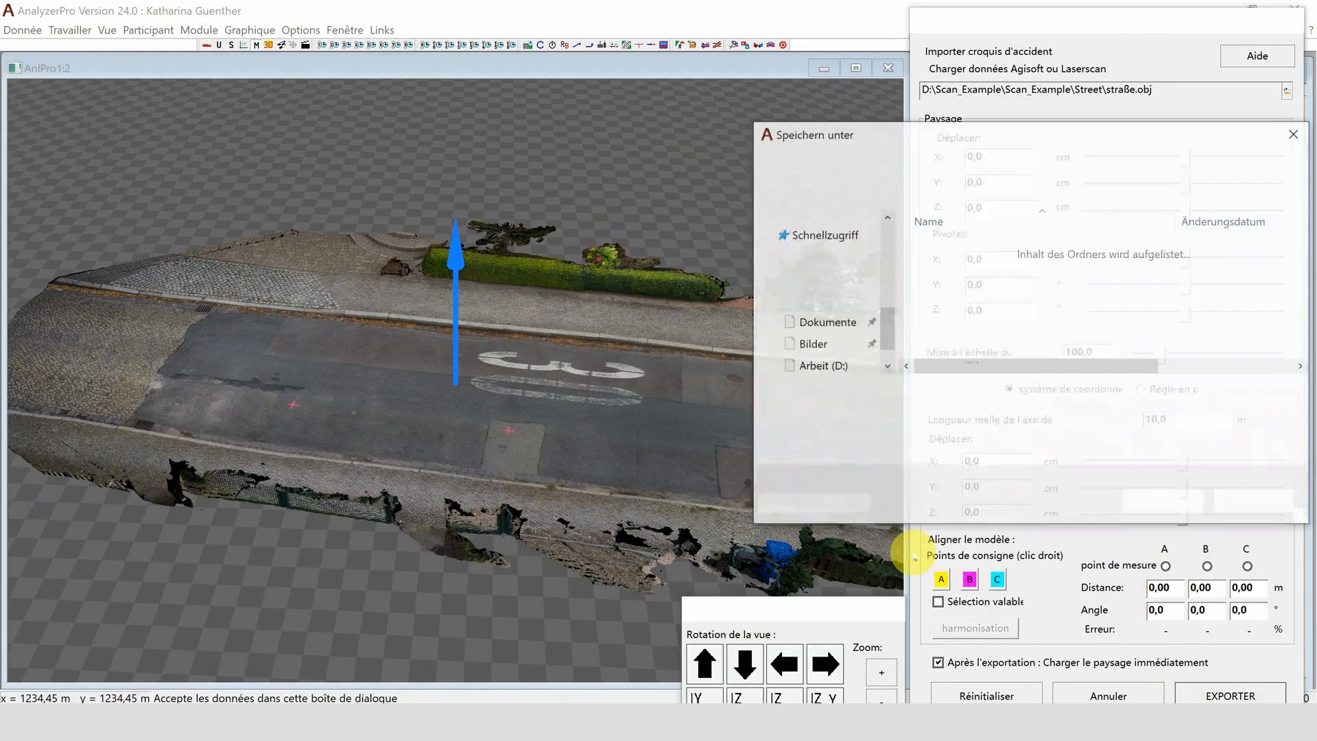
pyautogui.write('stree')
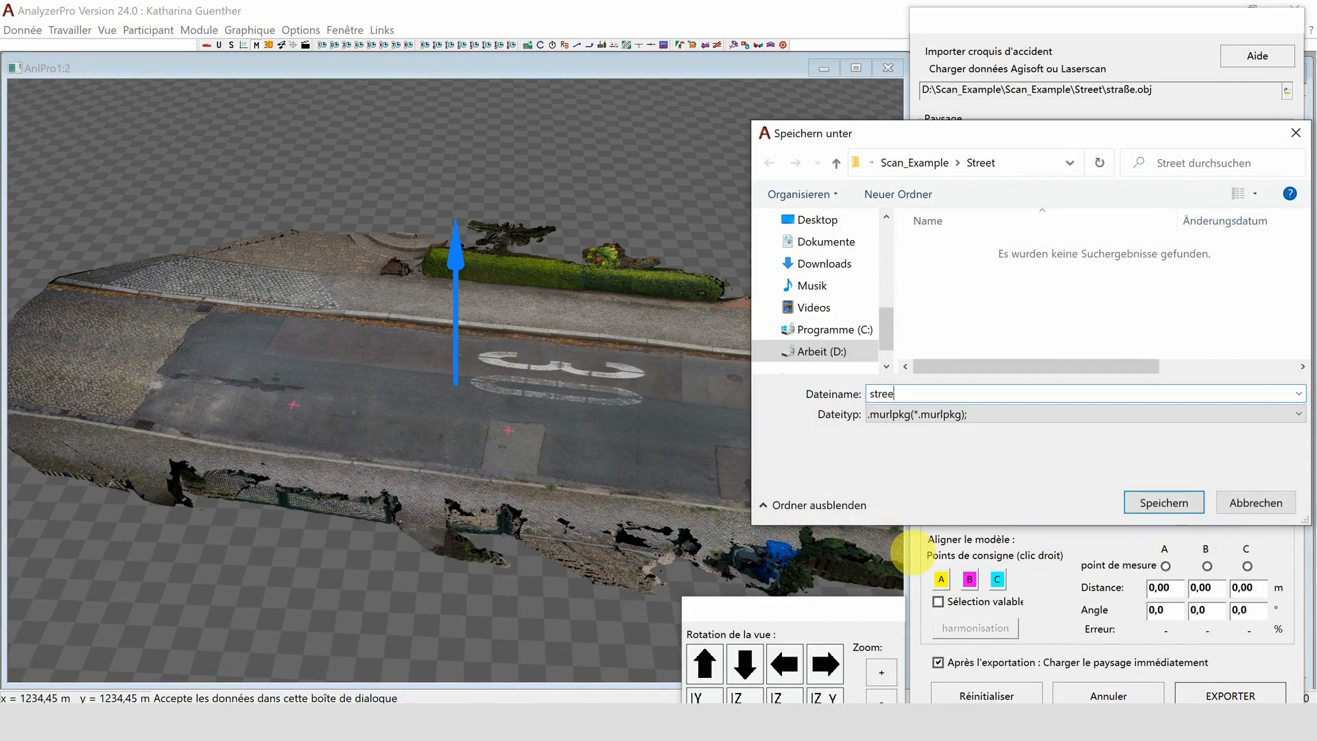
pyautogui.write('t')
pyautogui.press('Return')
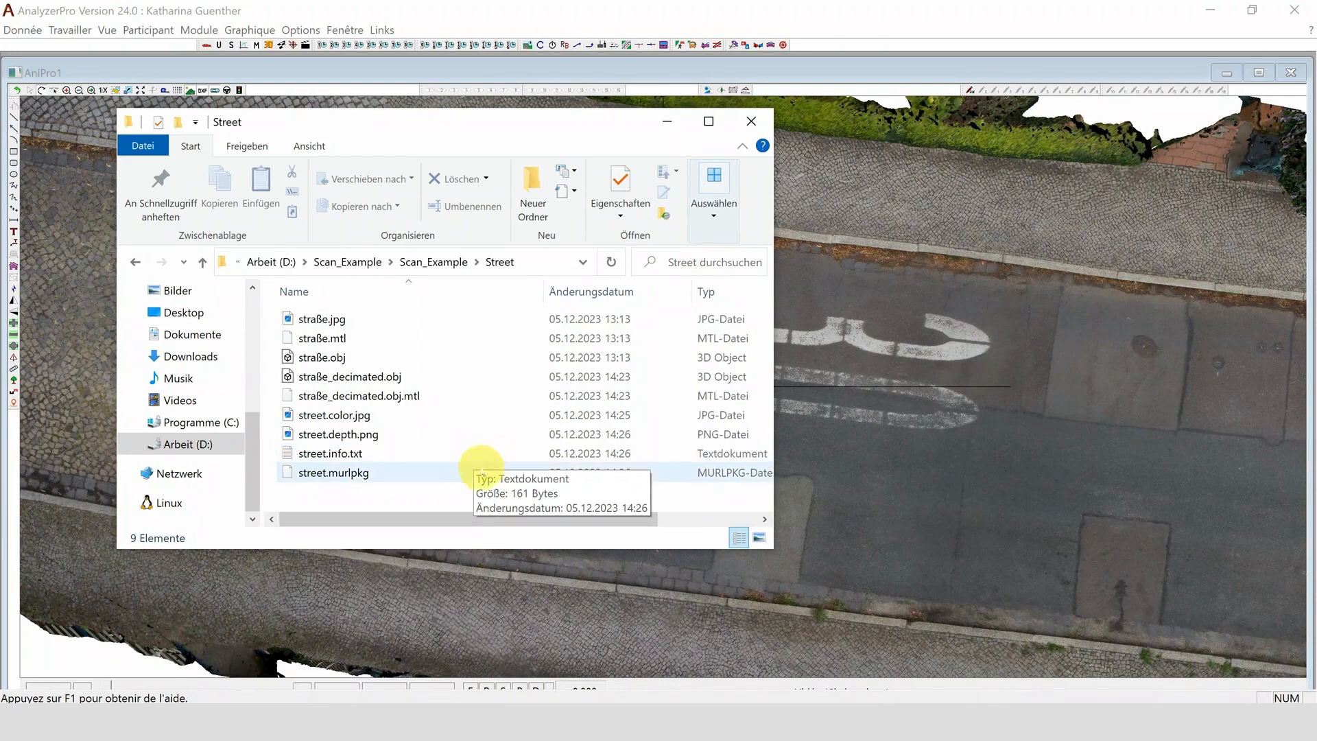
pyautogui.click(463, 482)
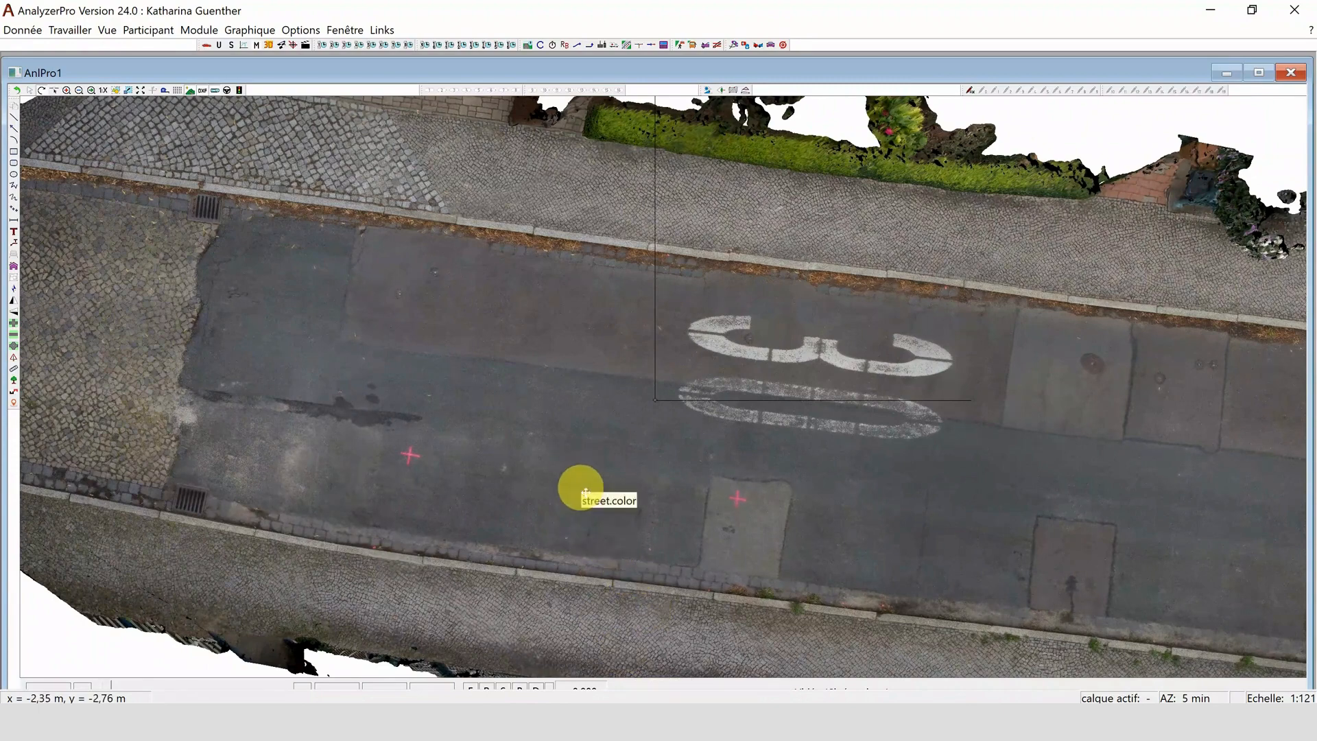
# - Scale the street background image by setting the distance between the two red crosses on the road to 5 m
pyautogui.rightClick(582, 489)
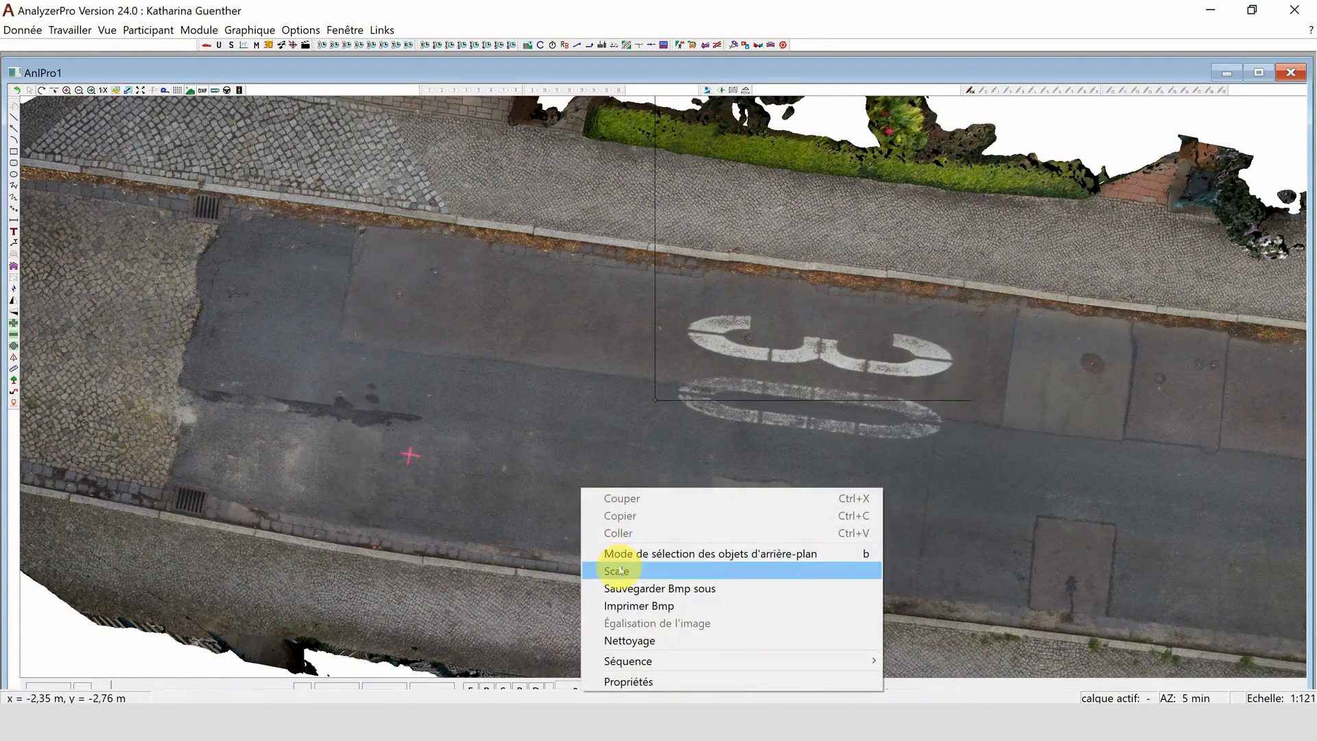
pyautogui.click(618, 570)
pyautogui.click(534, 406)
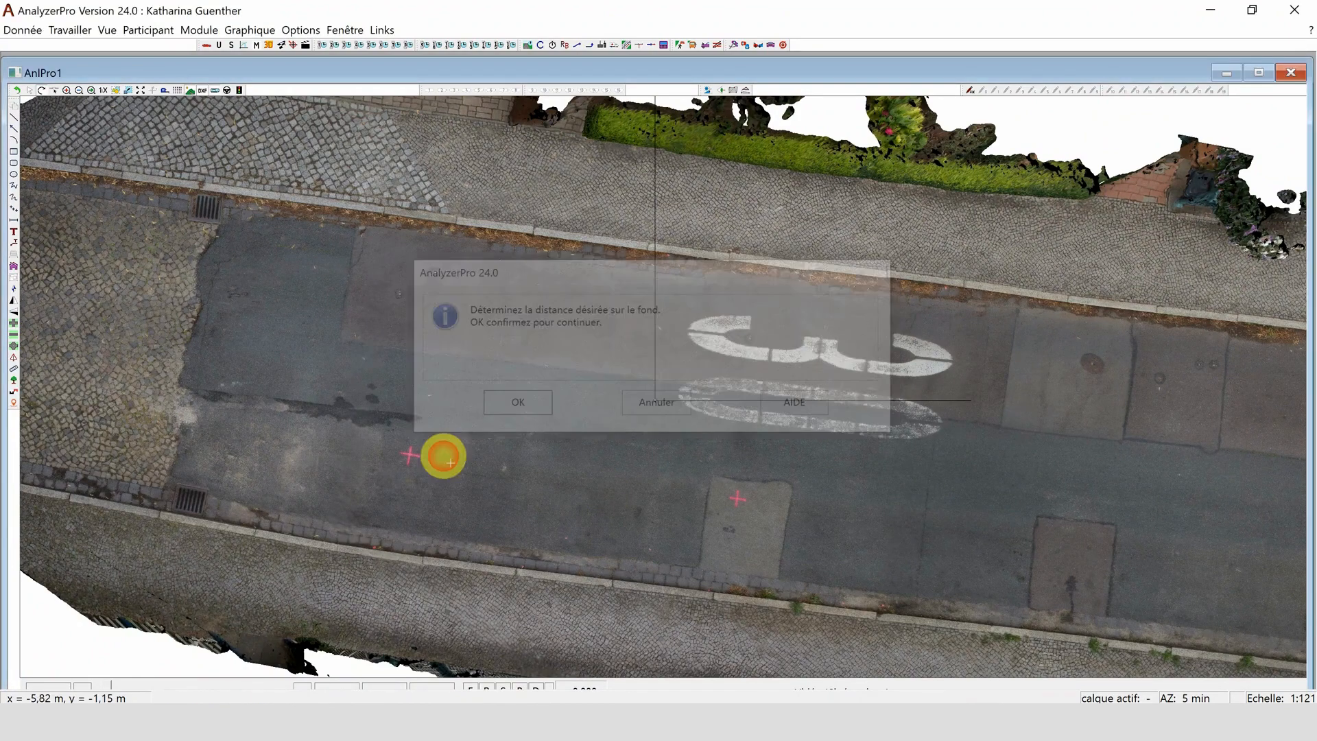
pyautogui.click(410, 455)
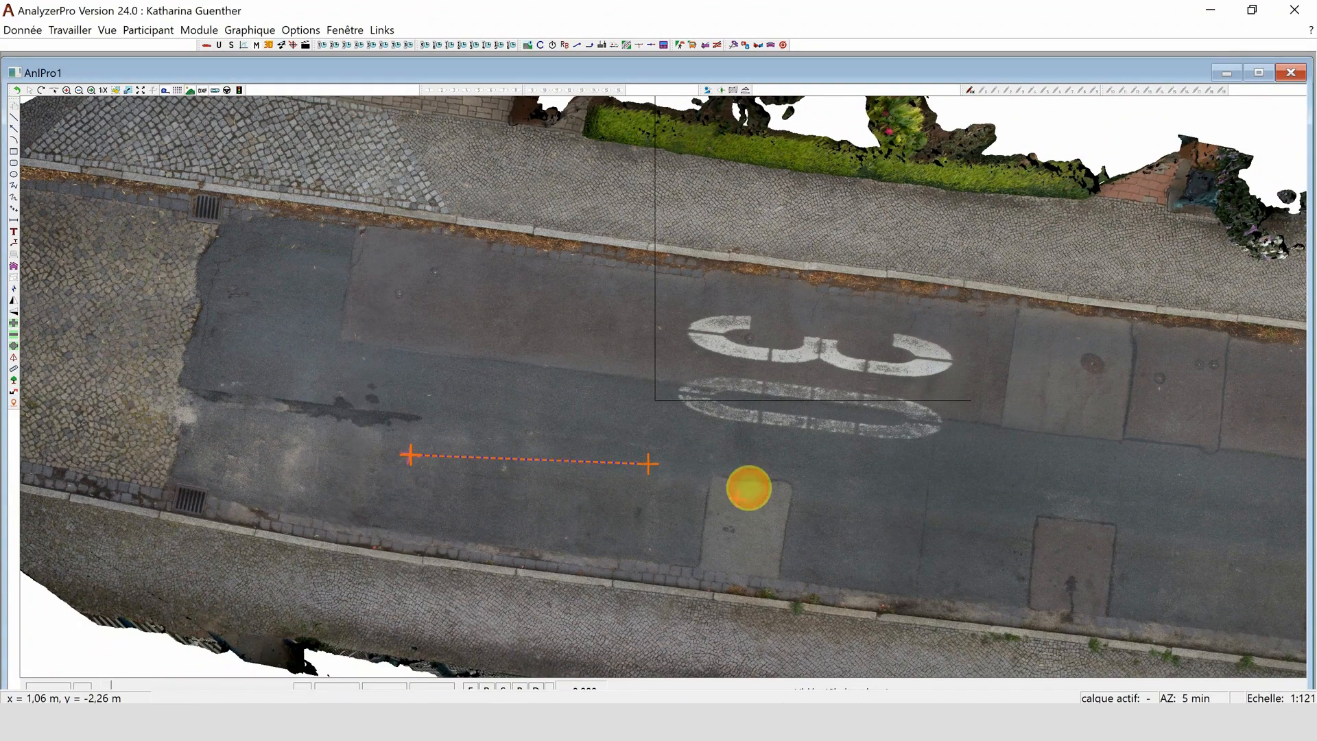
pyautogui.click(736, 496)
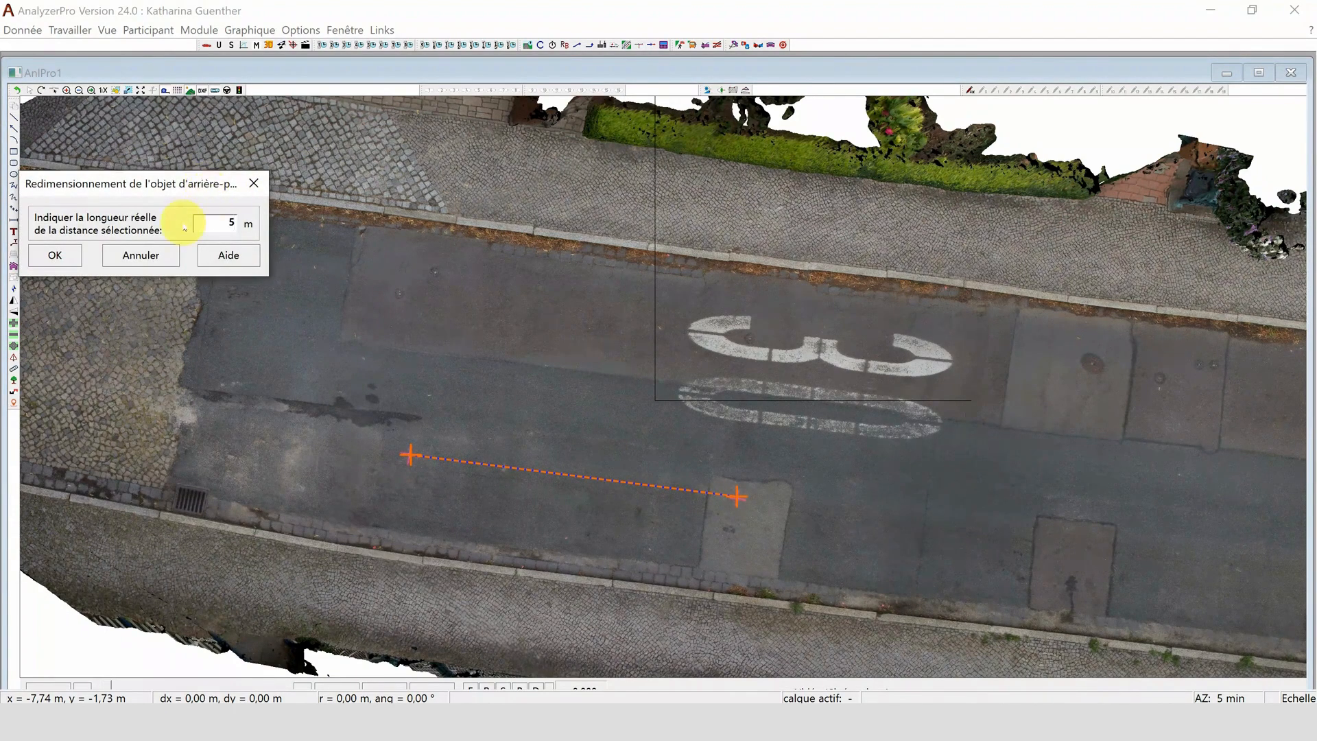
pyautogui.click(54, 254)
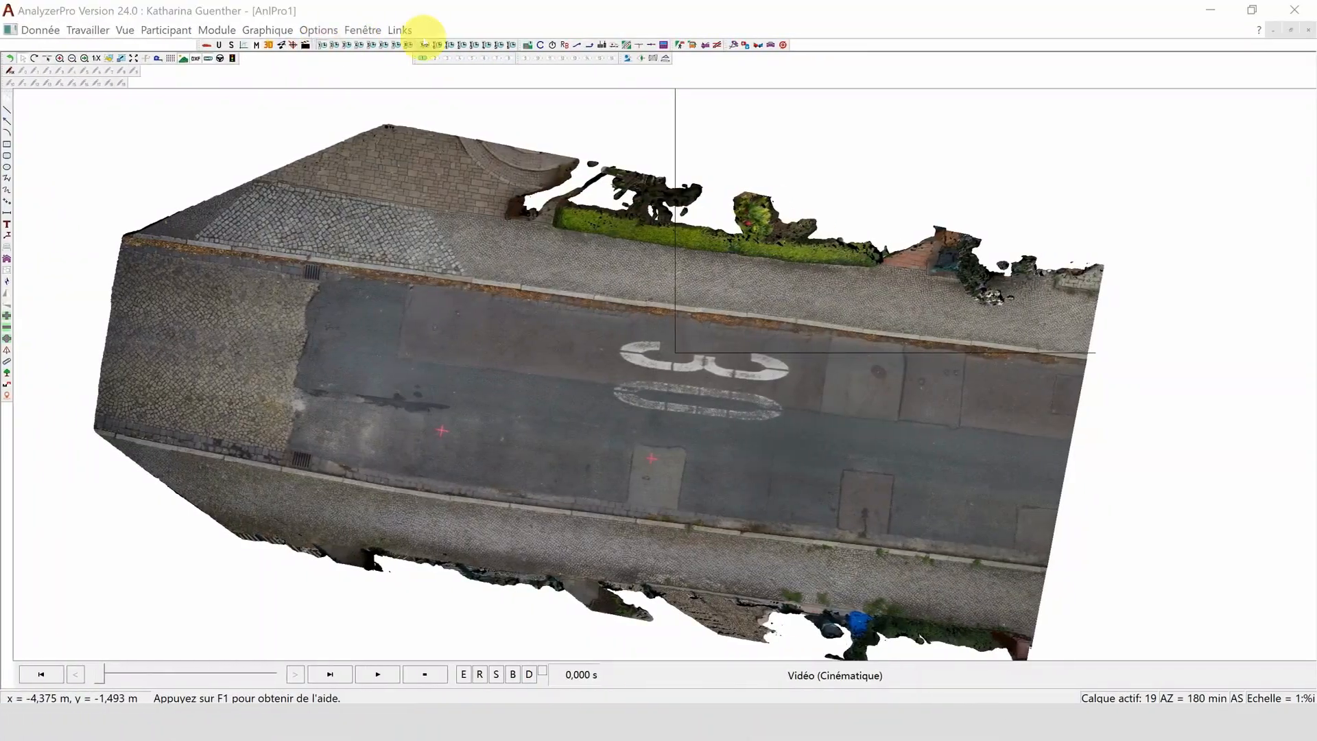
# - Add vehicle 1 with a calculated constant-speed phase of 10 km/h over 10 m
pyautogui.click(426, 43)
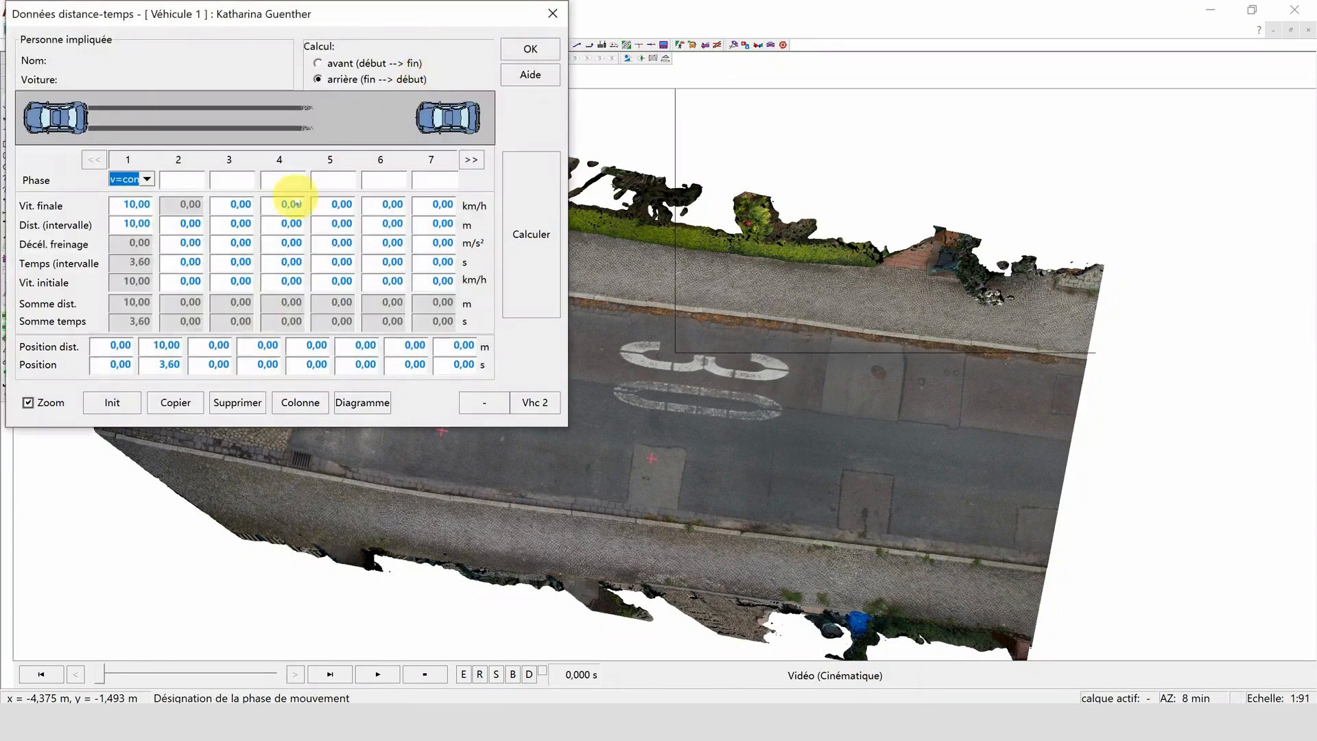
pyautogui.click(546, 181)
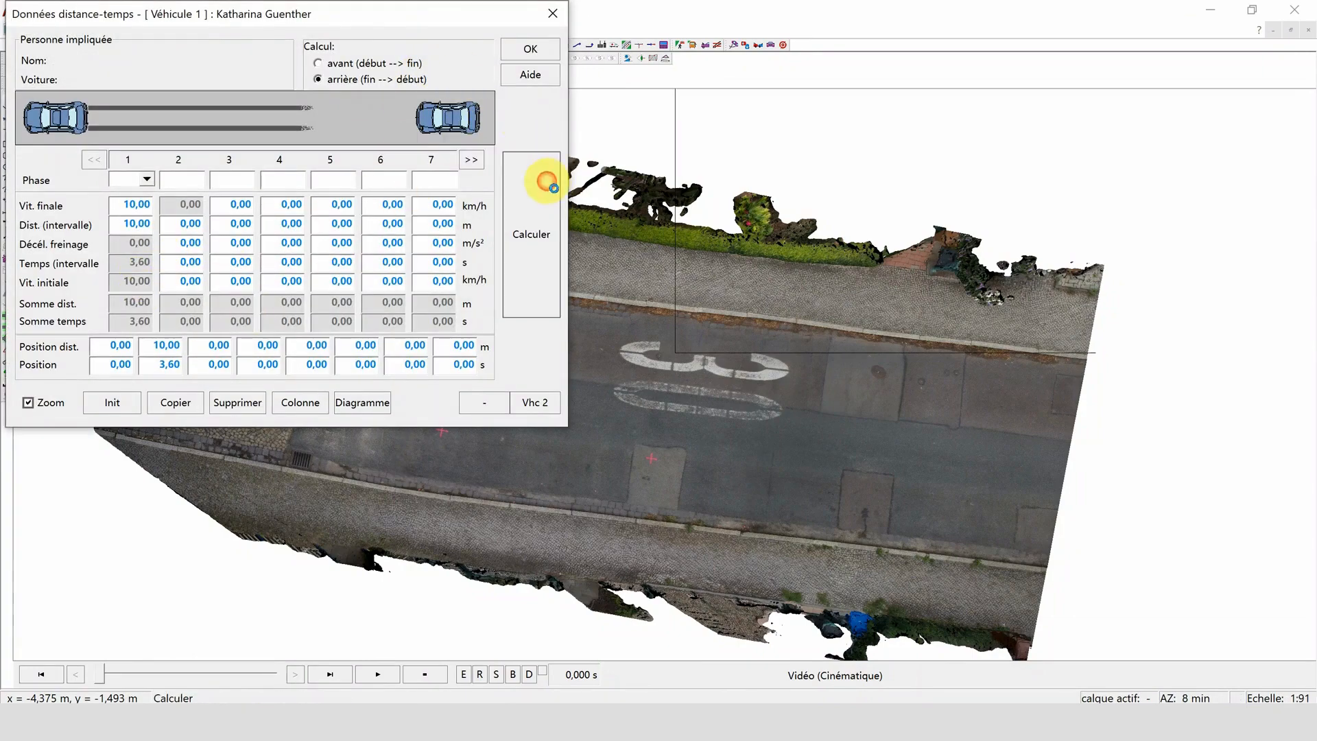
pyautogui.click(535, 58)
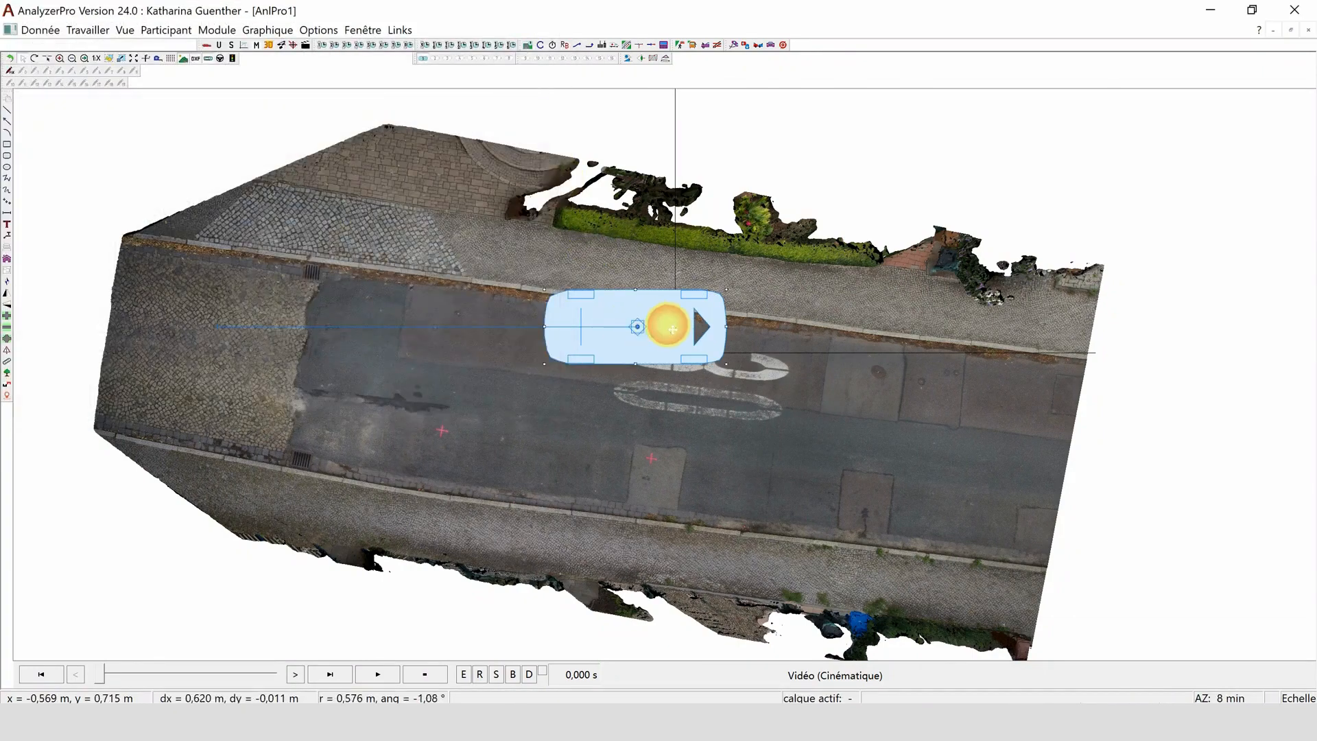
# - Move the vehicle forward over the road's speed marking and open the 3D representation
pyautogui.moveTo(665, 323); pyautogui.dragTo(768, 329)
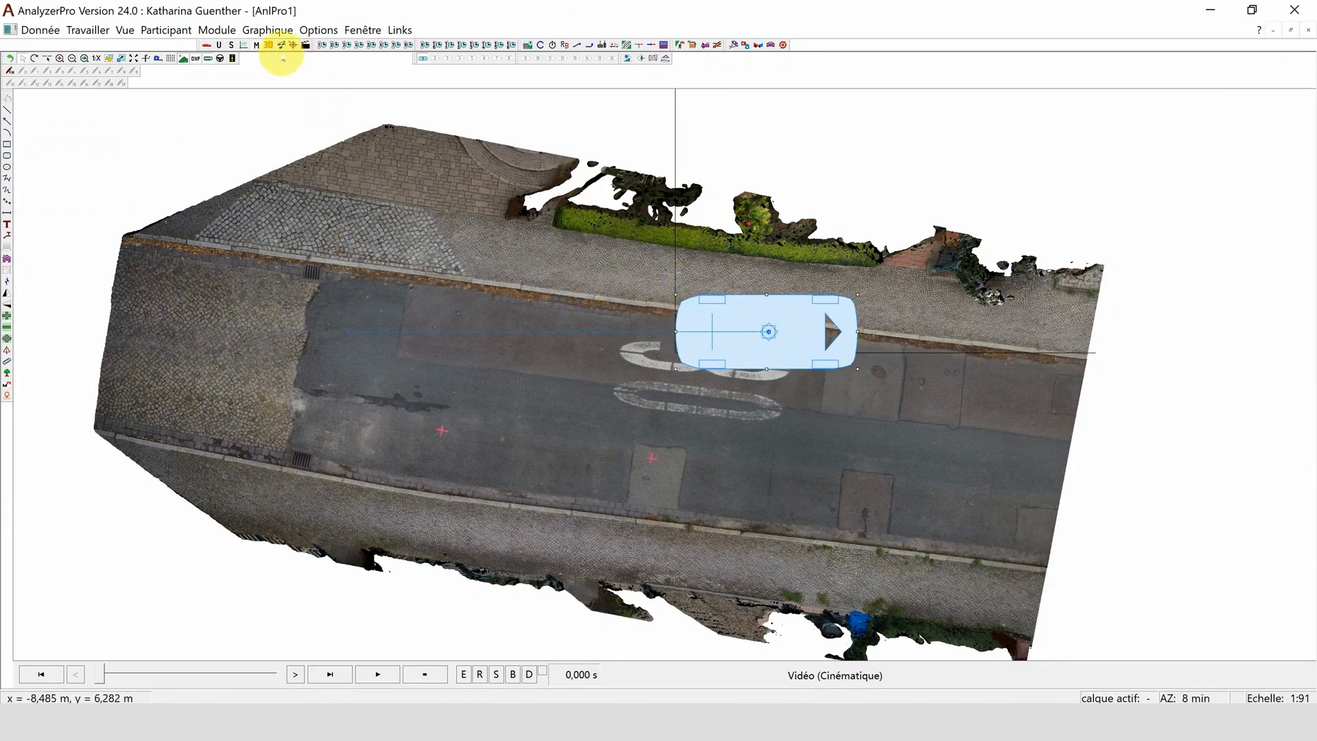
pyautogui.click(271, 46)
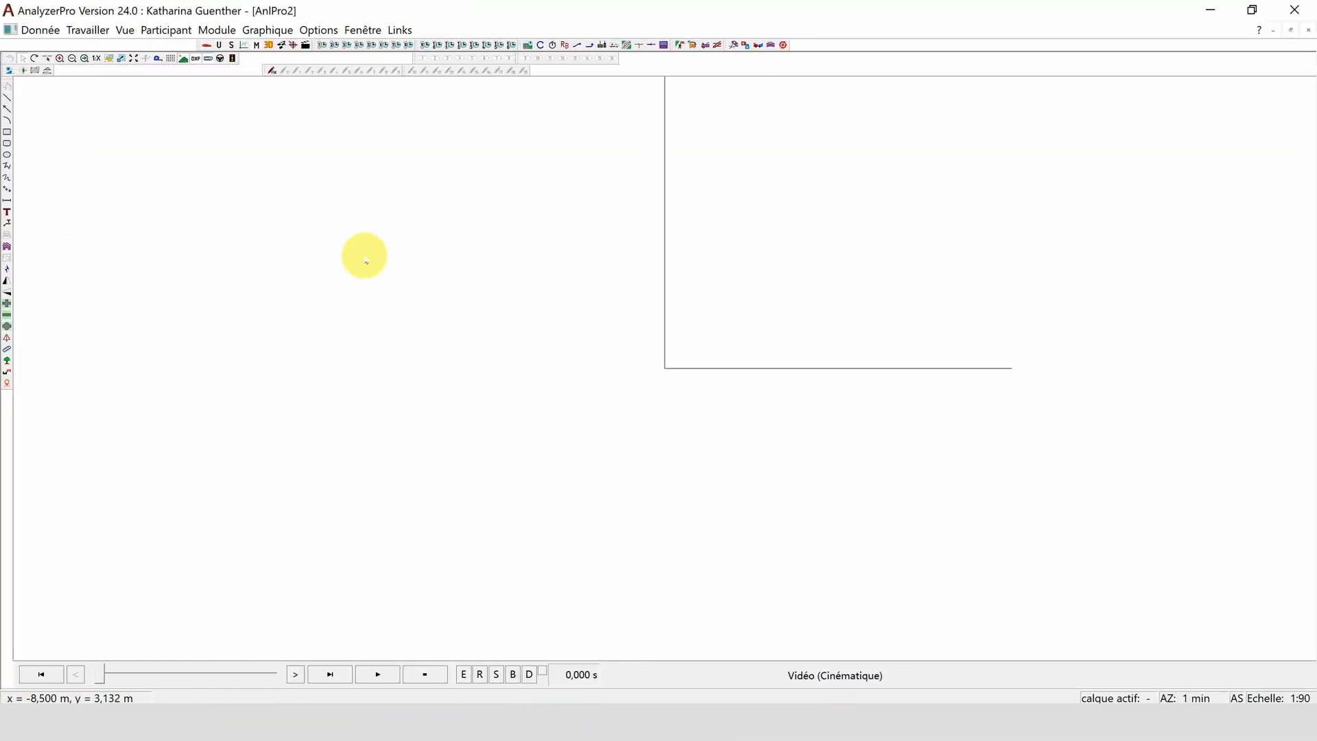
# - Import Vollerer1.obj from the Mountain folder as a static photogrammetry landscape in the new drawing
pyautogui.click(267, 31)
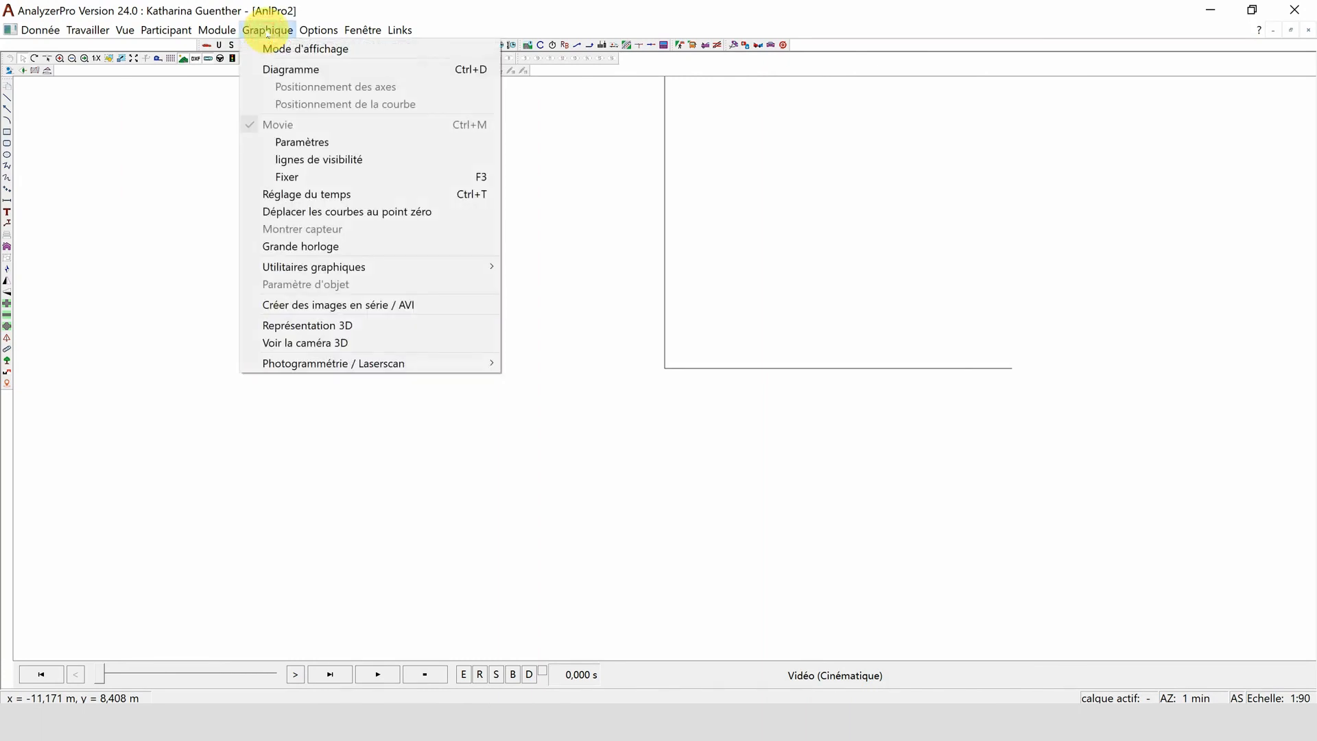
pyautogui.moveTo(279, 369)
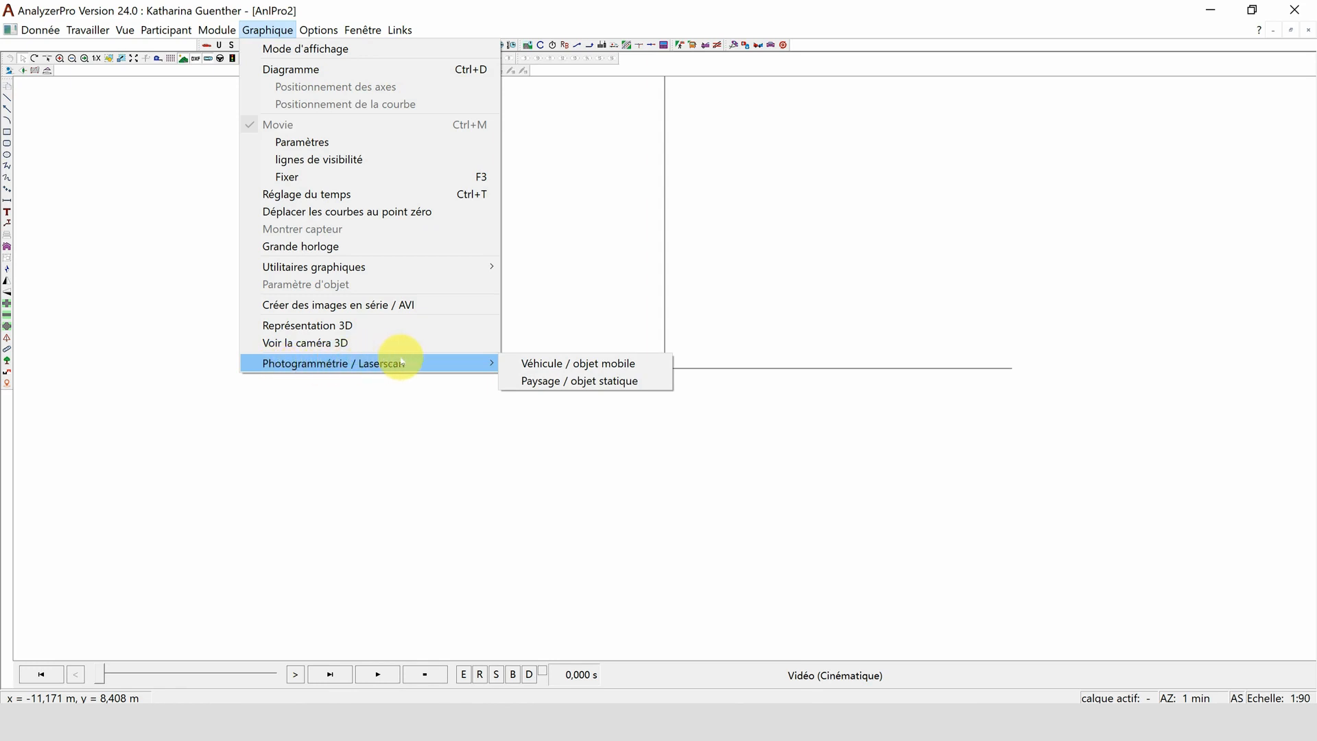
pyautogui.click(525, 381)
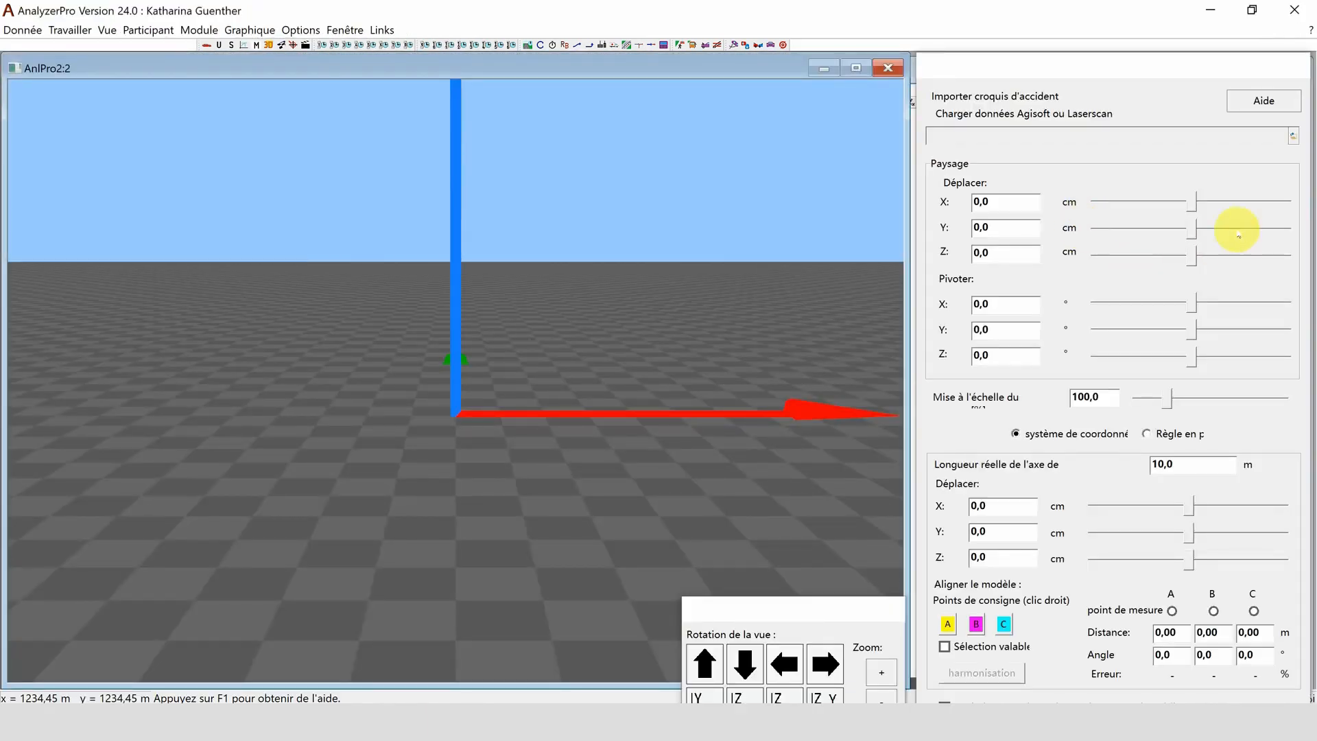
pyautogui.click(1293, 136)
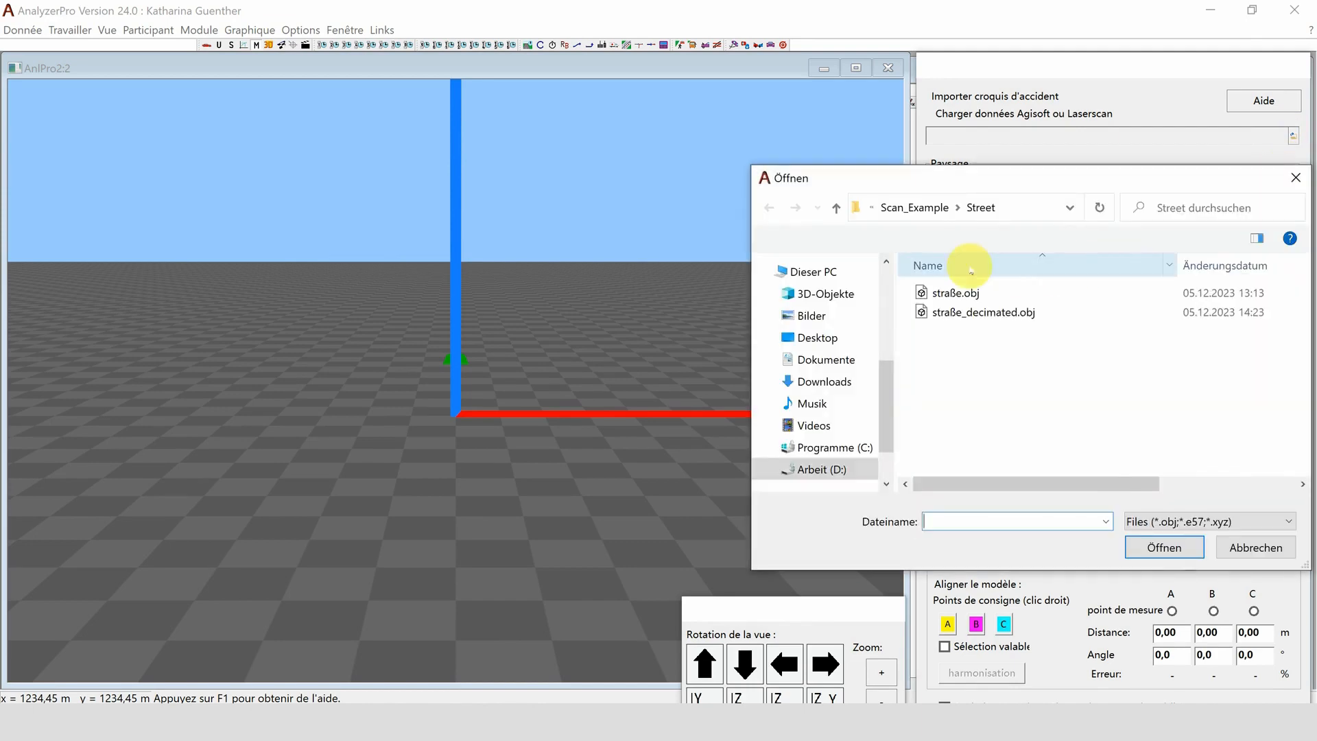
pyautogui.click(920, 208)
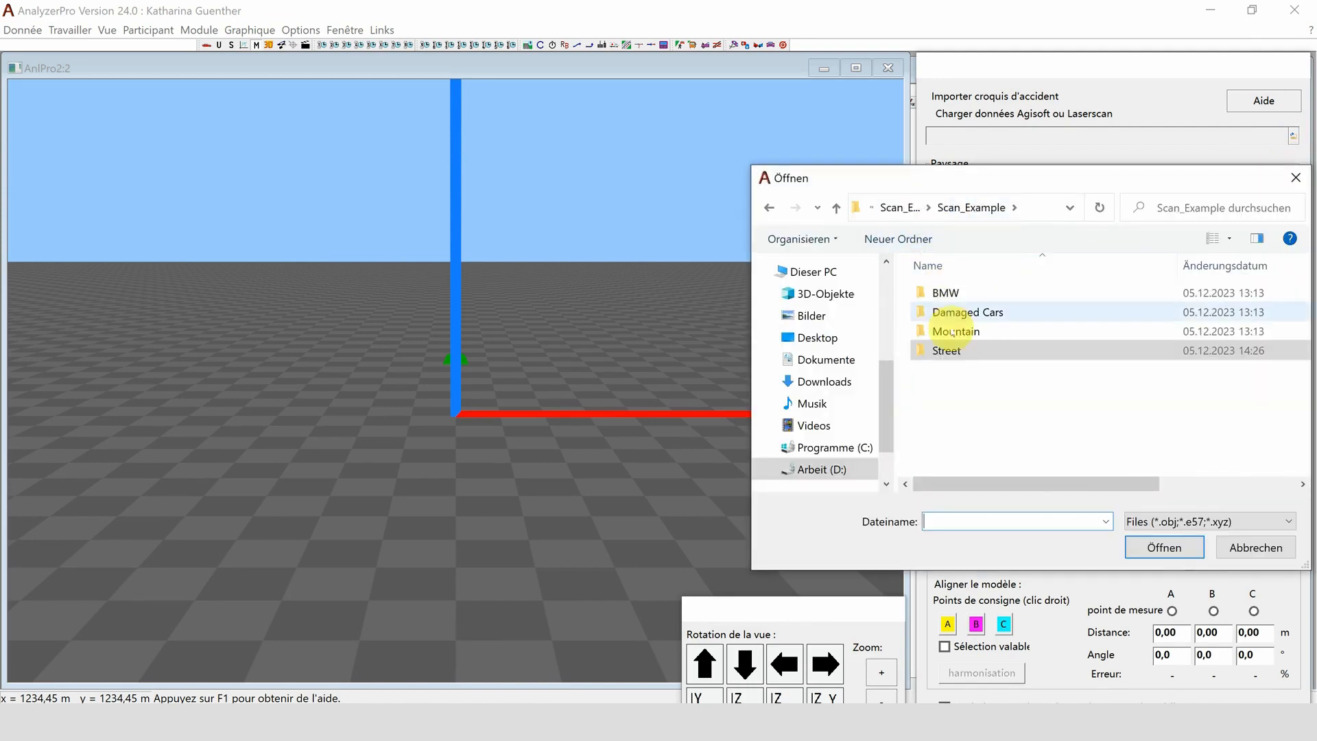
pyautogui.doubleClick(952, 335)
pyautogui.click(954, 293)
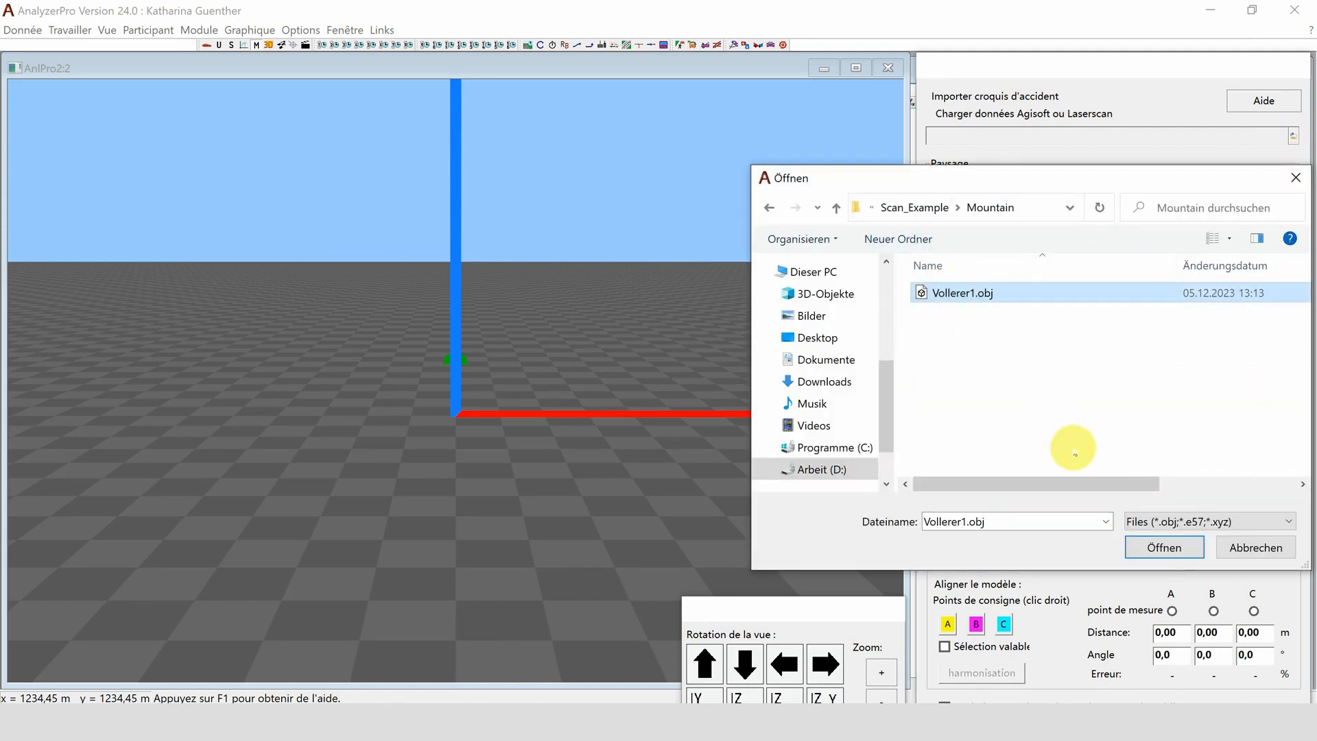
pyautogui.click(1141, 543)
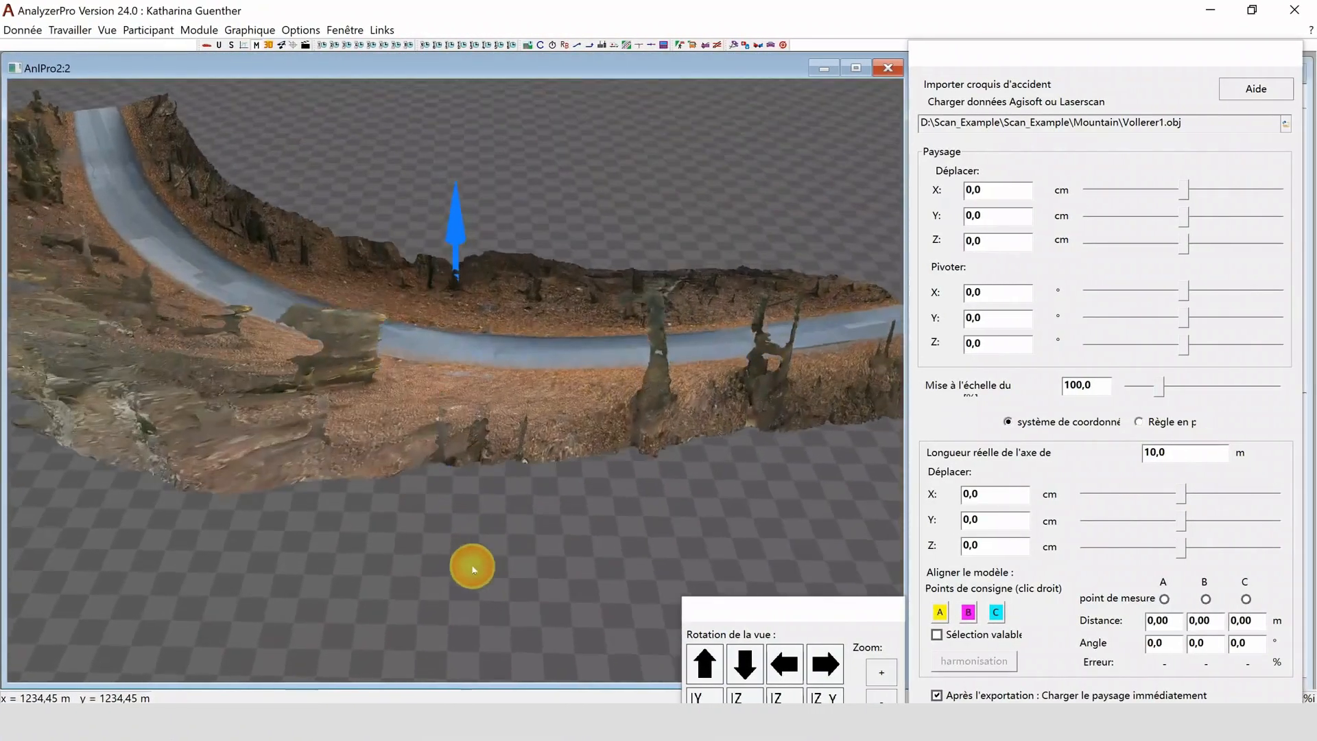
# - Place reference points A and B along the road's outer edge and C on its inner edge in the mountain scan
pyautogui.moveTo(473, 568); pyautogui.dragTo(516, 540)
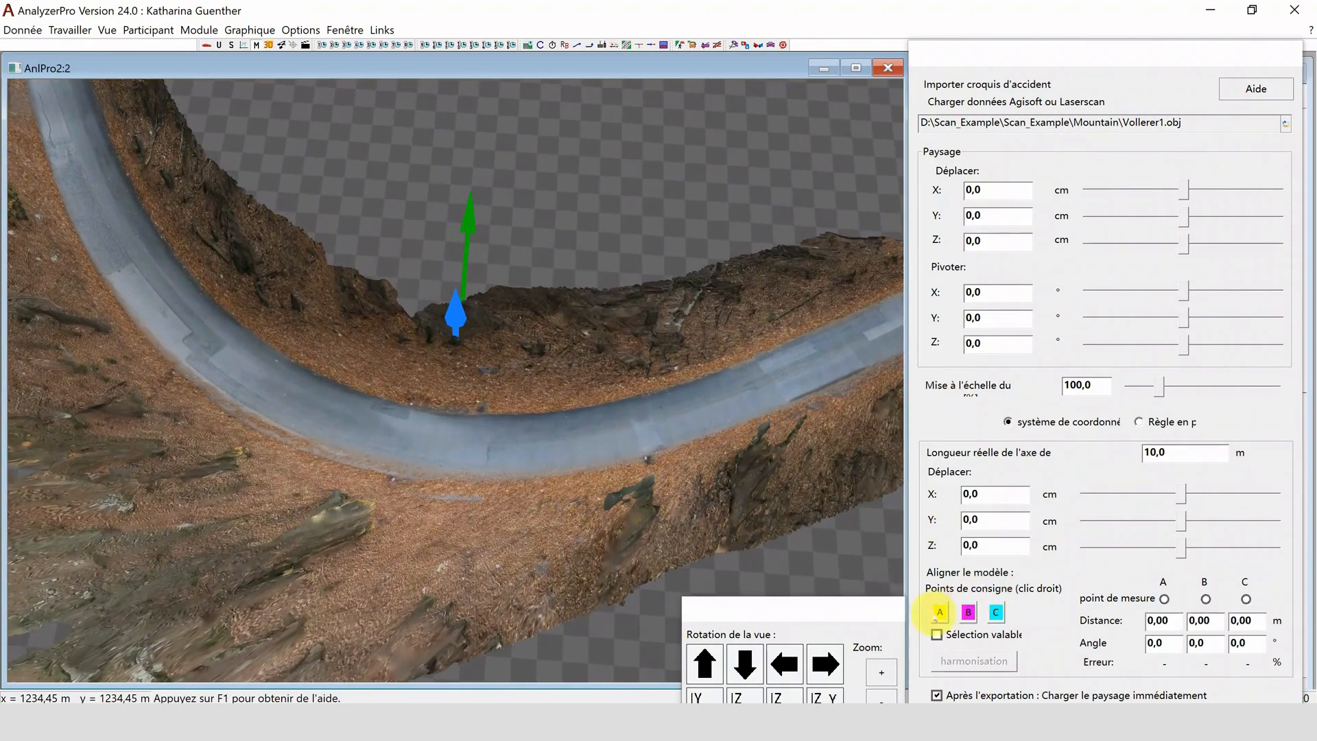
pyautogui.click(933, 615)
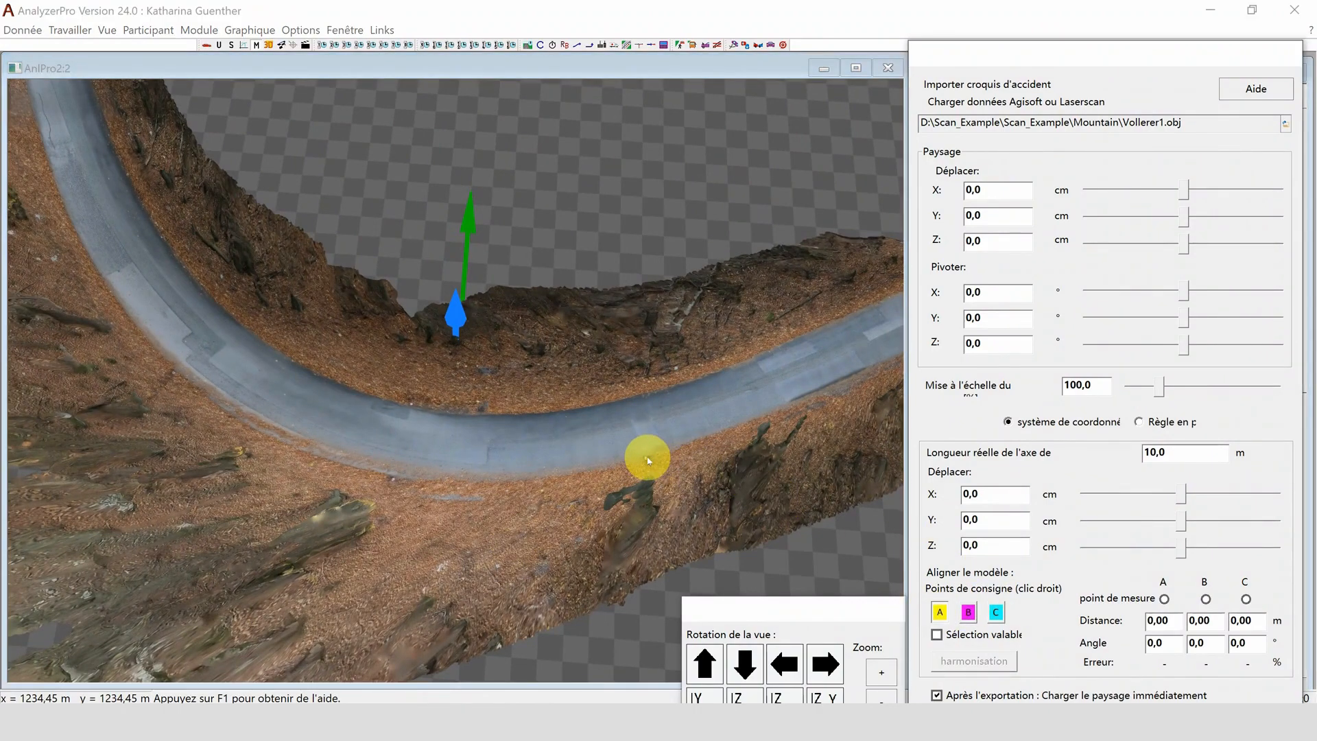
pyautogui.rightClick(647, 458)
pyautogui.click(967, 607)
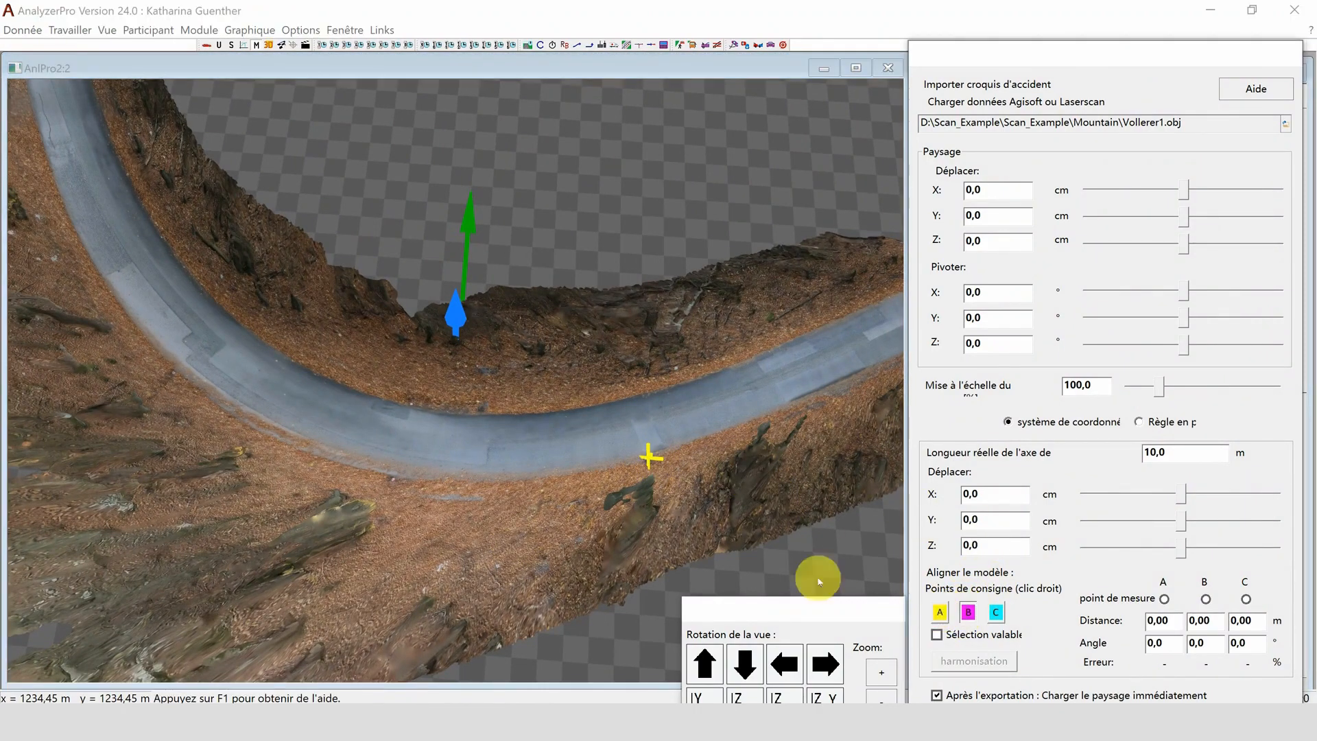
pyautogui.rightClick(391, 478)
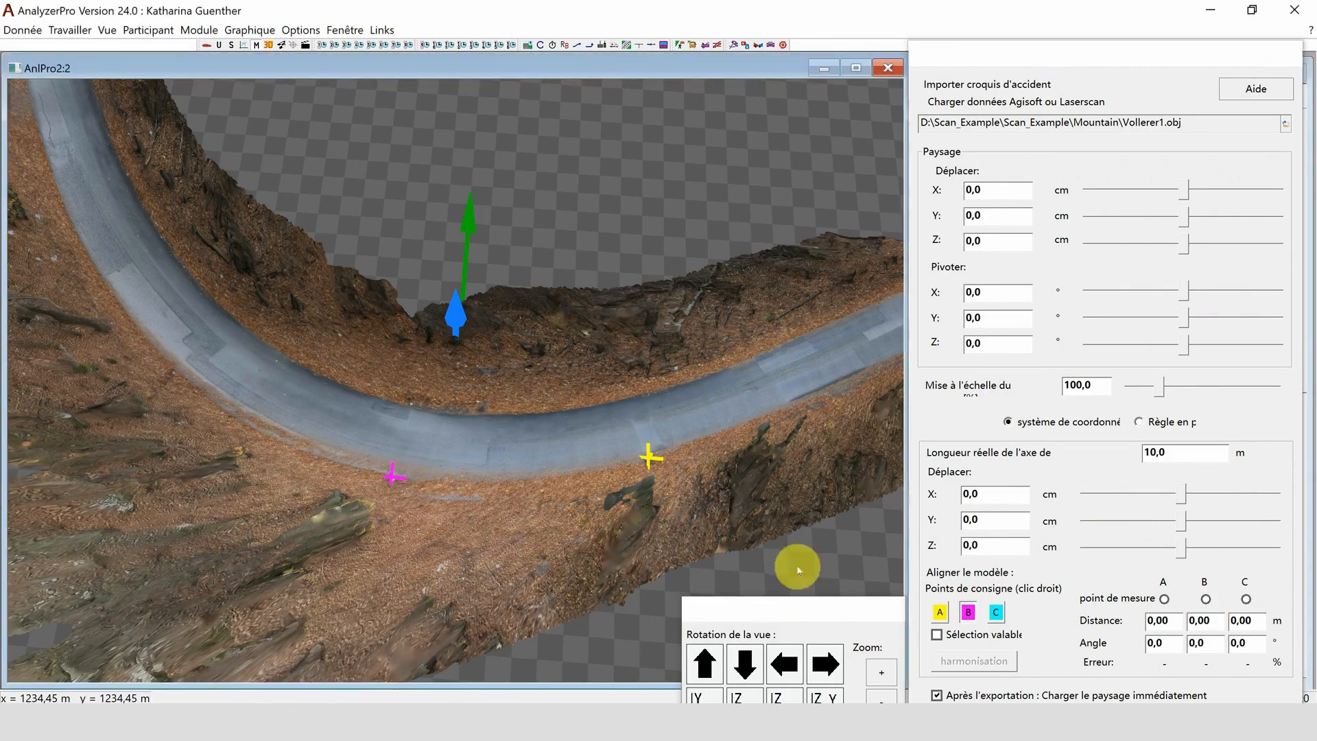
pyautogui.click(998, 611)
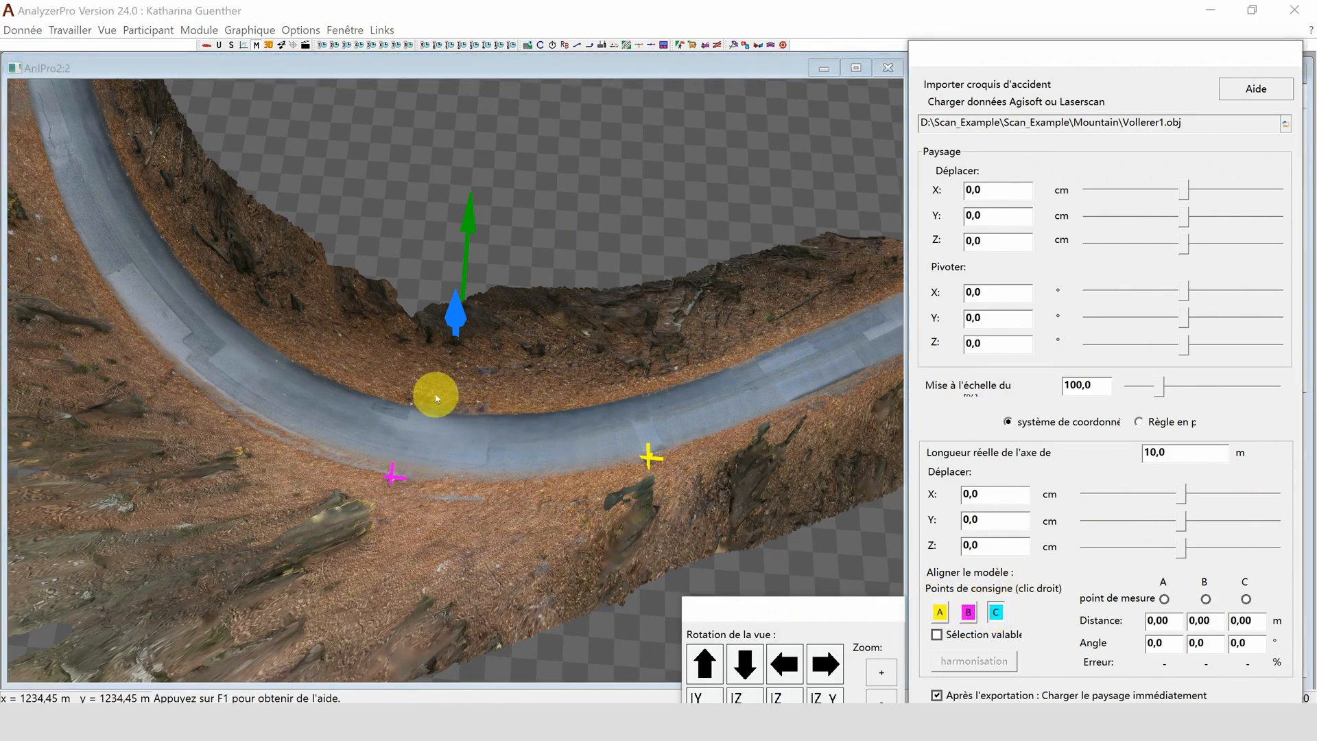
pyautogui.rightClick(411, 404)
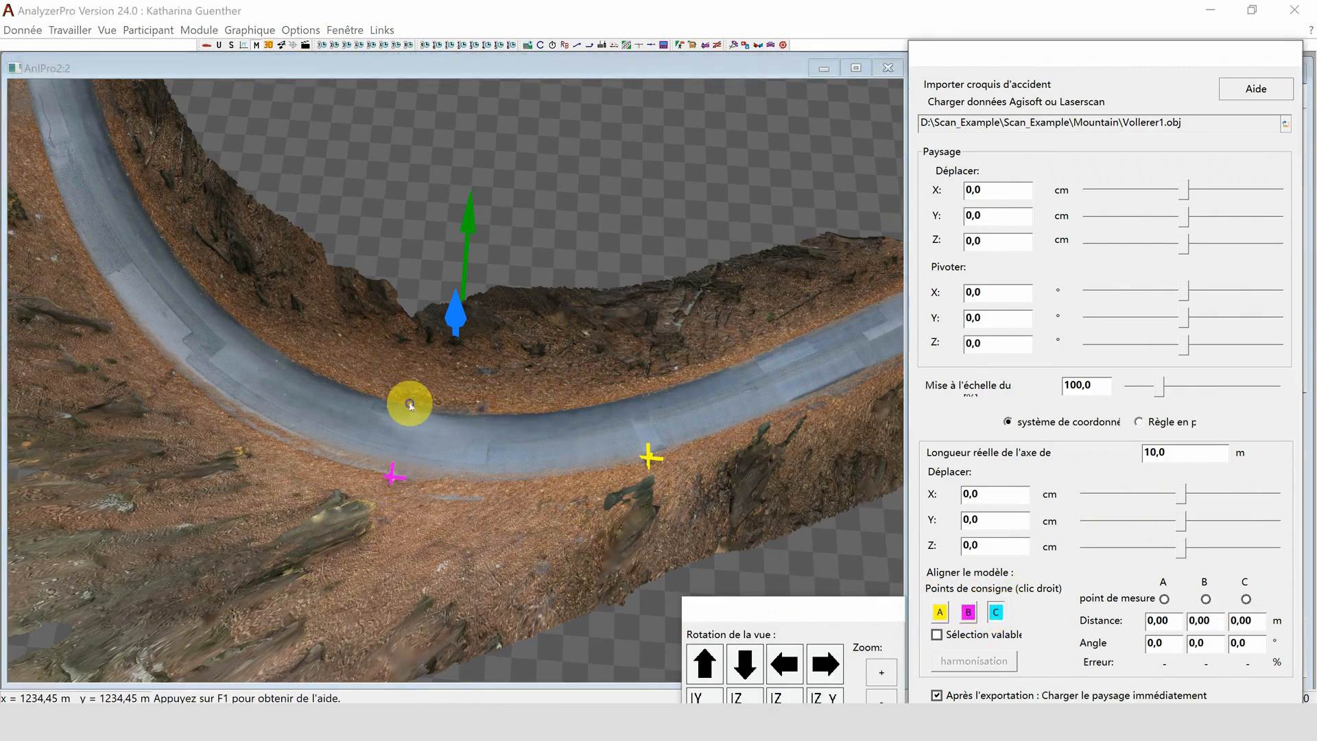
# - Use B as the measuring point, with A at 14 m and -8° and C at 4 m and -4°
pyautogui.click(1206, 599)
pyautogui.click(1158, 621)
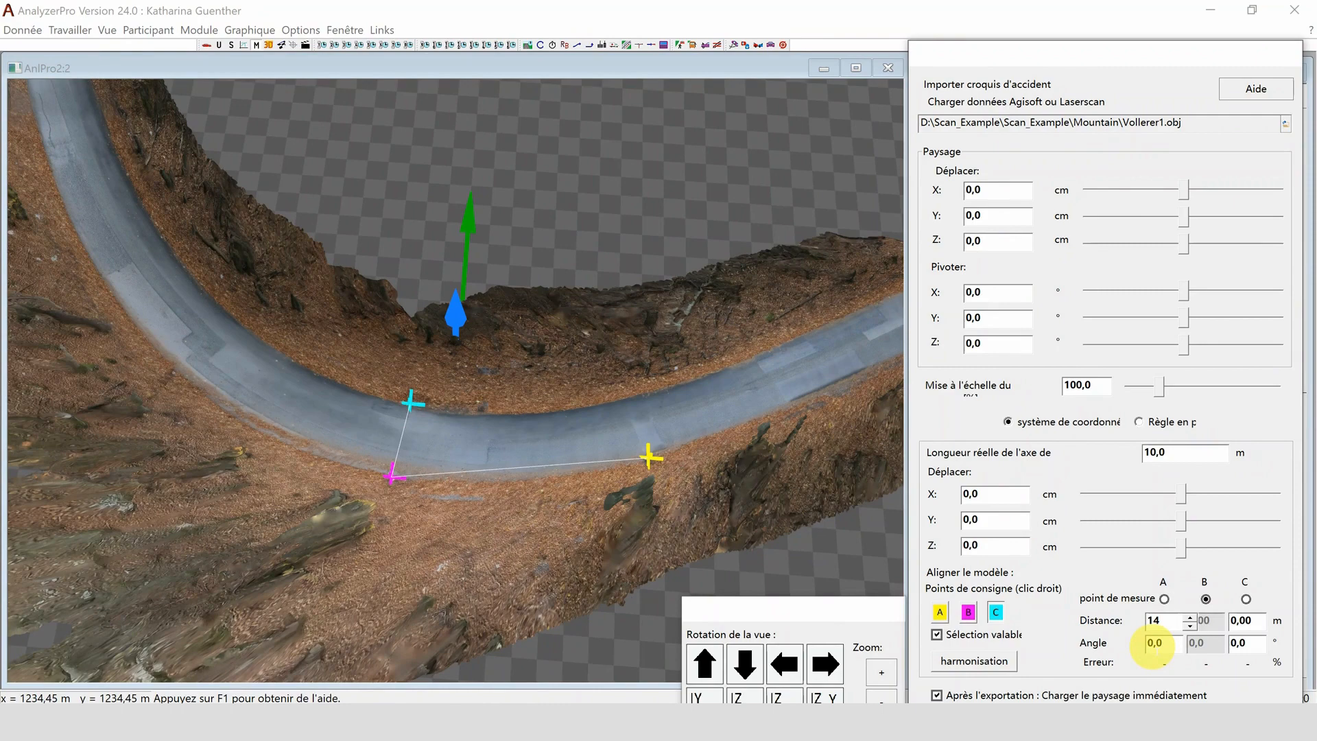
pyautogui.click(1154, 643)
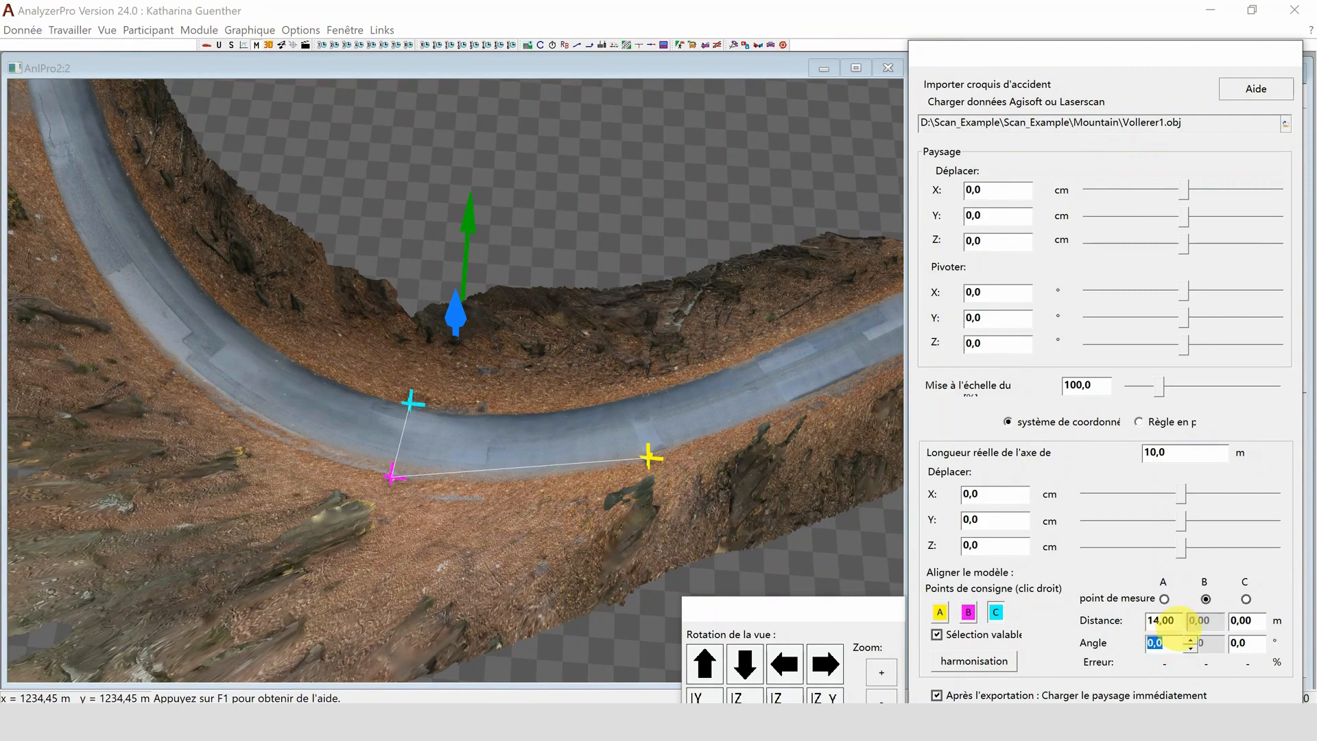
pyautogui.write('-8')
pyautogui.click(1241, 621)
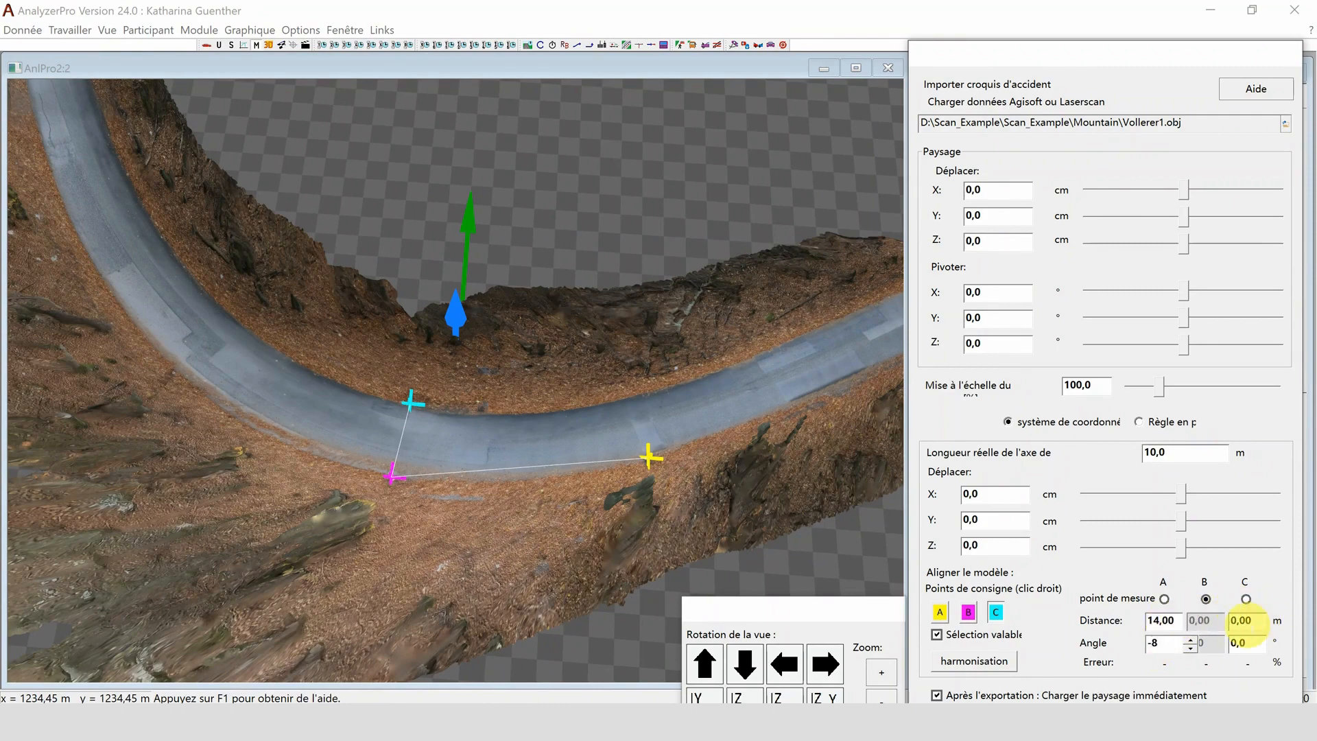
pyautogui.write('4')
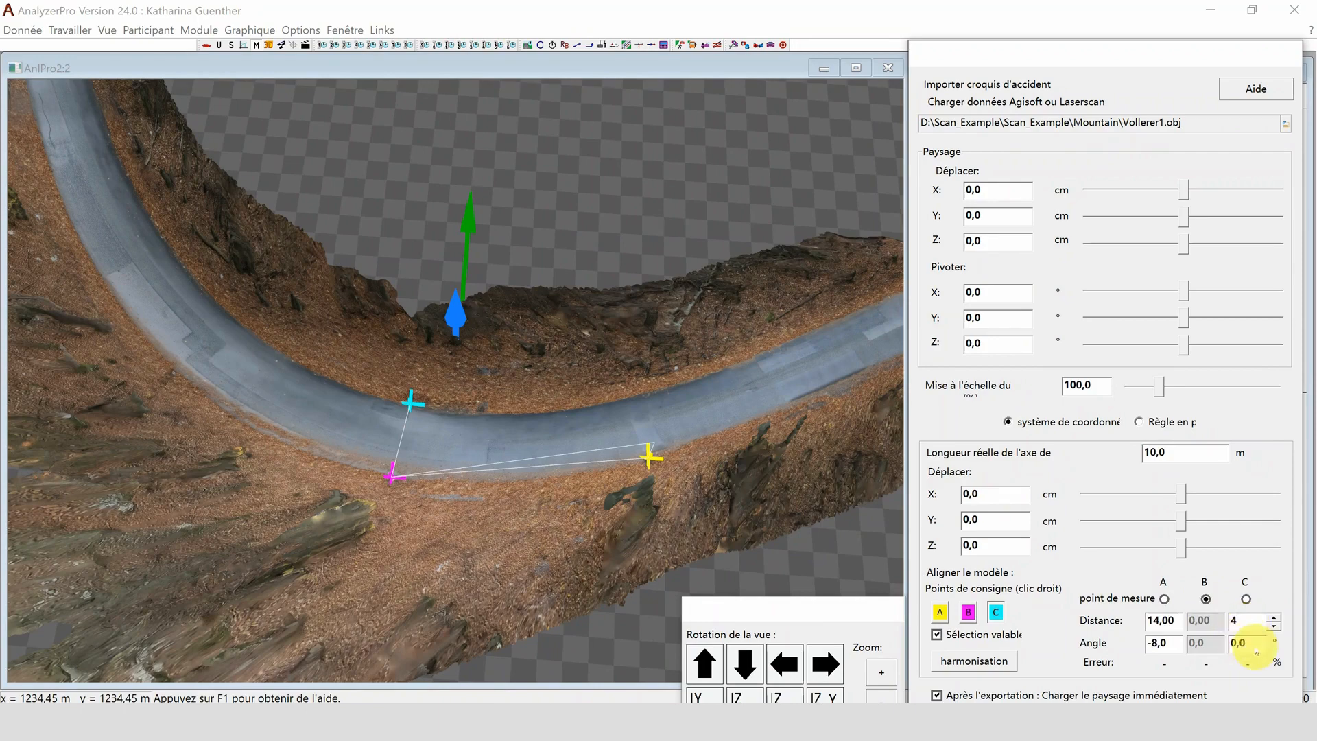
pyautogui.click(1242, 641)
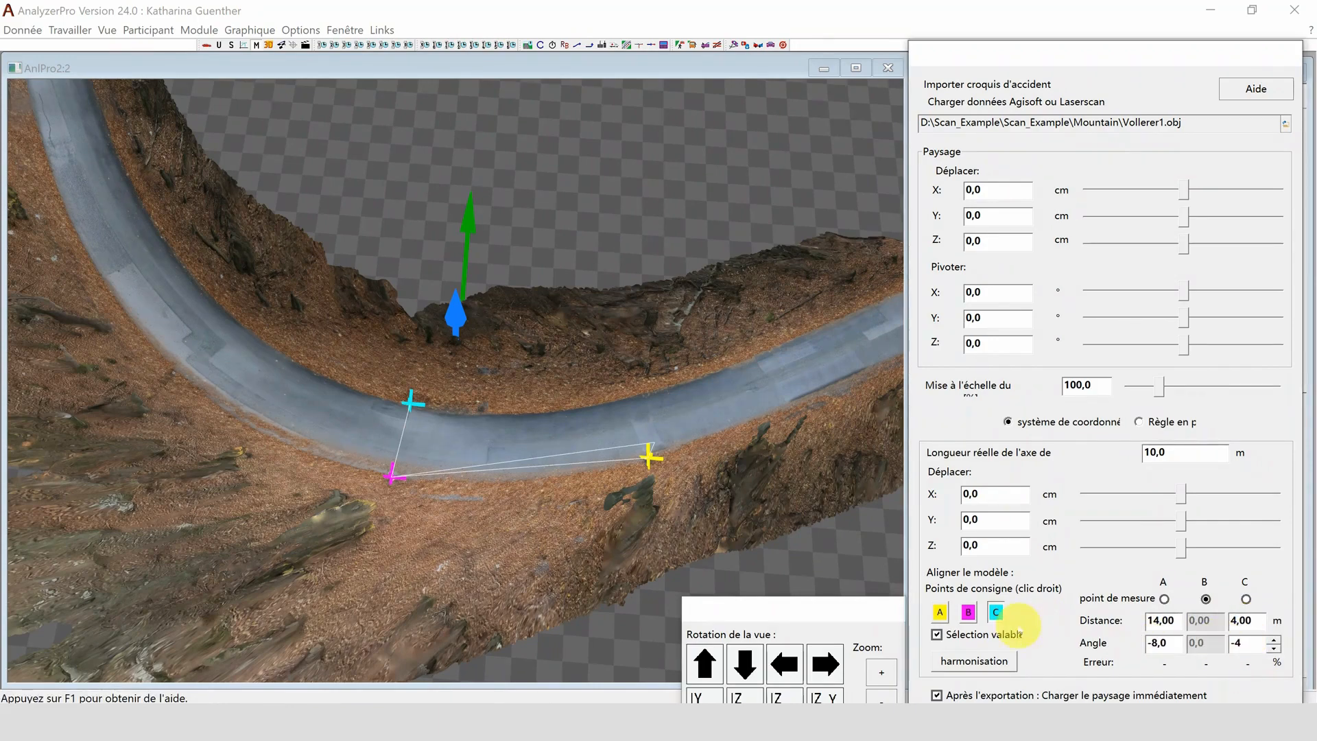
# - Harmonise the mountain model with its reference points and export it to the Mountain folder as mont
pyautogui.click(977, 658)
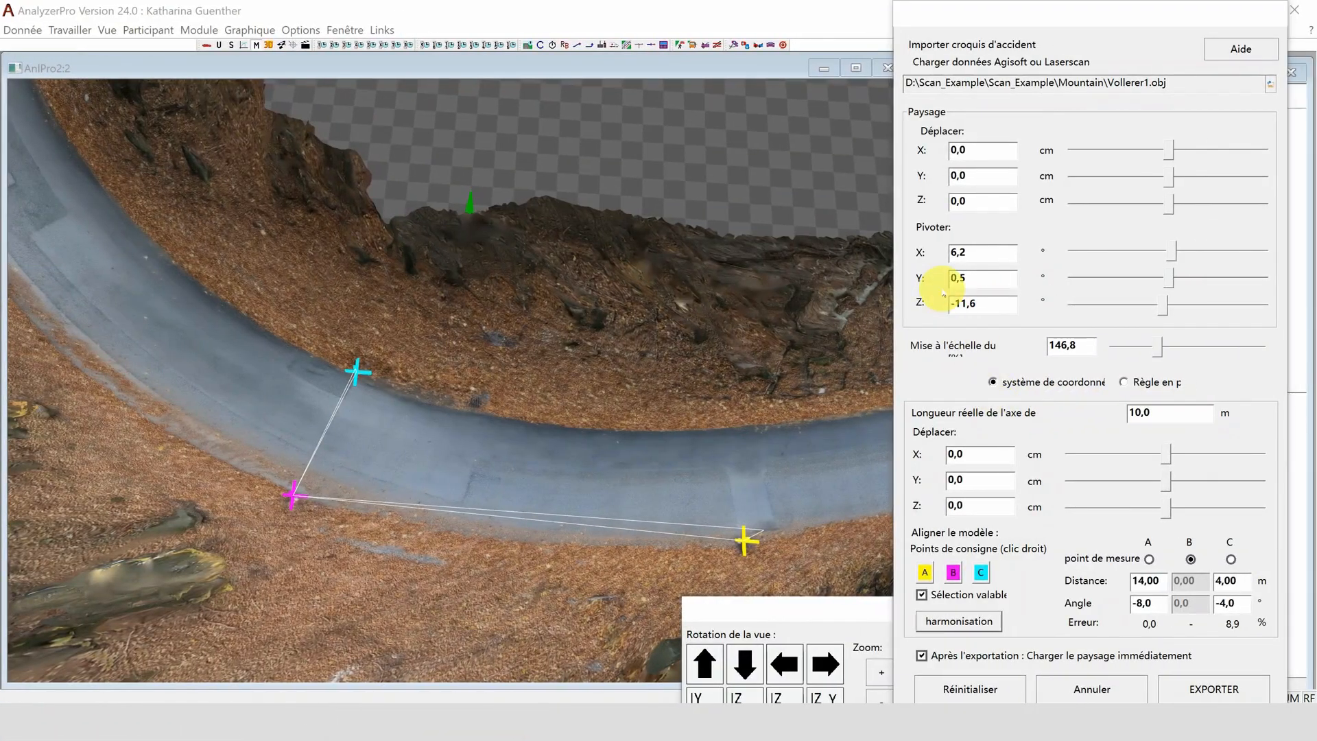
pyautogui.write('montain')
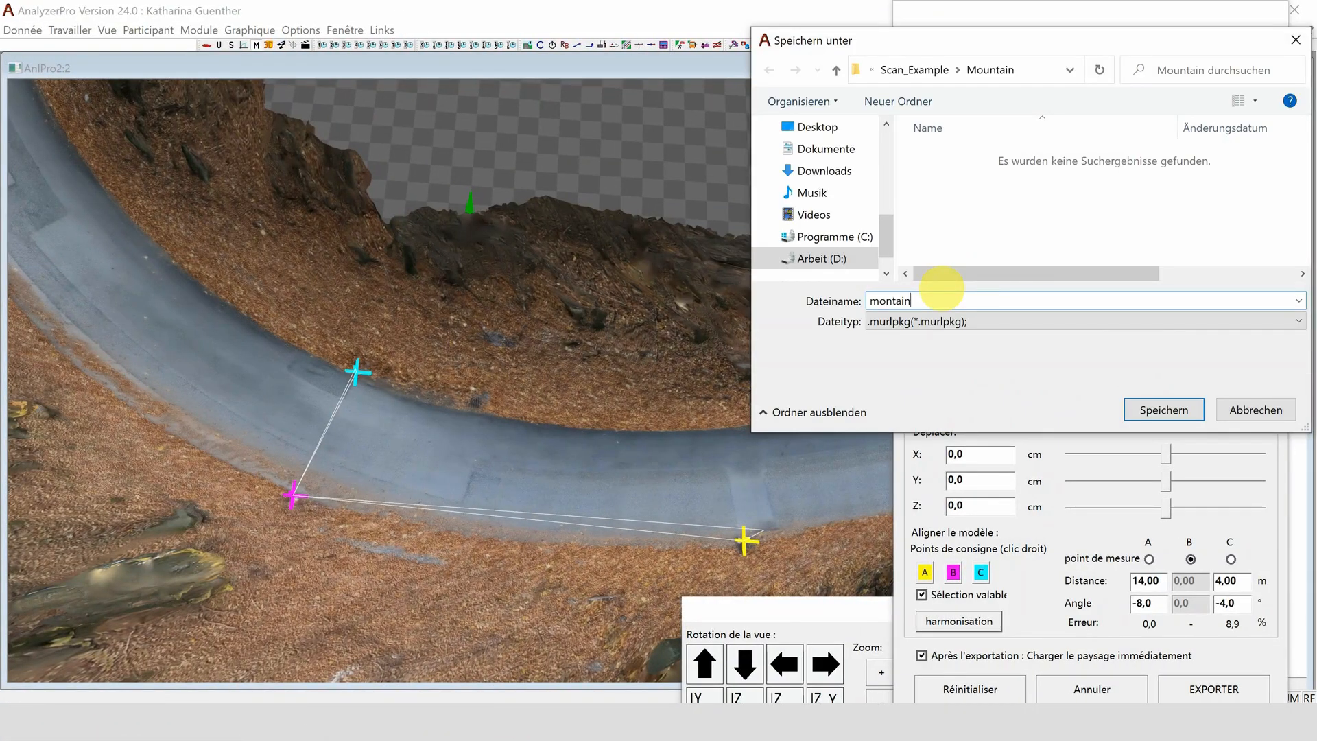
pyautogui.press('Return')
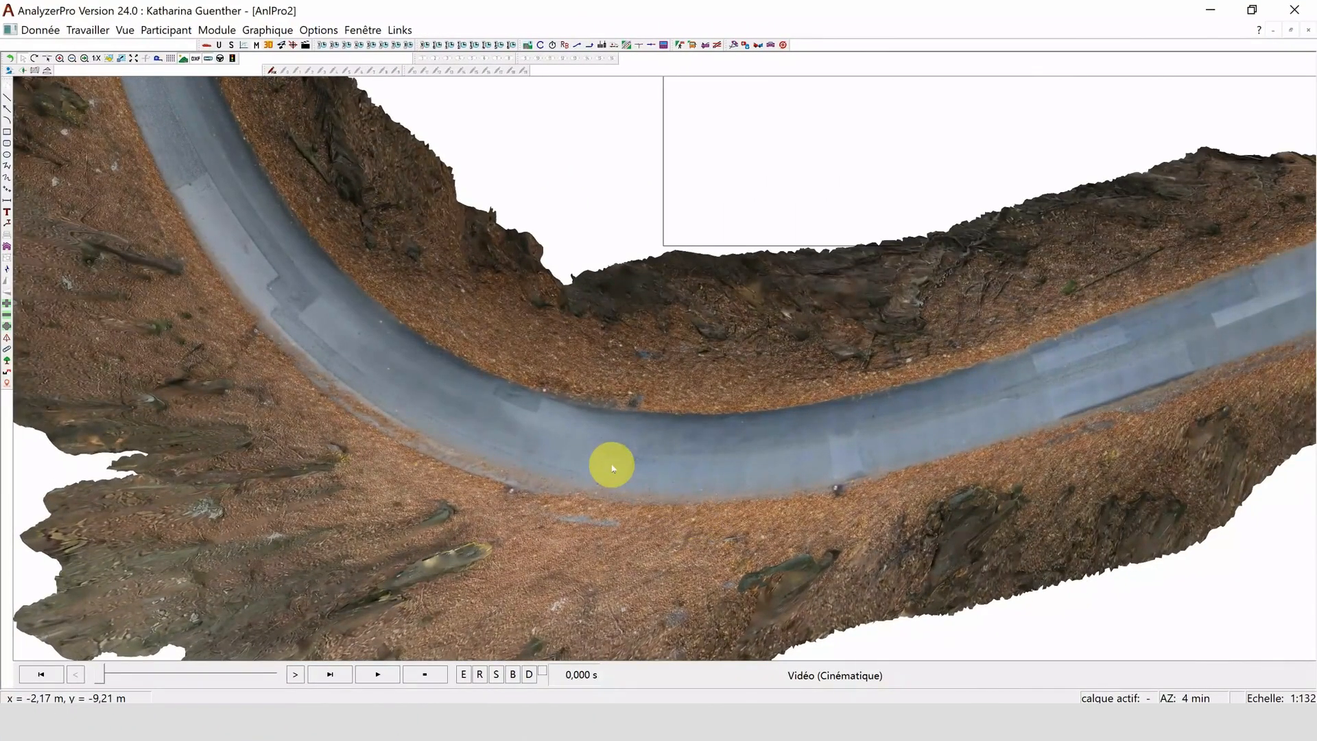
# - Open the collision simulation module and place vehicle 1 on the road in the mountain bend, aligned with the lane
pyautogui.click(770, 46)
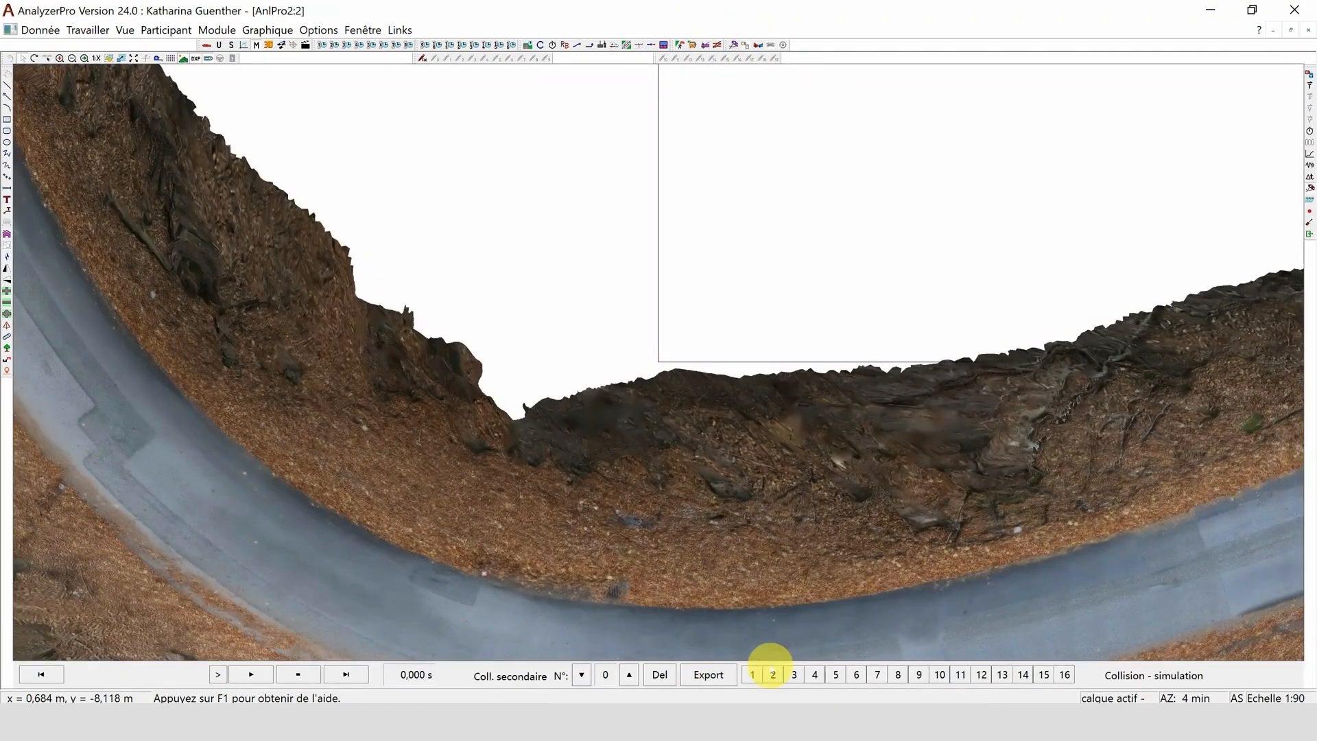
pyautogui.scroll(-8, 748, 659)
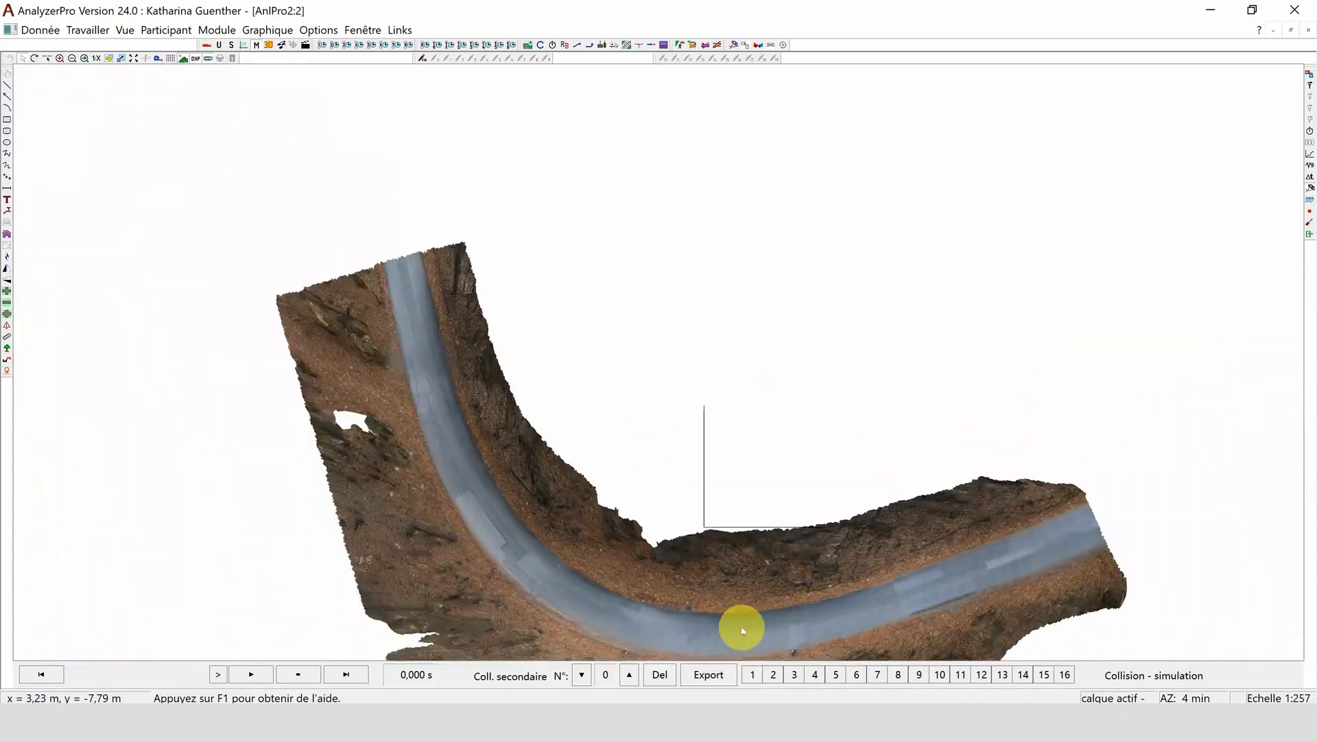
pyautogui.scroll(5, 755, 660)
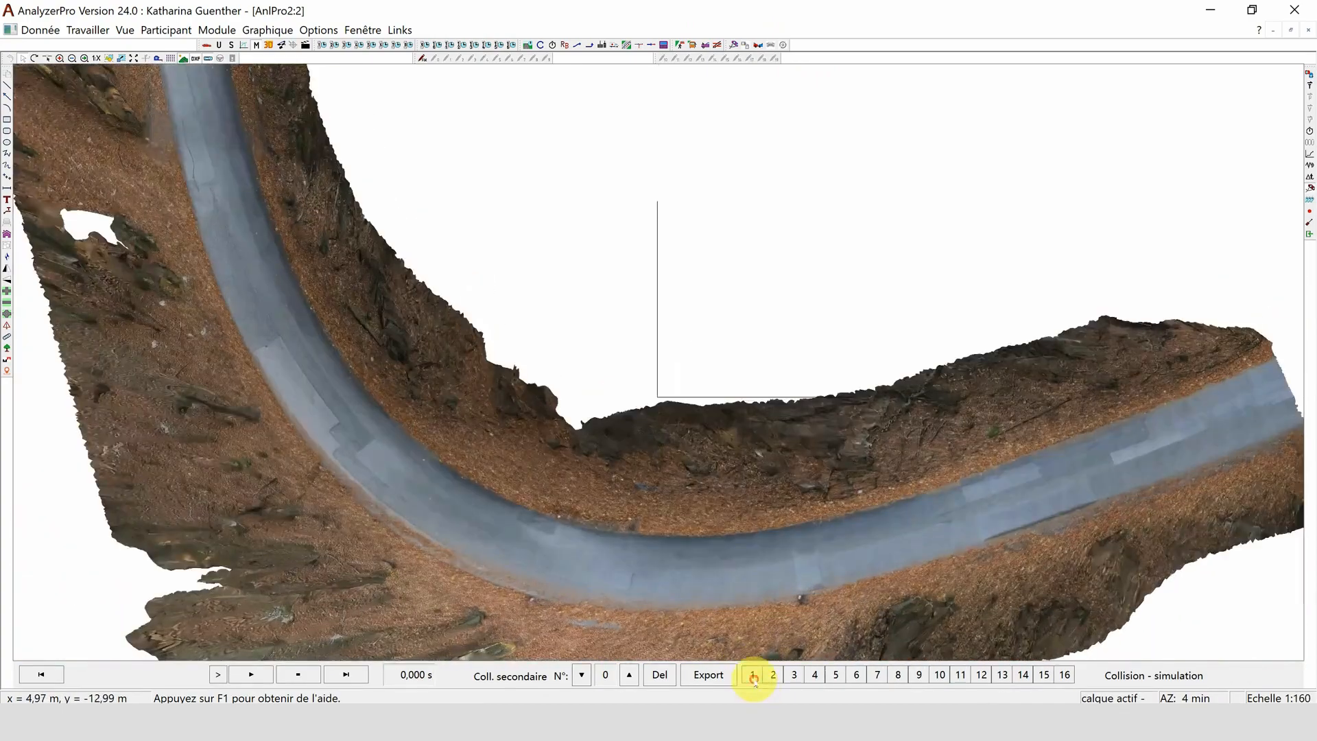
pyautogui.click(753, 678)
pyautogui.moveTo(652, 404); pyautogui.dragTo(741, 552)
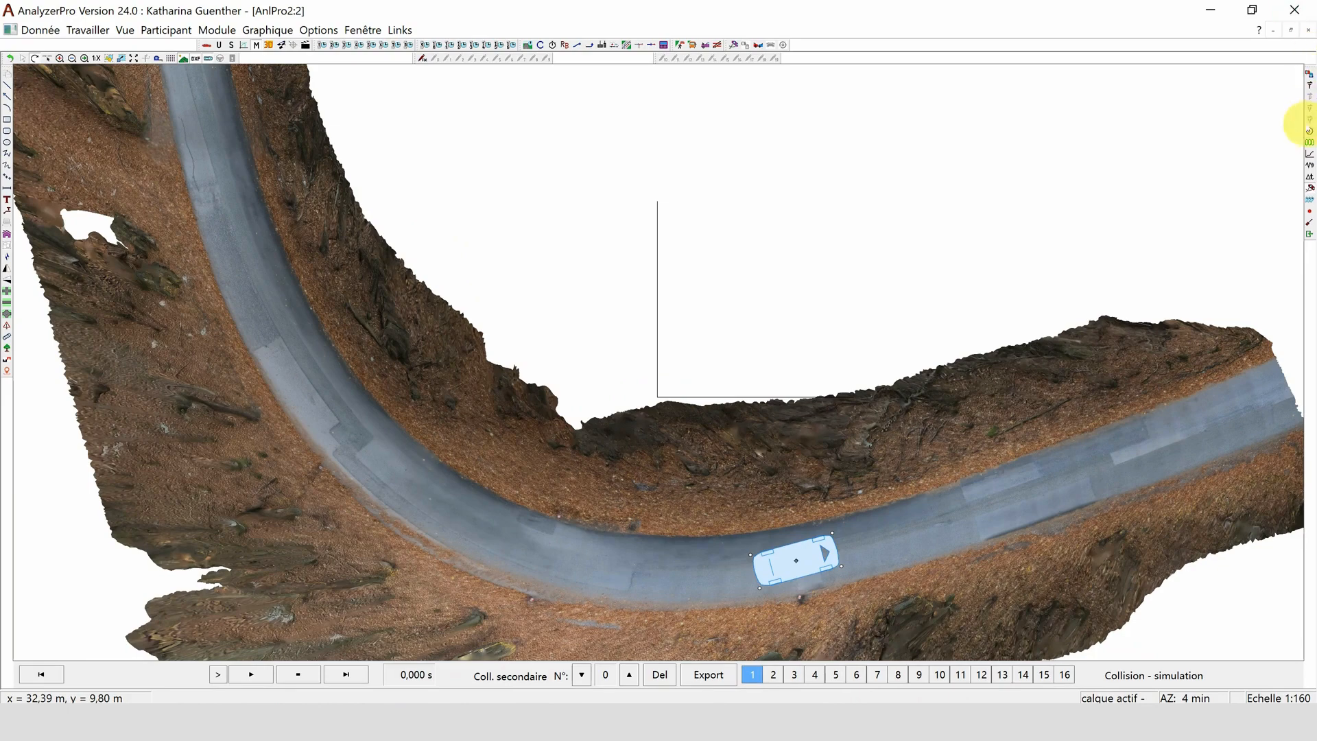
# - Set vehicle 1's speed to 1 km/h, show the simulation data, and run the simulation
pyautogui.click(1308, 131)
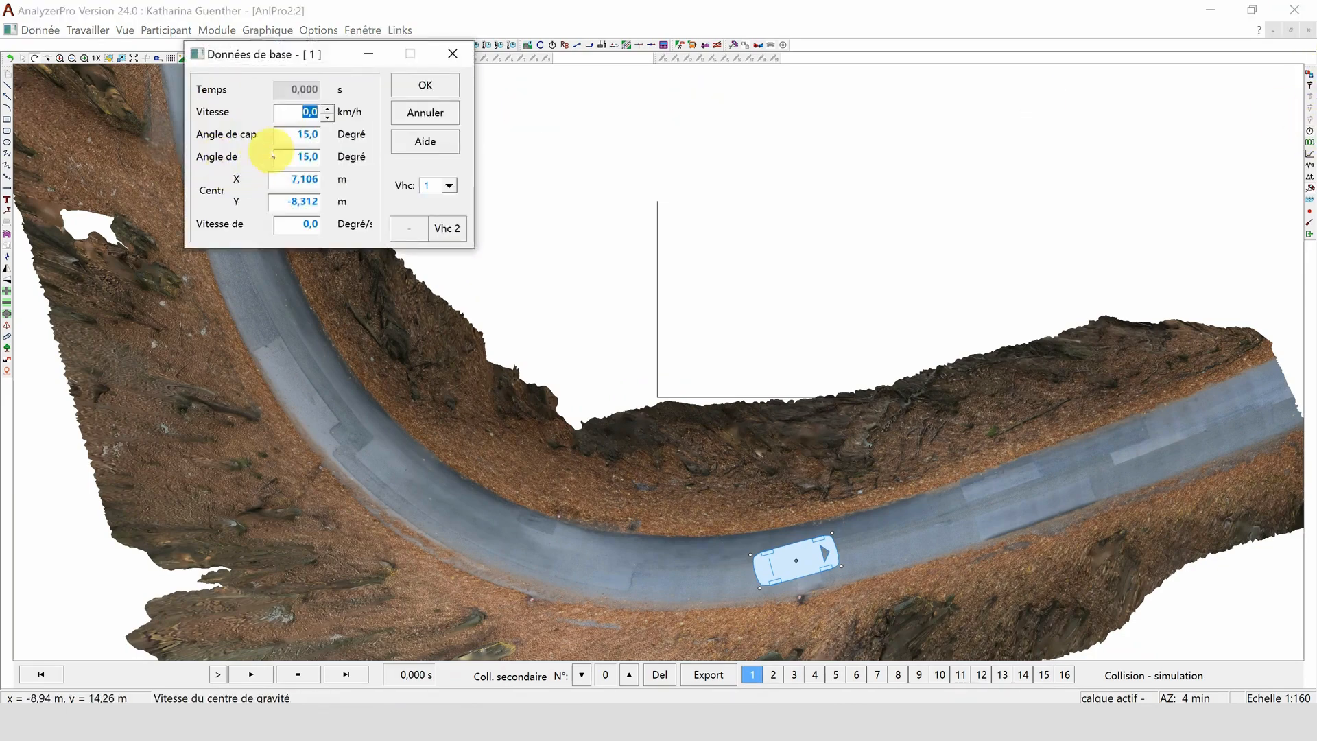
pyautogui.write('1')
pyautogui.click(442, 90)
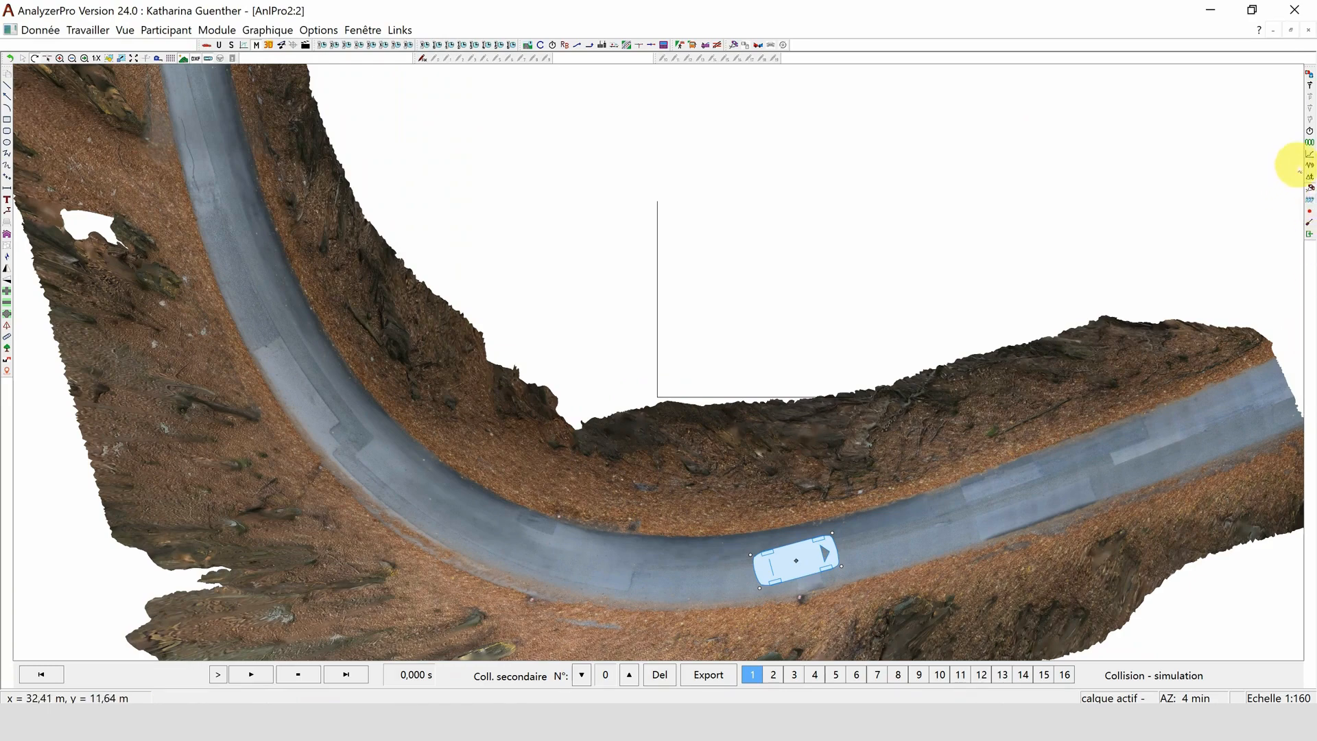
pyautogui.click(1309, 142)
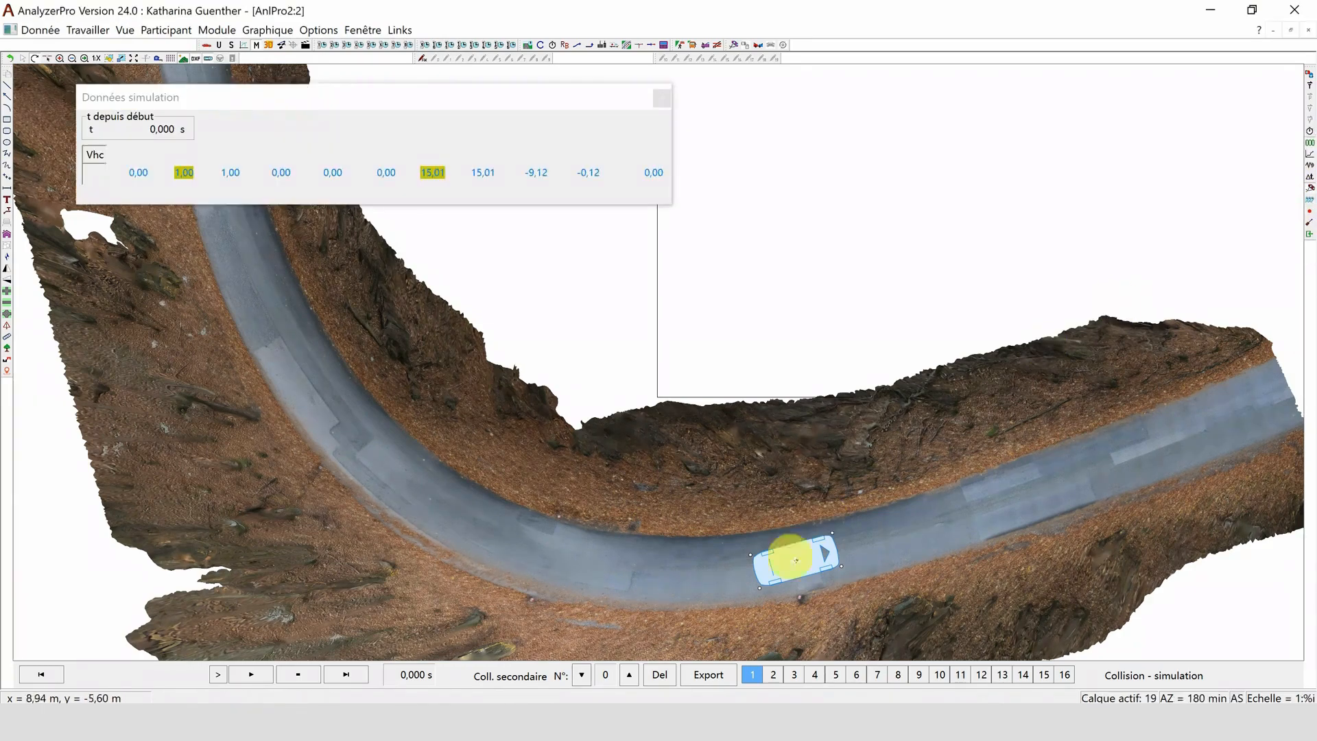
pyautogui.click(252, 675)
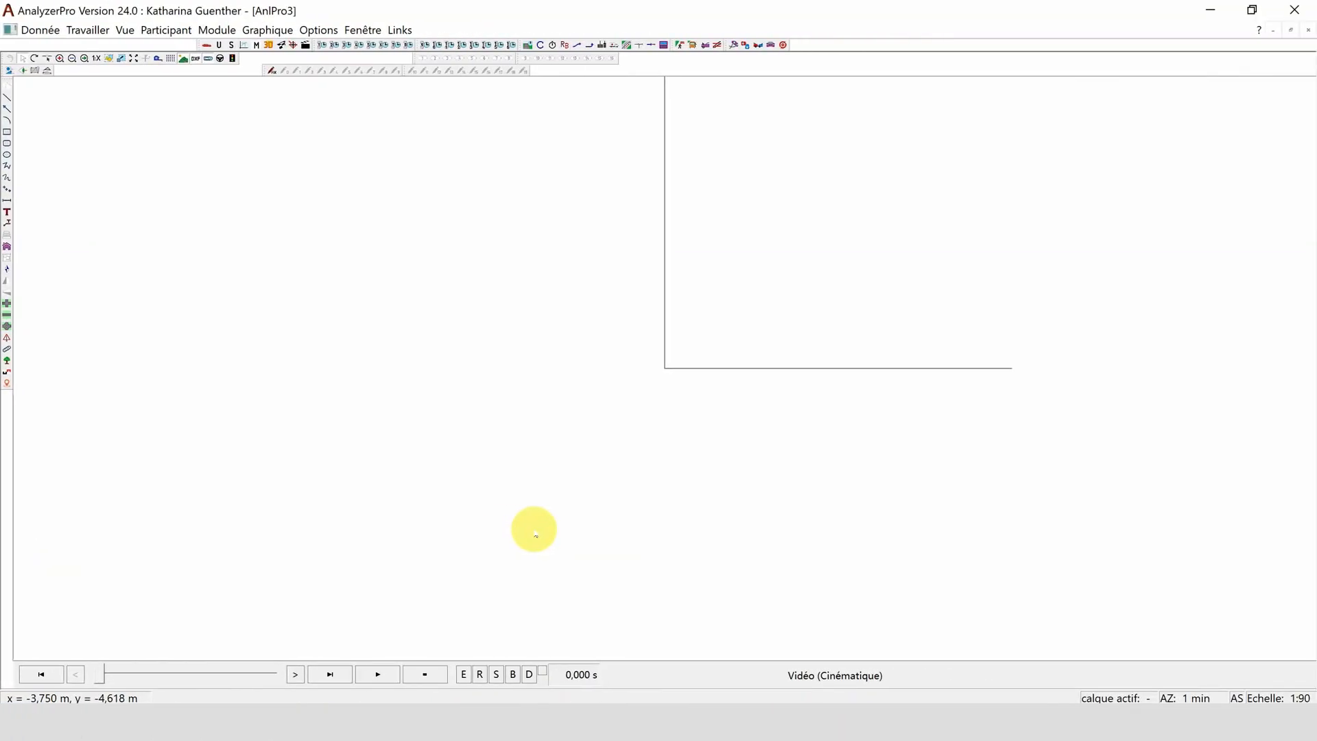
# - Import Jeep_1_POST.e57 from the Damaged Cars folder as a static landscape object in the new drawing
pyautogui.click(253, 30)
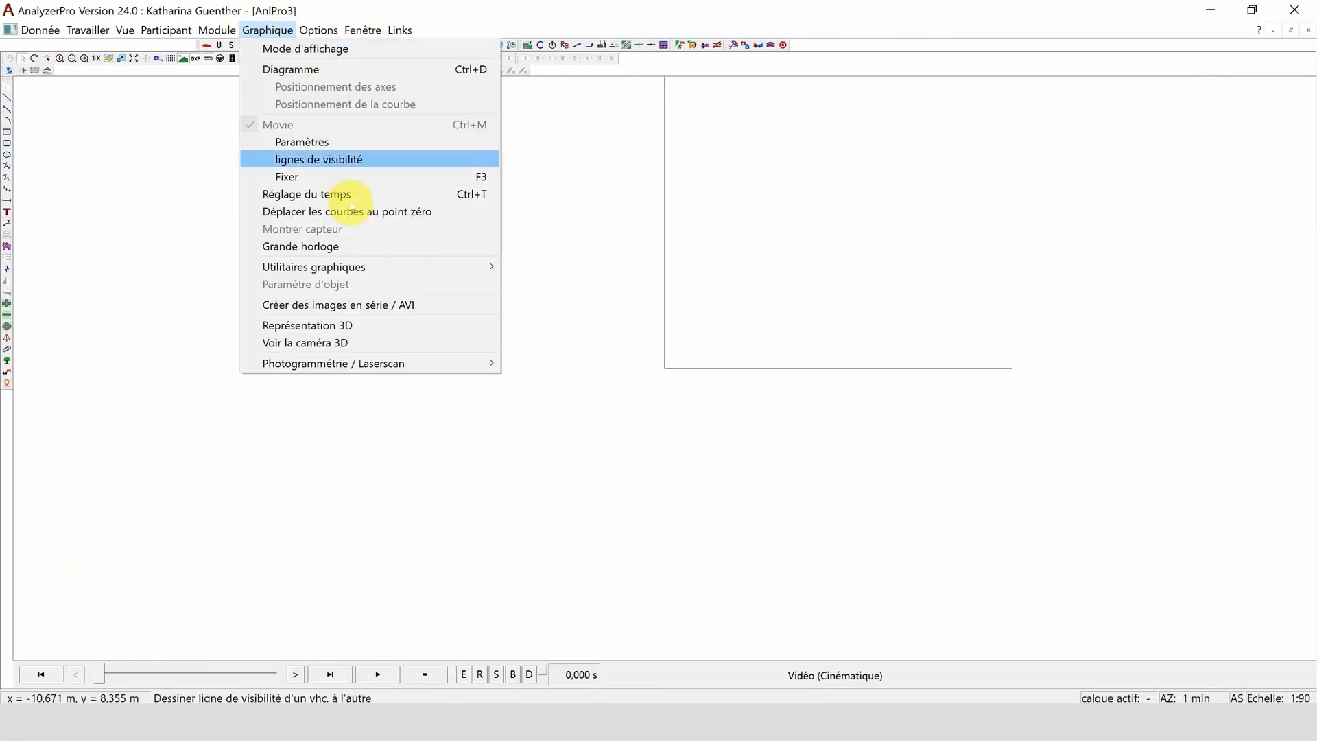
pyautogui.moveTo(397, 363)
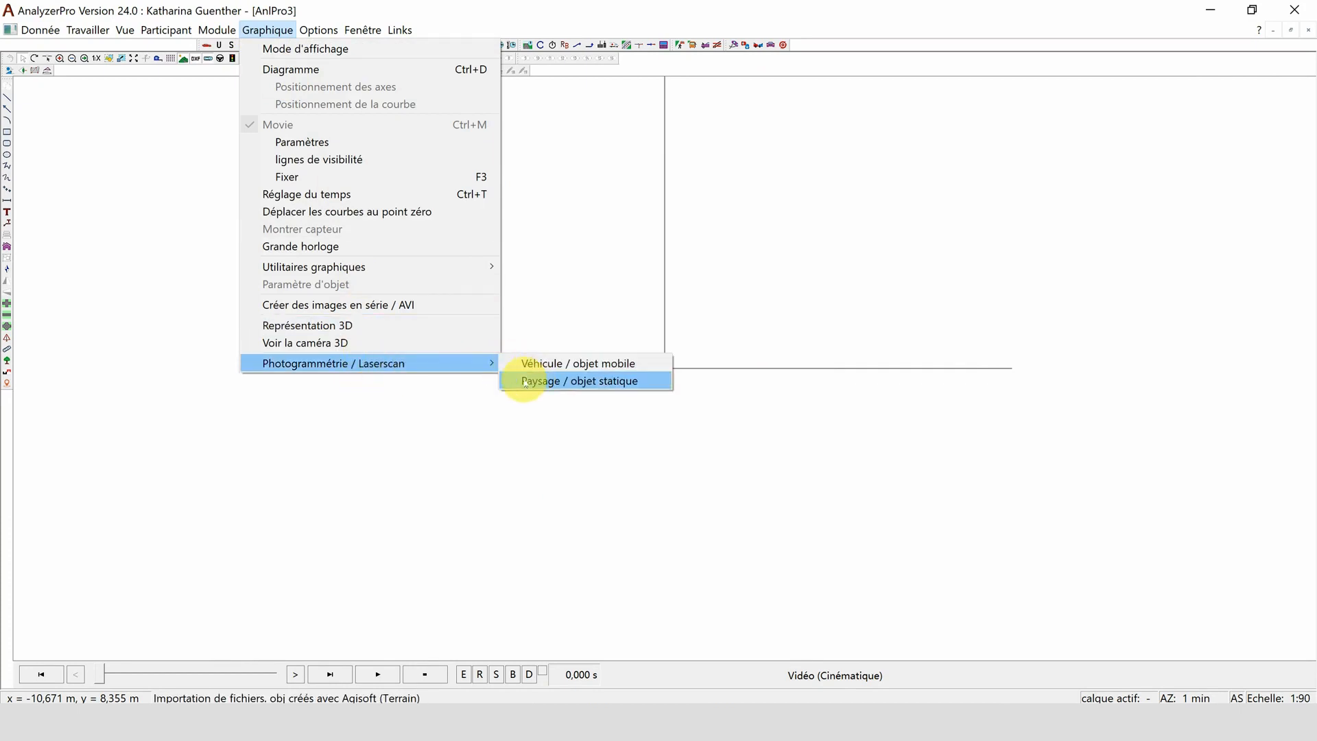
pyautogui.click(524, 382)
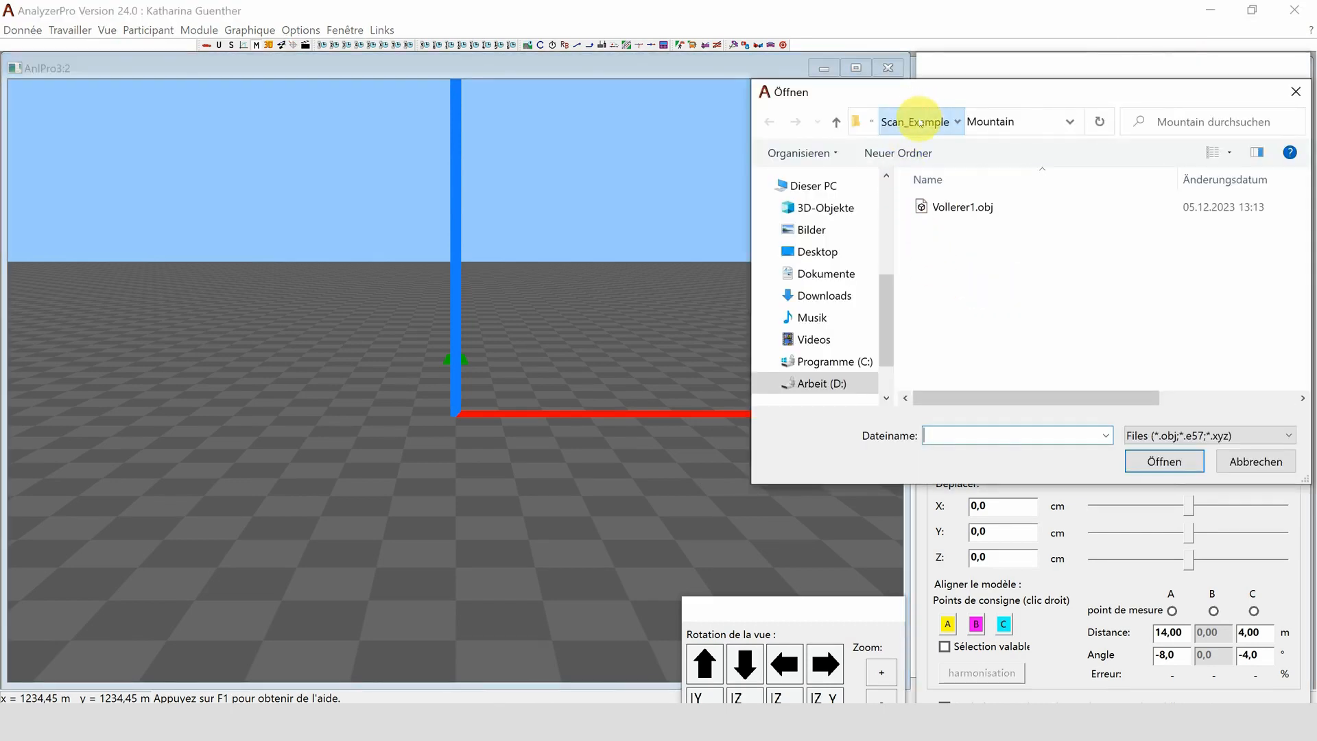
pyautogui.click(915, 121)
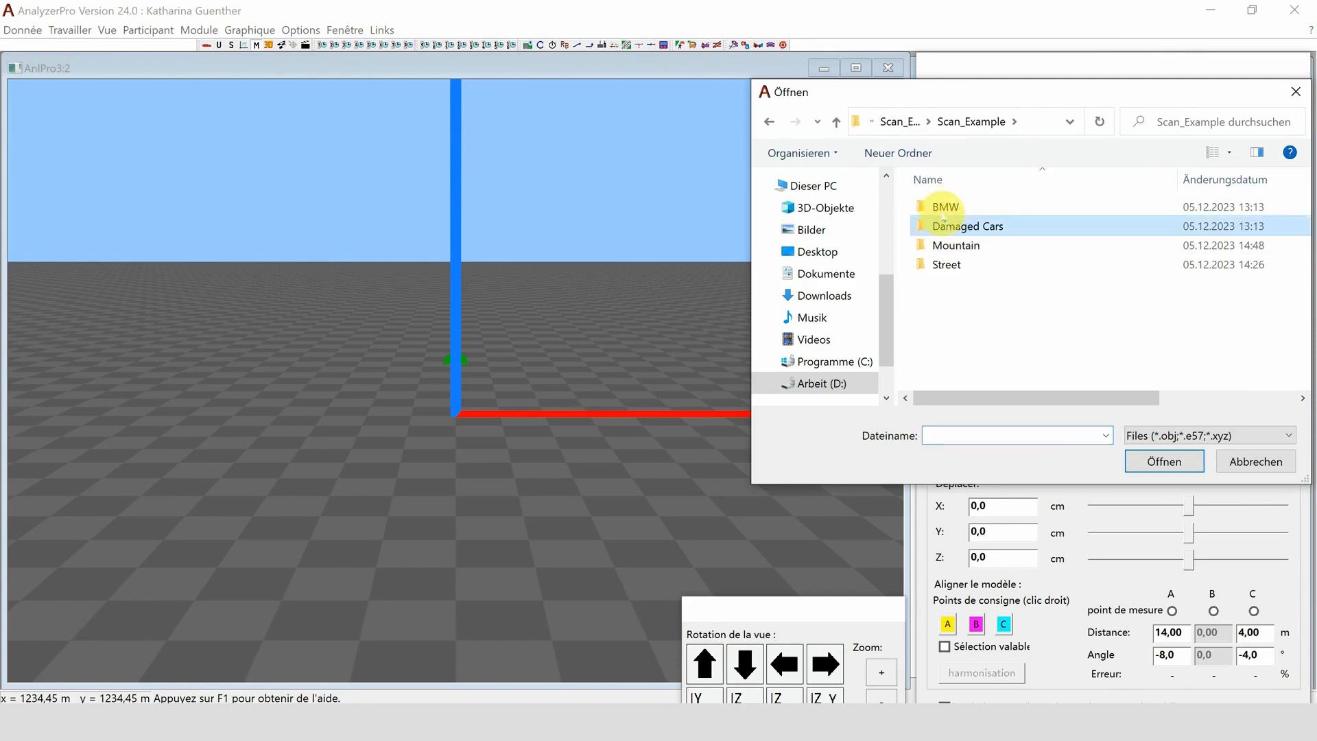
pyautogui.click(950, 230)
pyautogui.doubleClick(950, 230)
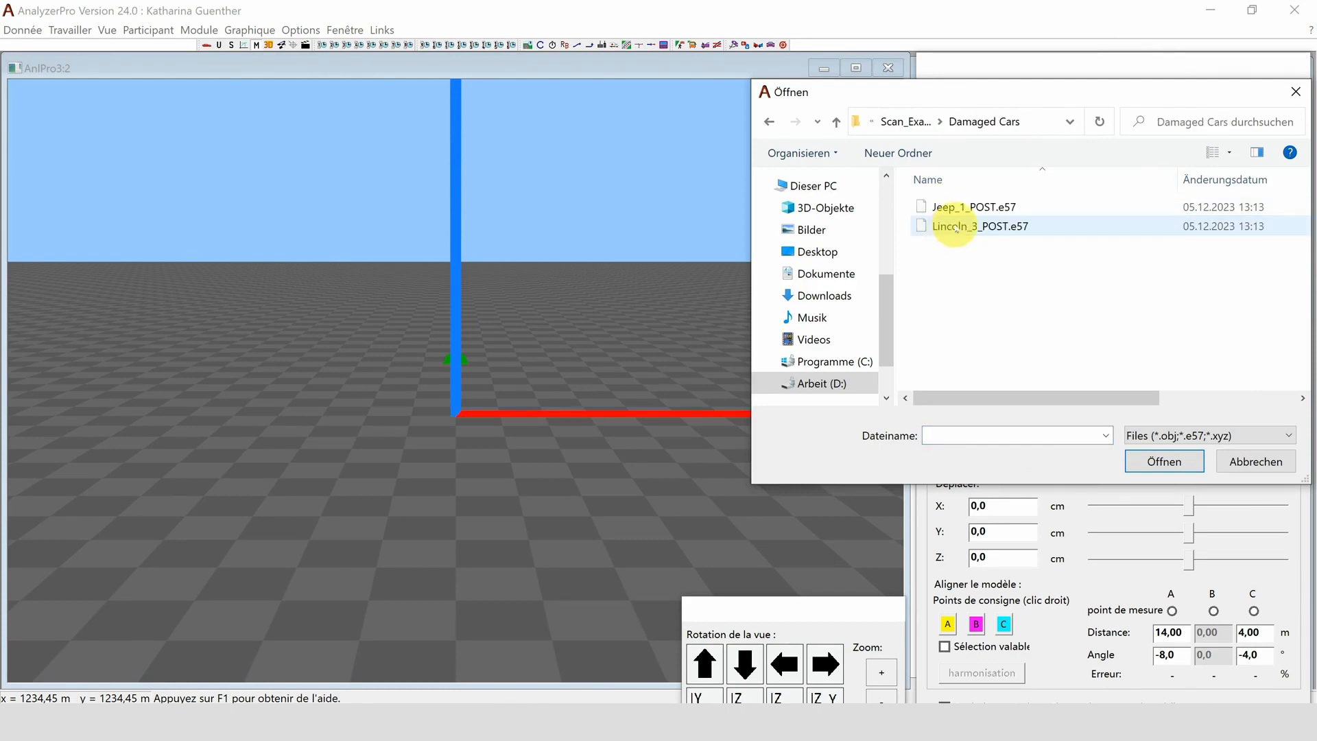
pyautogui.click(947, 205)
pyautogui.click(1139, 462)
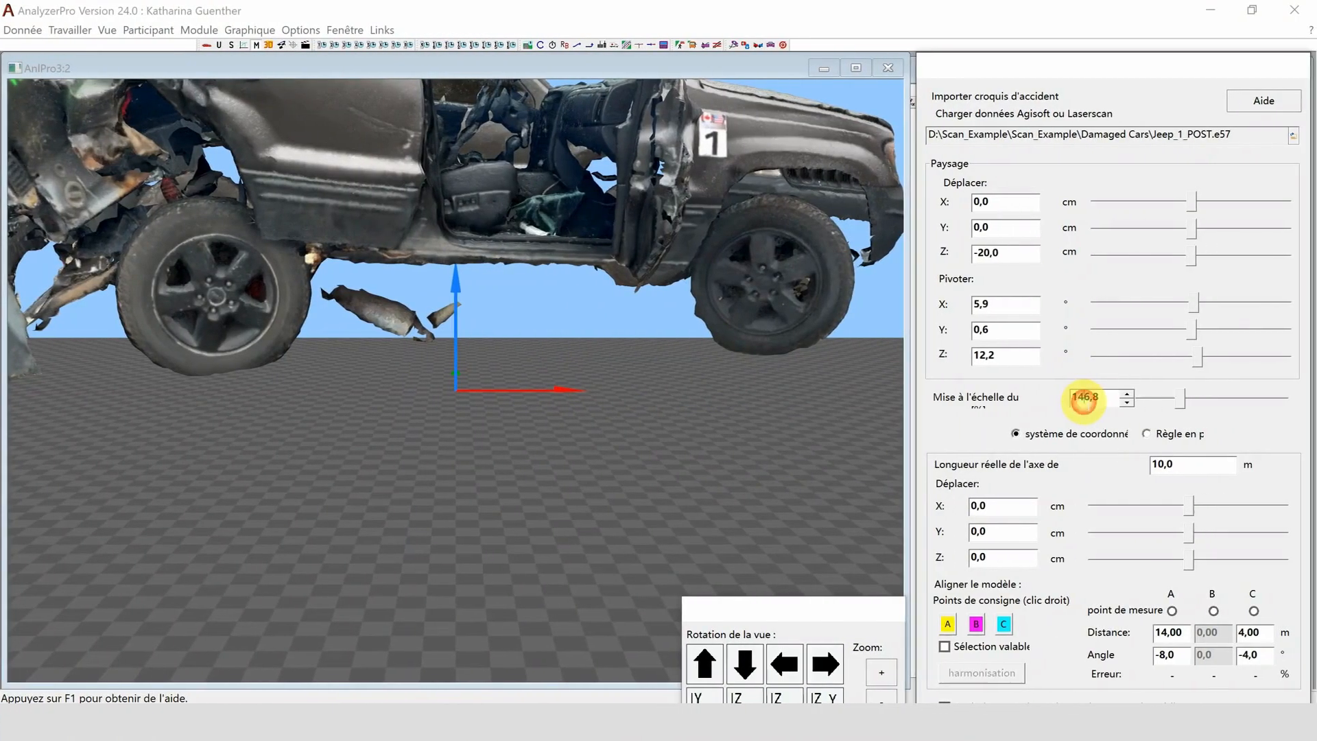
# - Set the scaling of the imported Jeep scan to 10%
pyautogui.doubleClick(1079, 394)
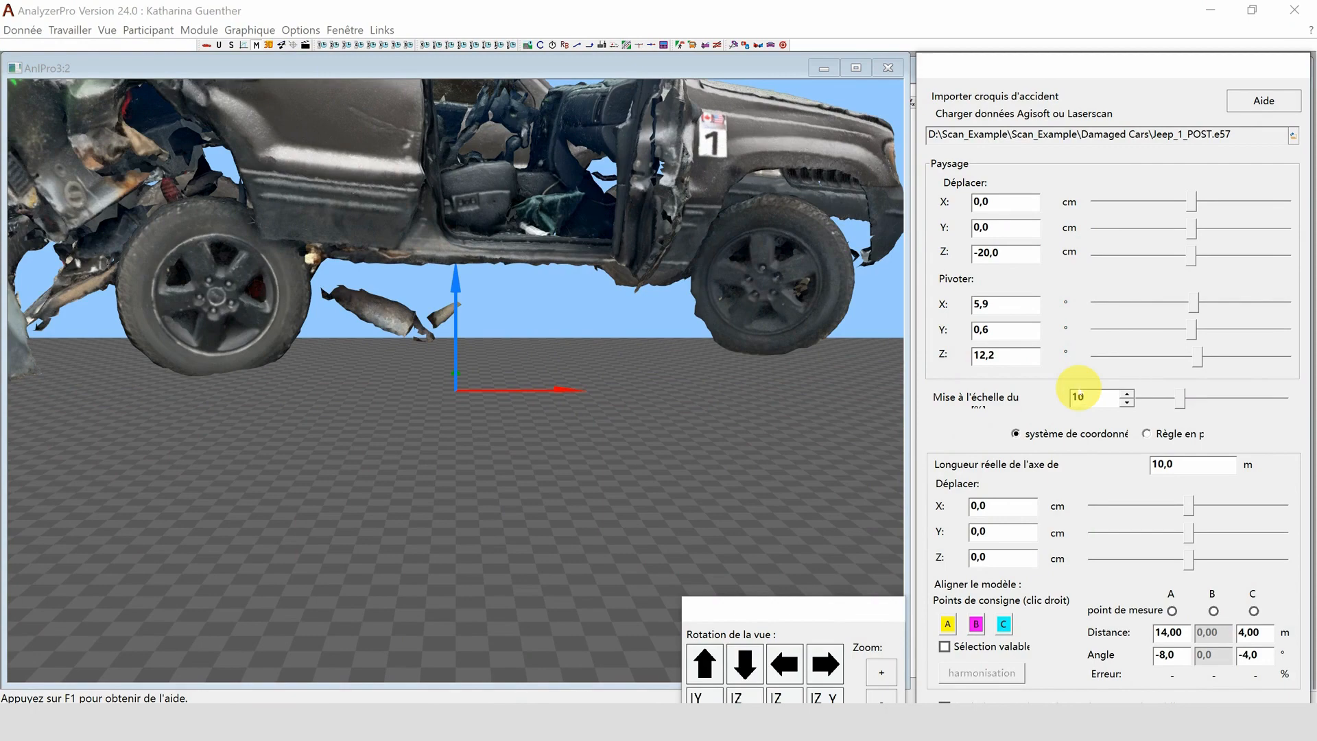
pyautogui.write('10')
pyautogui.press('Return')
pyautogui.scroll(5, 446, 458)
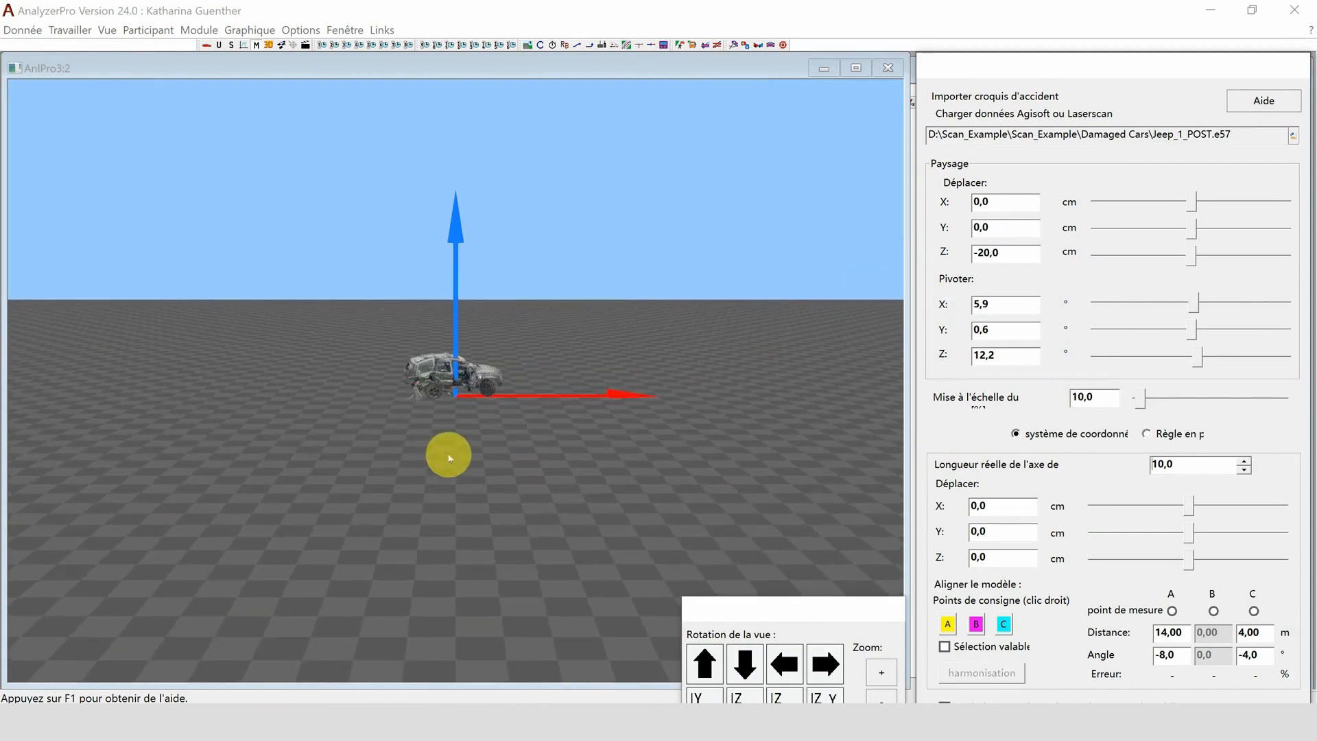
pyautogui.scroll(2, 444, 460)
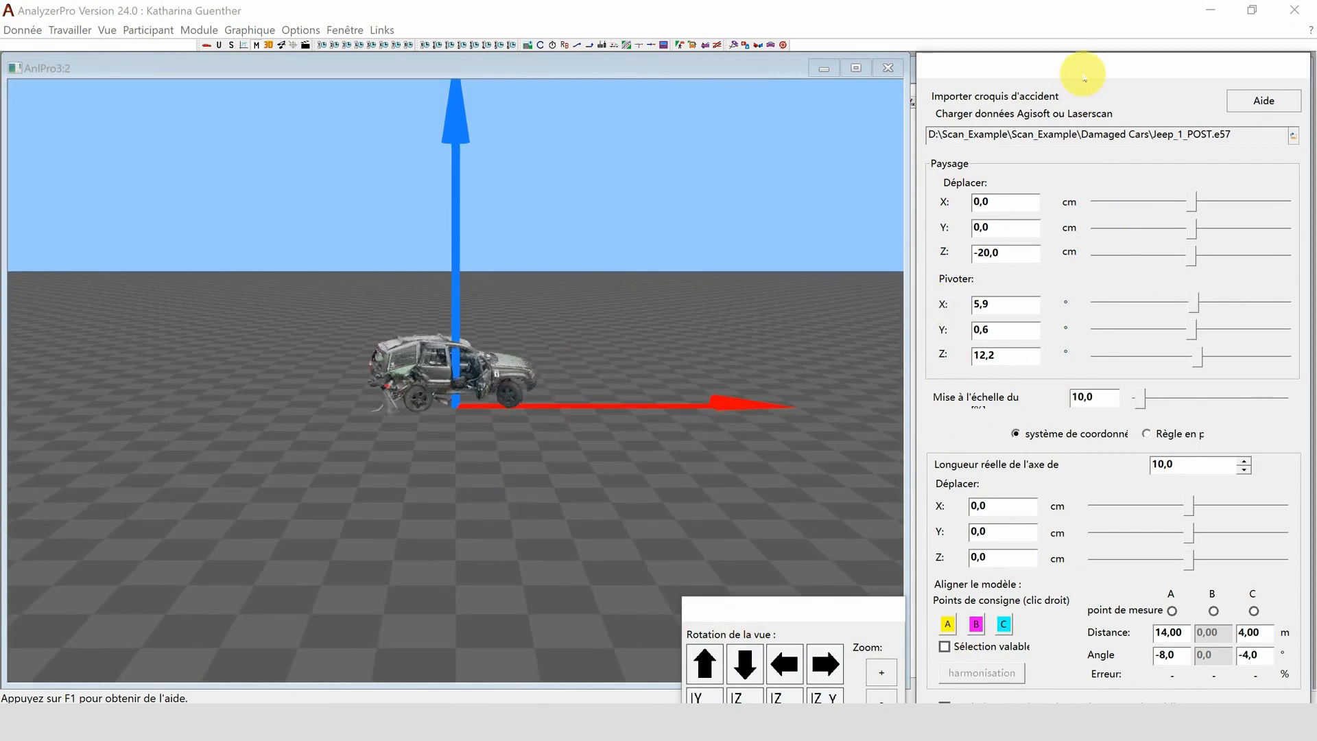
# - Export the Jeep scan to the Damaged Cars folder as jeep
pyautogui.moveTo(1082, 74); pyautogui.dragTo(1077, 31)
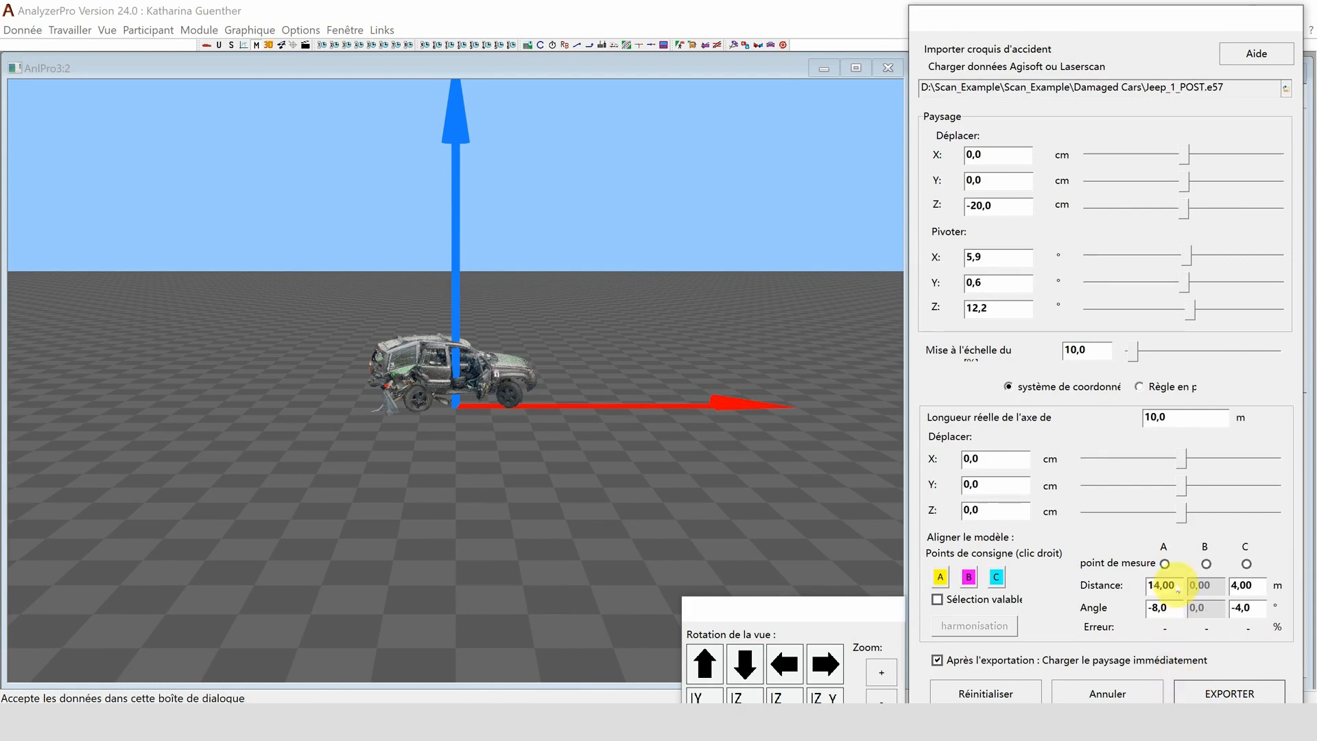
pyautogui.write('je')
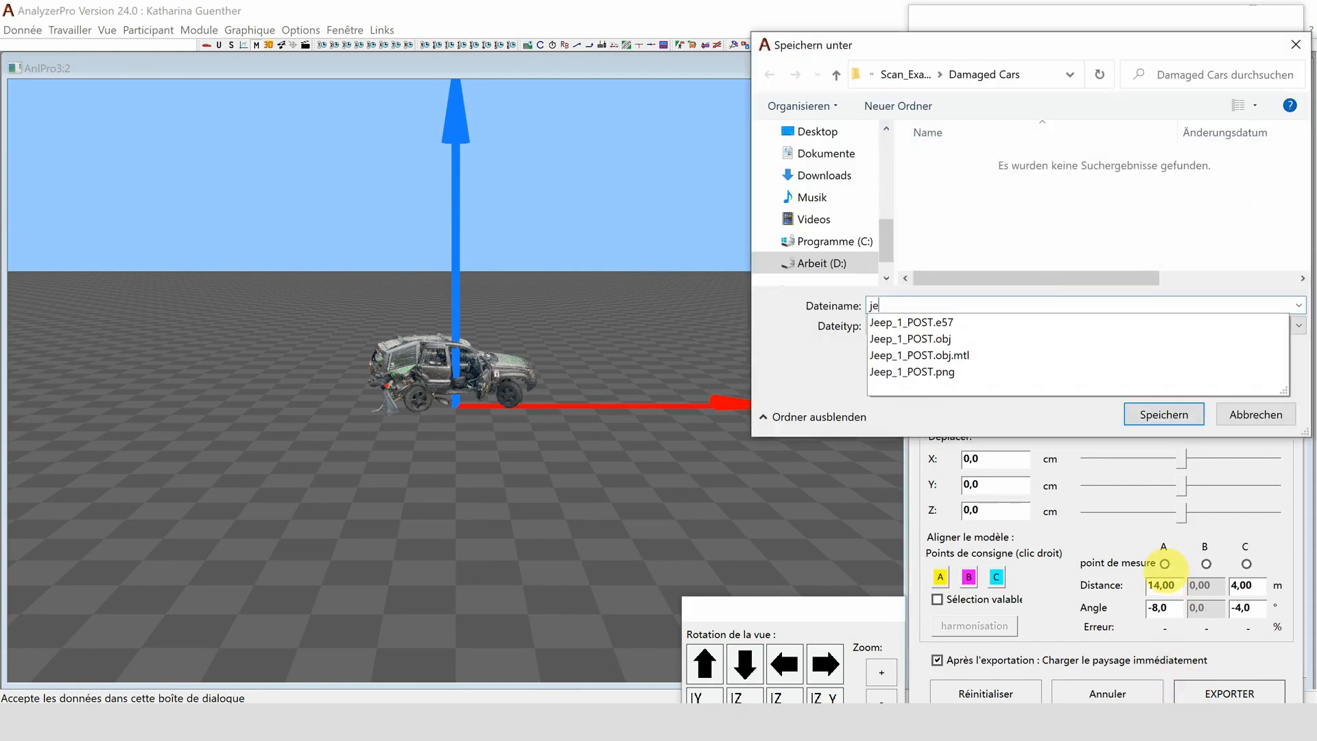
pyautogui.write('ep')
pyautogui.press('Return')
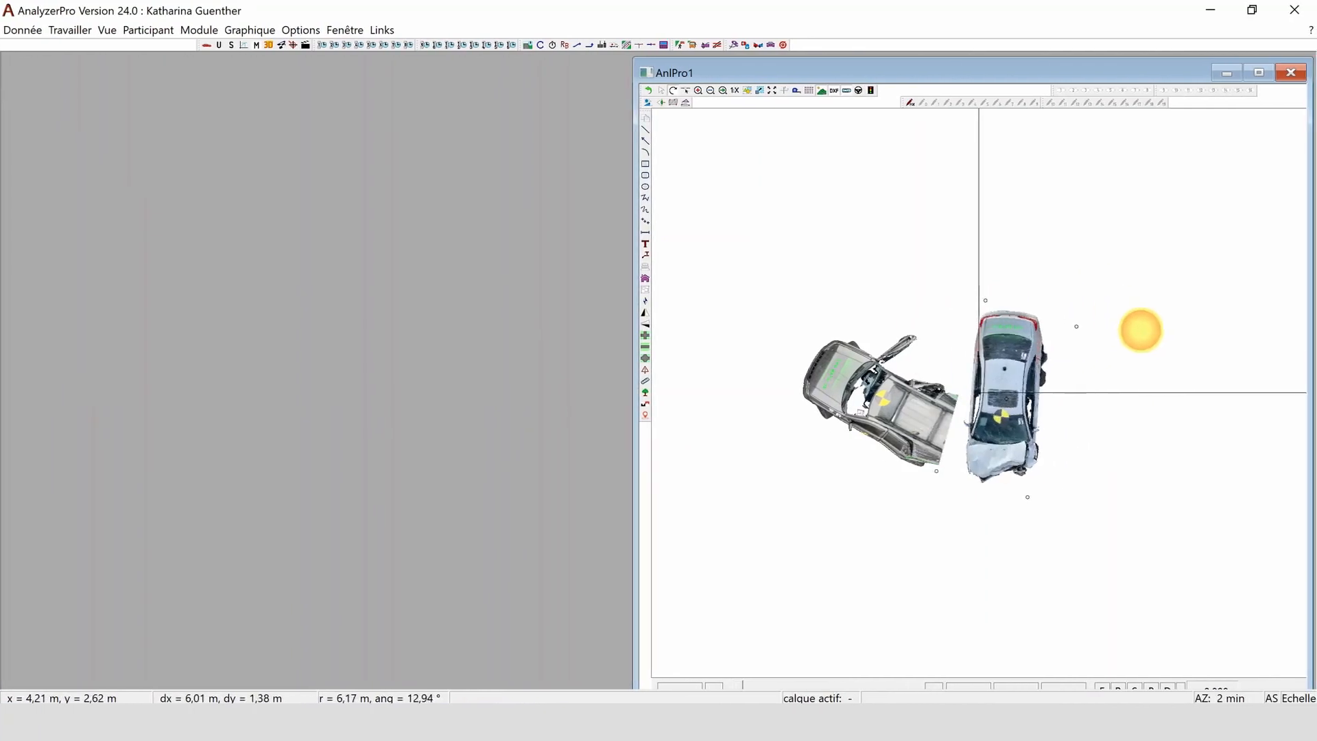
# - Rotate and move the Lincoln scan so that its damaged front meets the Jeep's rear, and maximize the drawing
pyautogui.moveTo(1141, 330); pyautogui.dragTo(1140, 424)
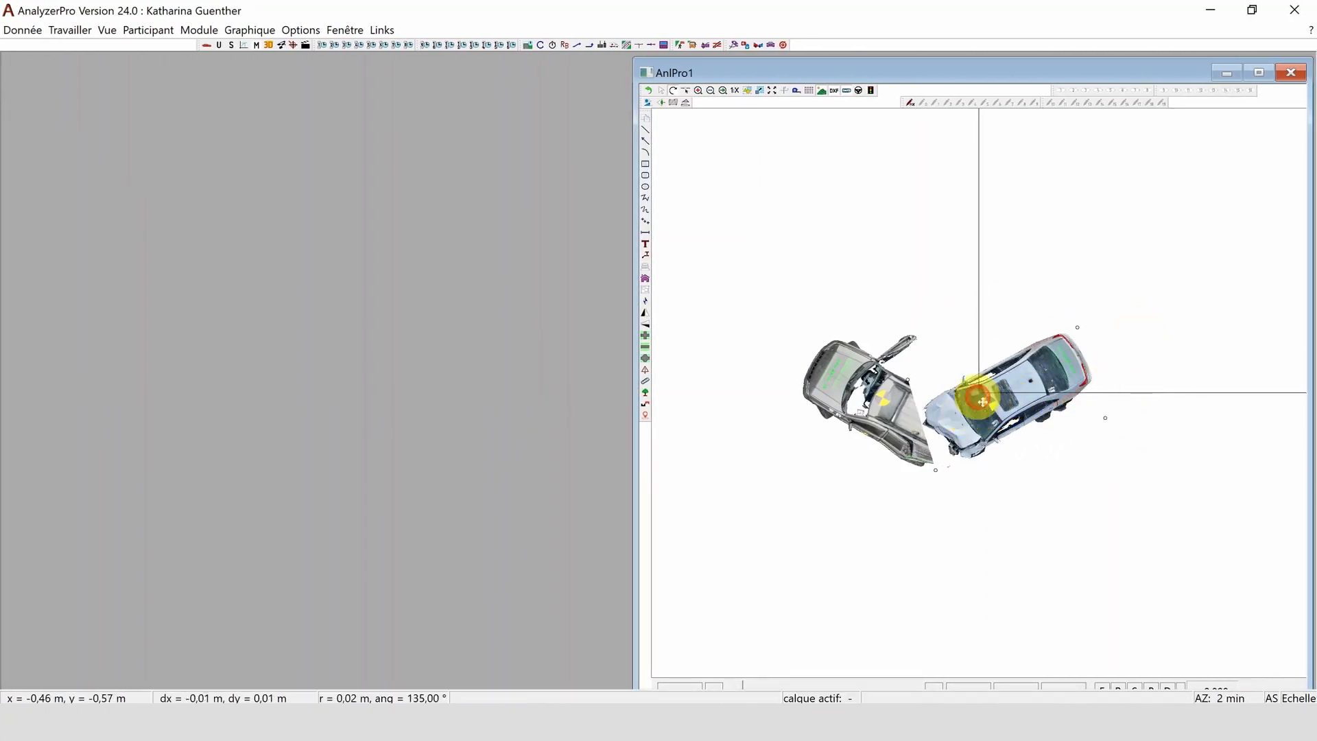
pyautogui.moveTo(977, 420); pyautogui.dragTo(985, 377)
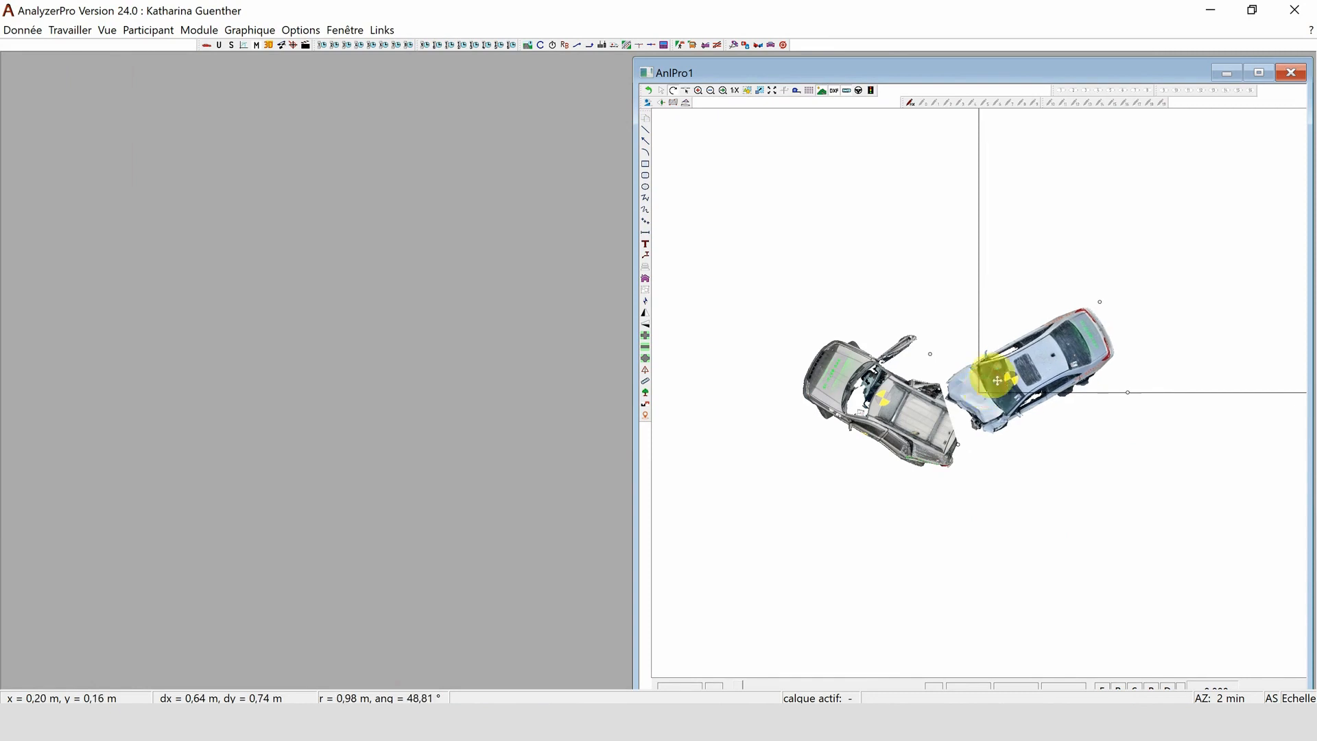
pyautogui.click(1259, 72)
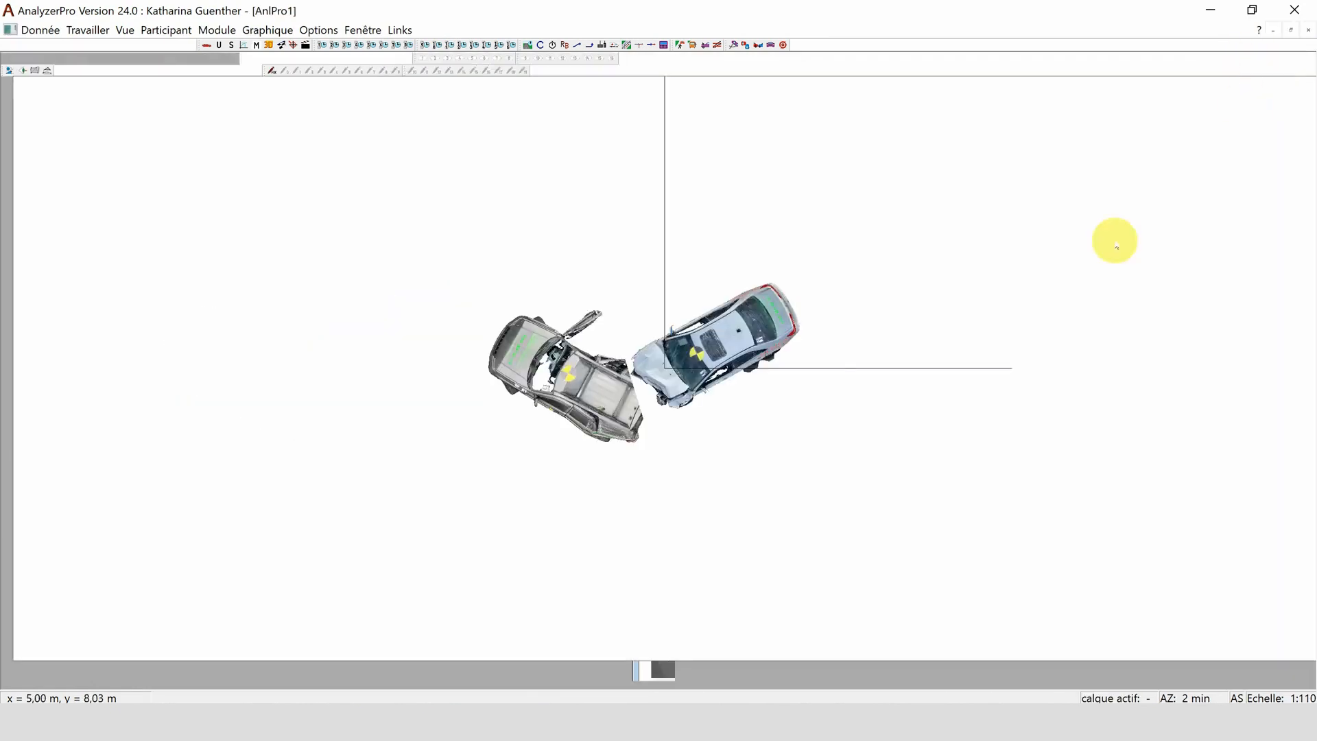
# - Show the two positioned car scans in an enlarged 3D view and examine their contact area
pyautogui.rightClick(700, 351)
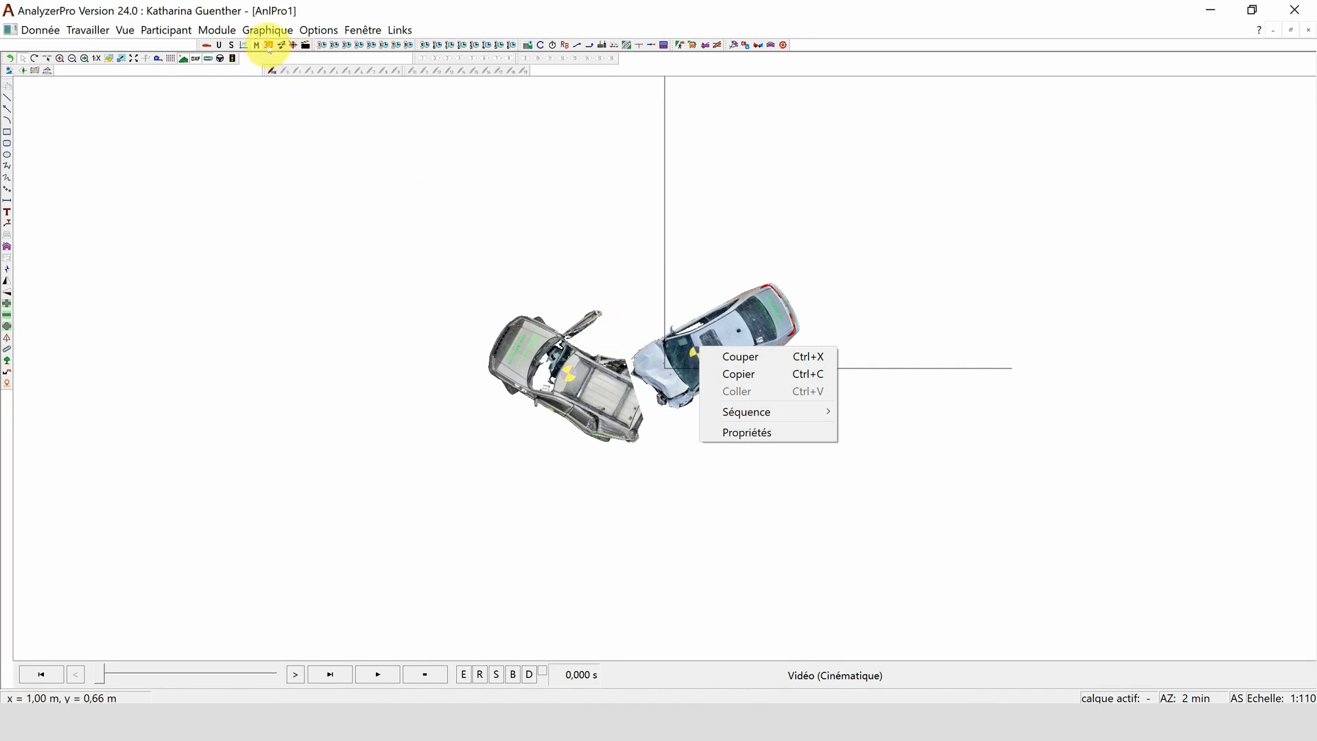
pyautogui.click(268, 45)
pyautogui.click(269, 45)
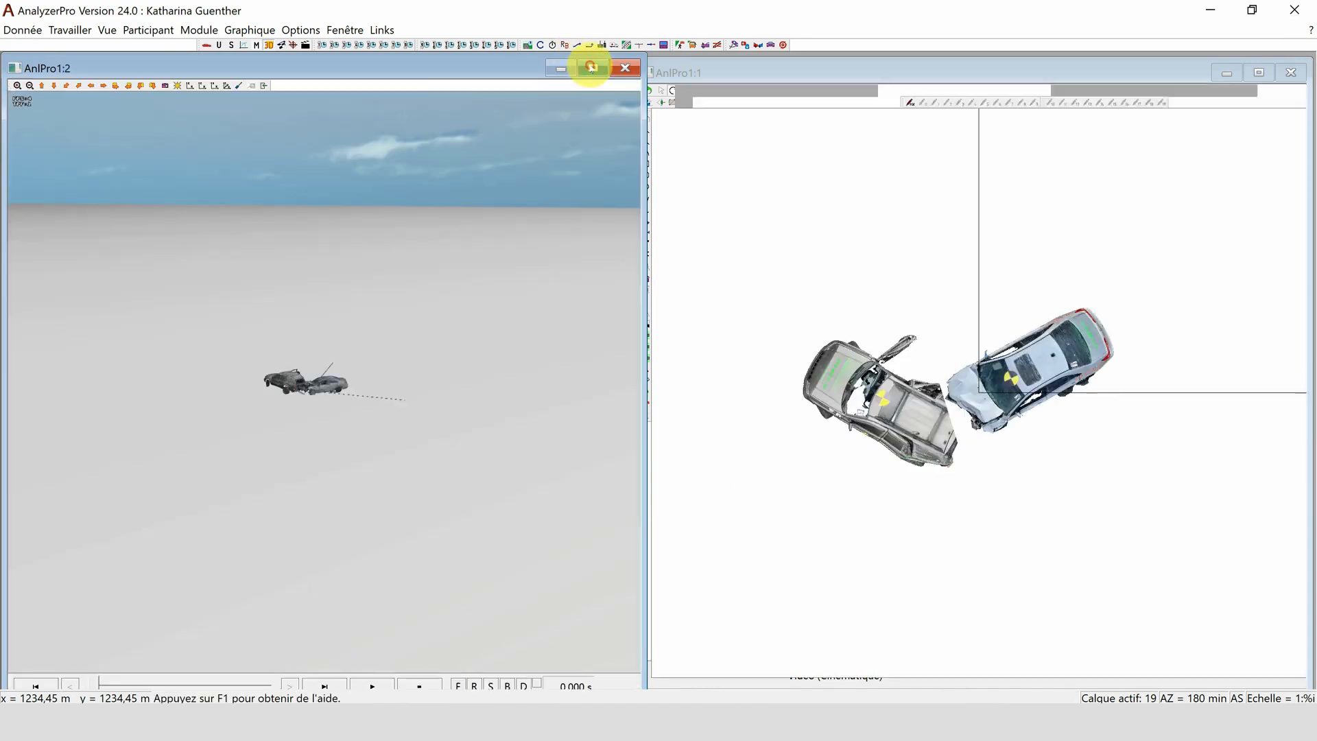
pyautogui.click(594, 69)
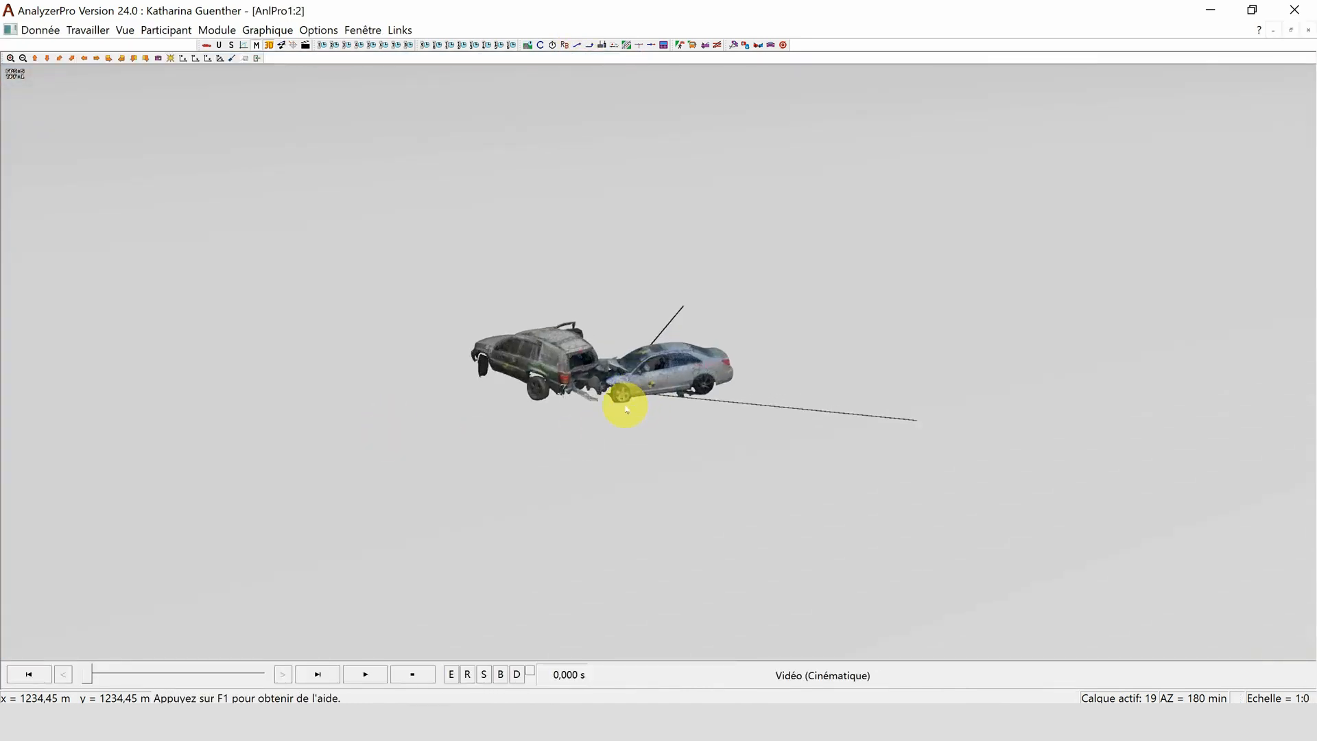
pyautogui.moveTo(505, 415); pyautogui.dragTo(509, 465)
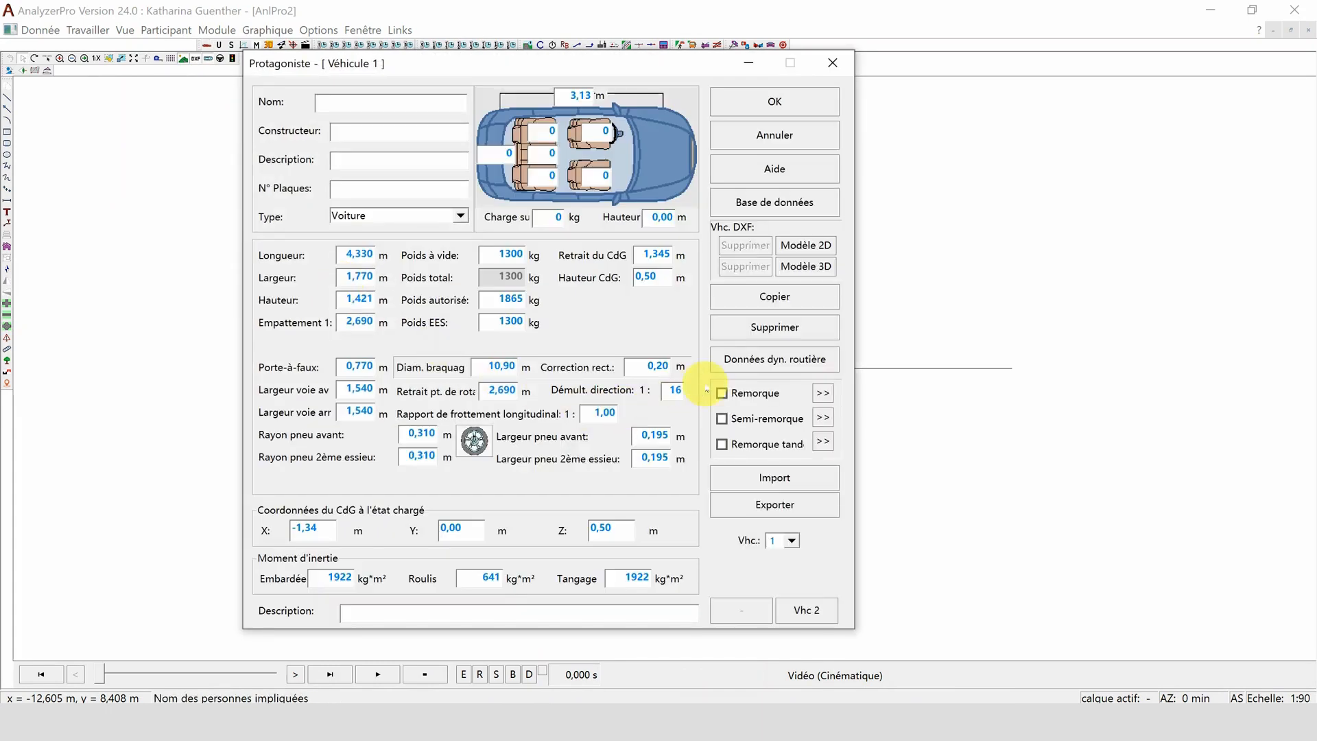
# - Load the BMW 5er Reihe 550i GT 300KW Automatik from the vehicle database as vehicle 1
pyautogui.click(810, 208)
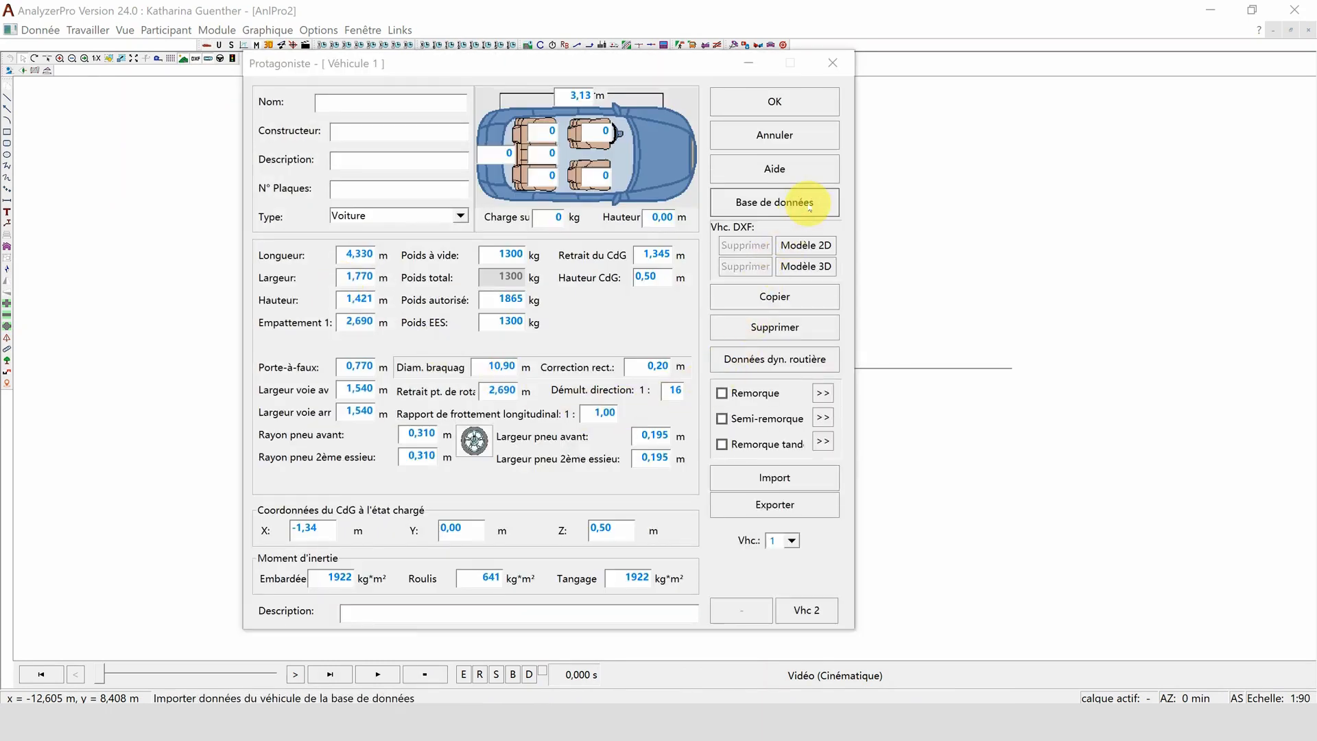
pyautogui.click(555, 192)
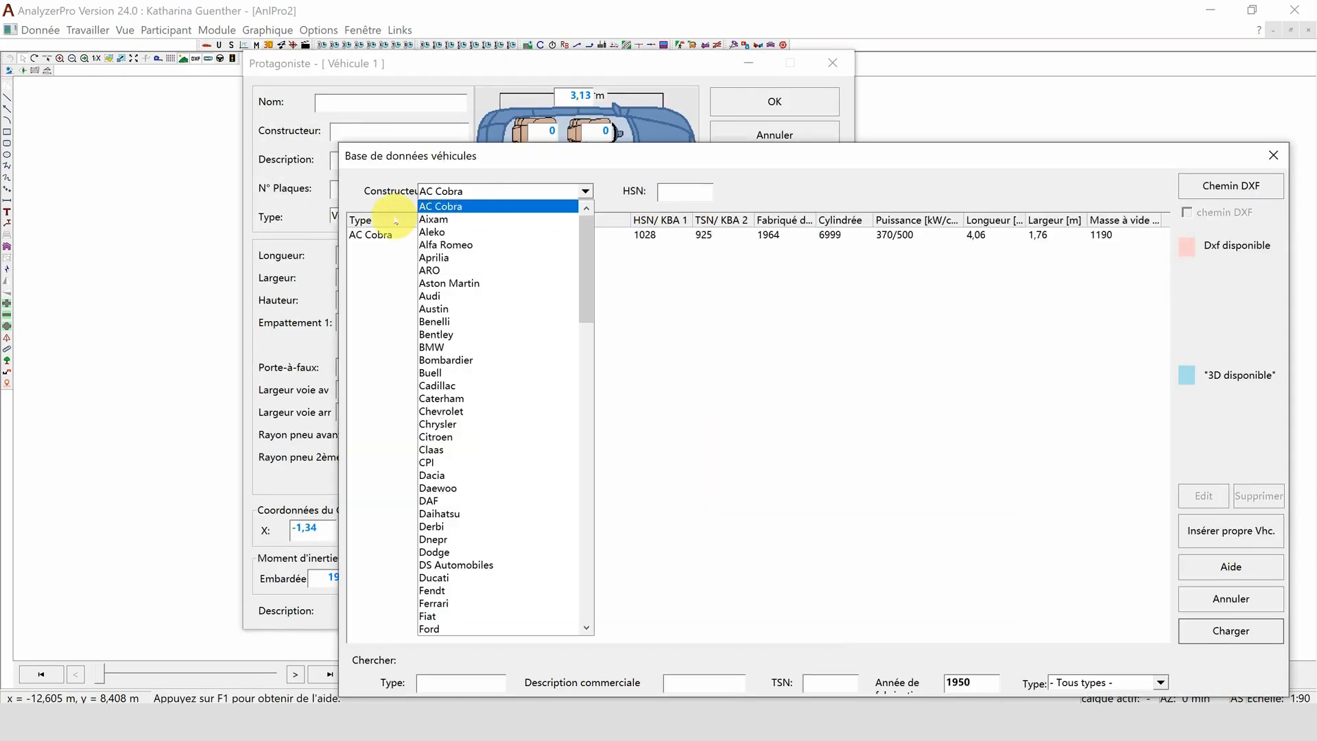
pyautogui.click(432, 347)
pyautogui.moveTo(1159, 241); pyautogui.dragTo(1150, 432)
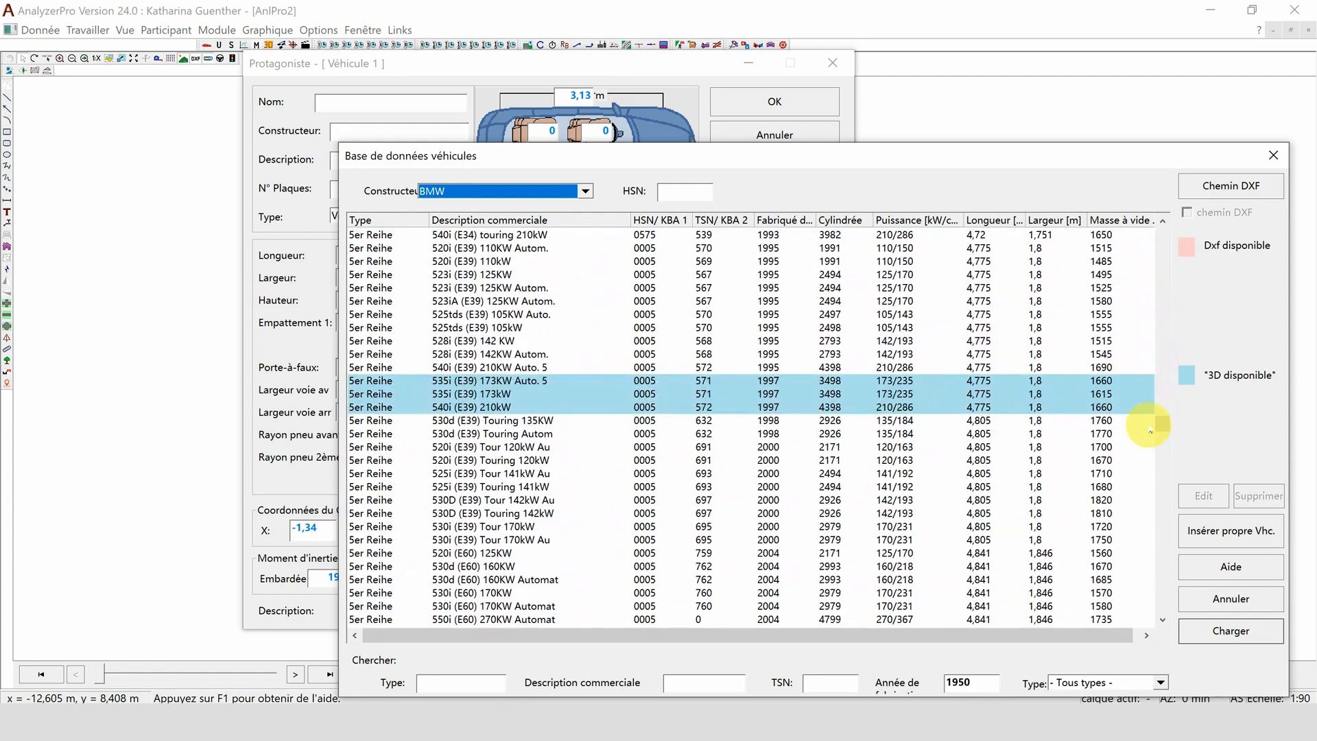
pyautogui.scroll(-6, 871, 494)
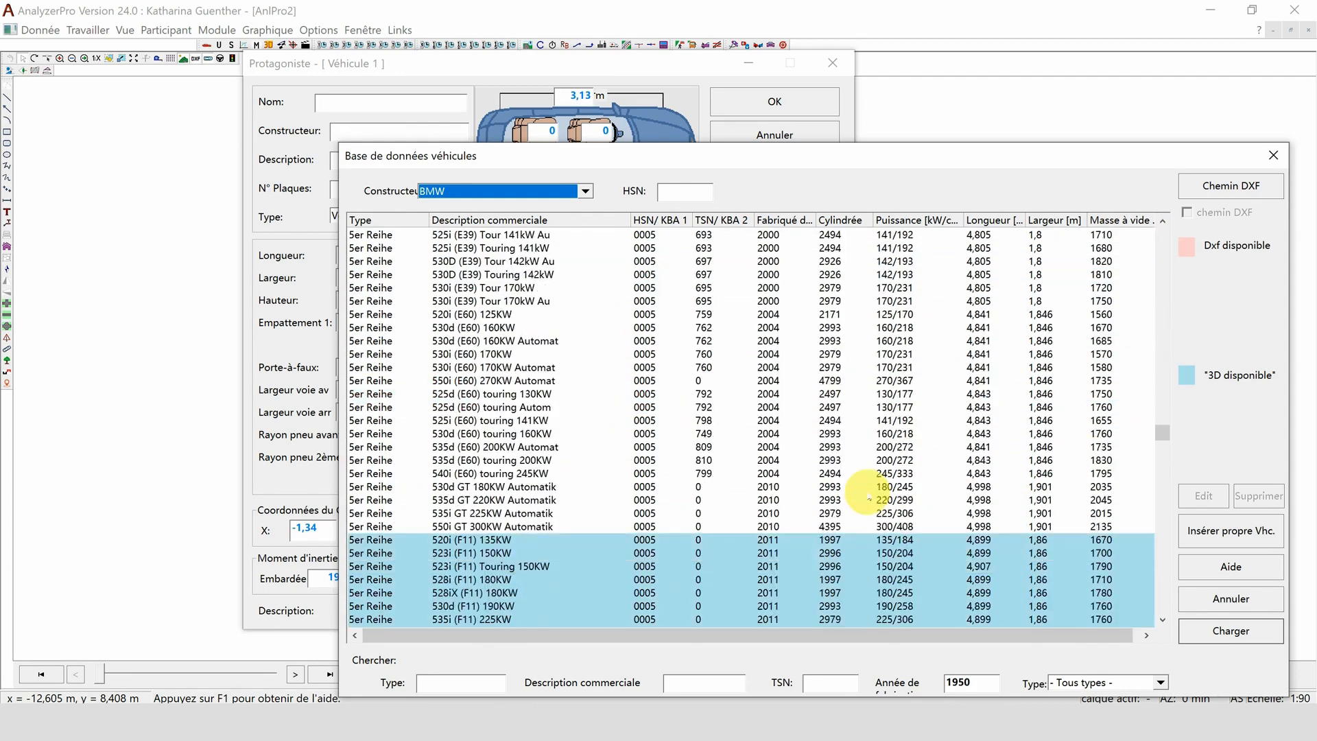
pyautogui.click(791, 526)
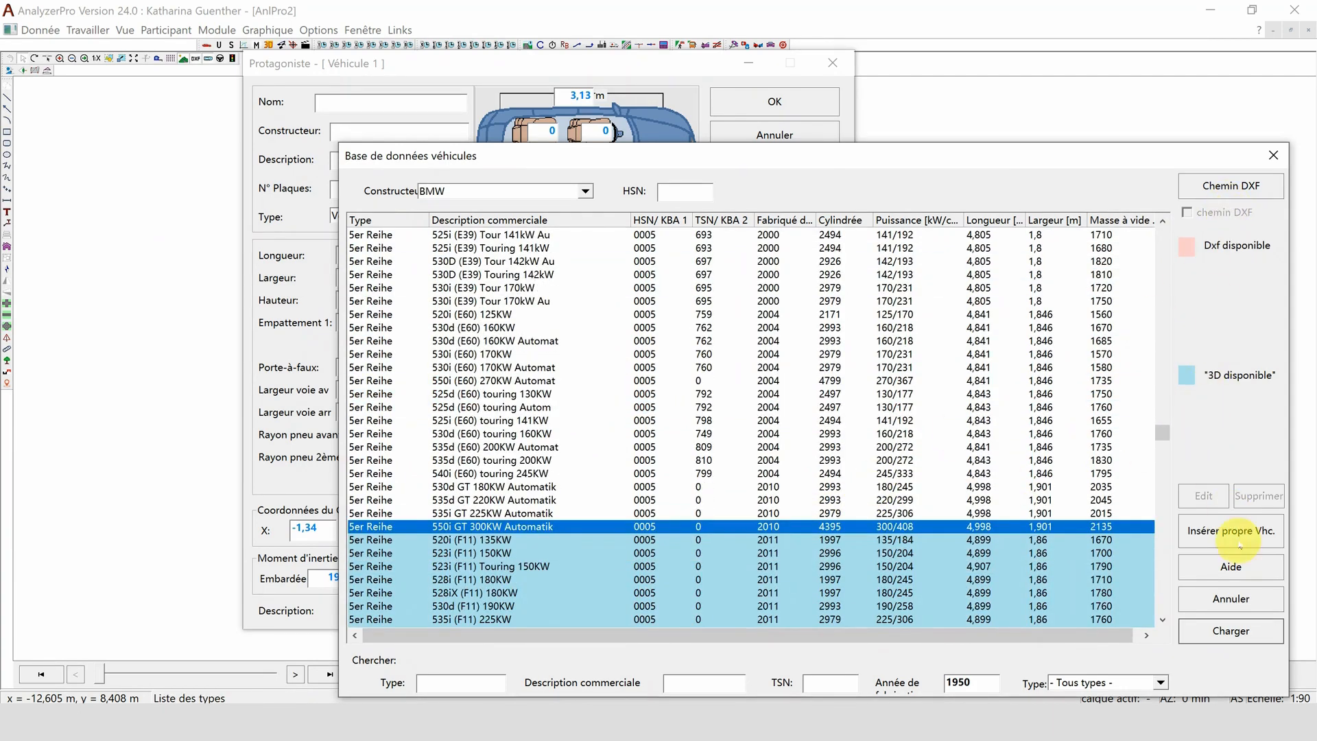
pyautogui.click(1212, 630)
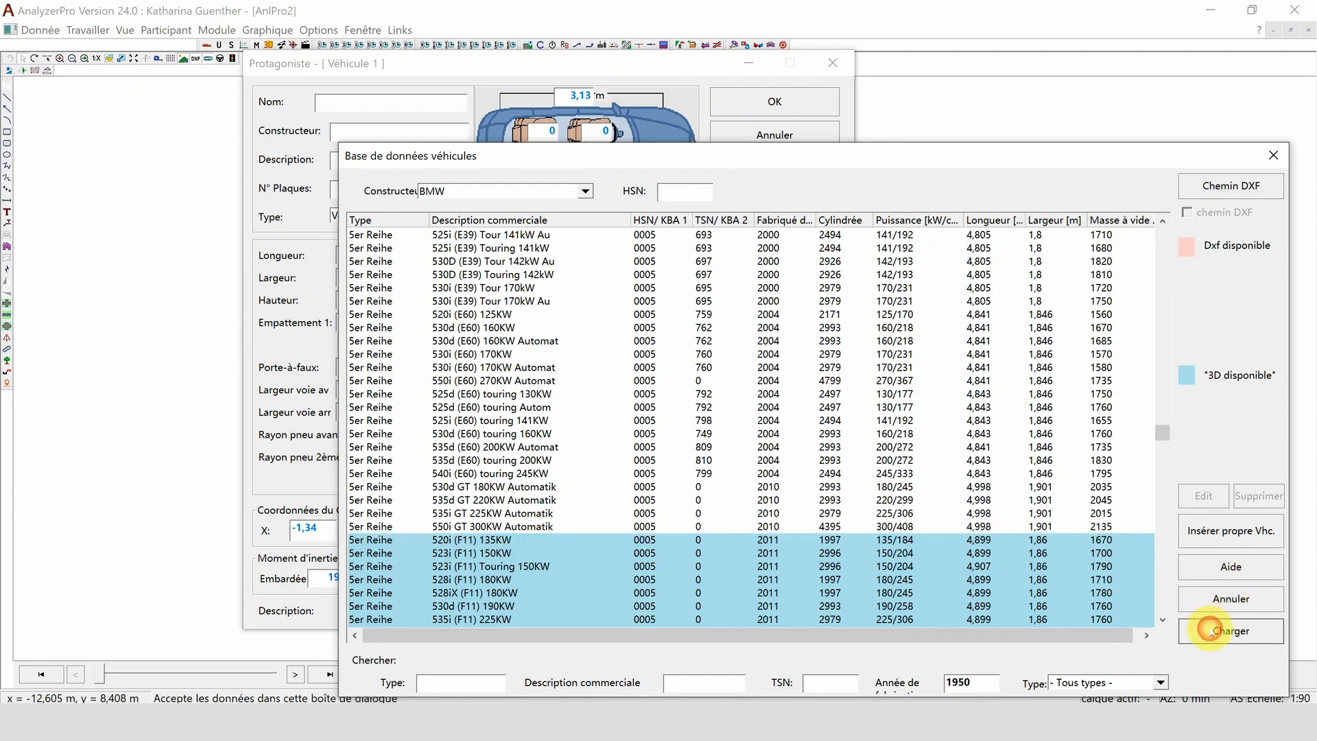
pyautogui.click(760, 103)
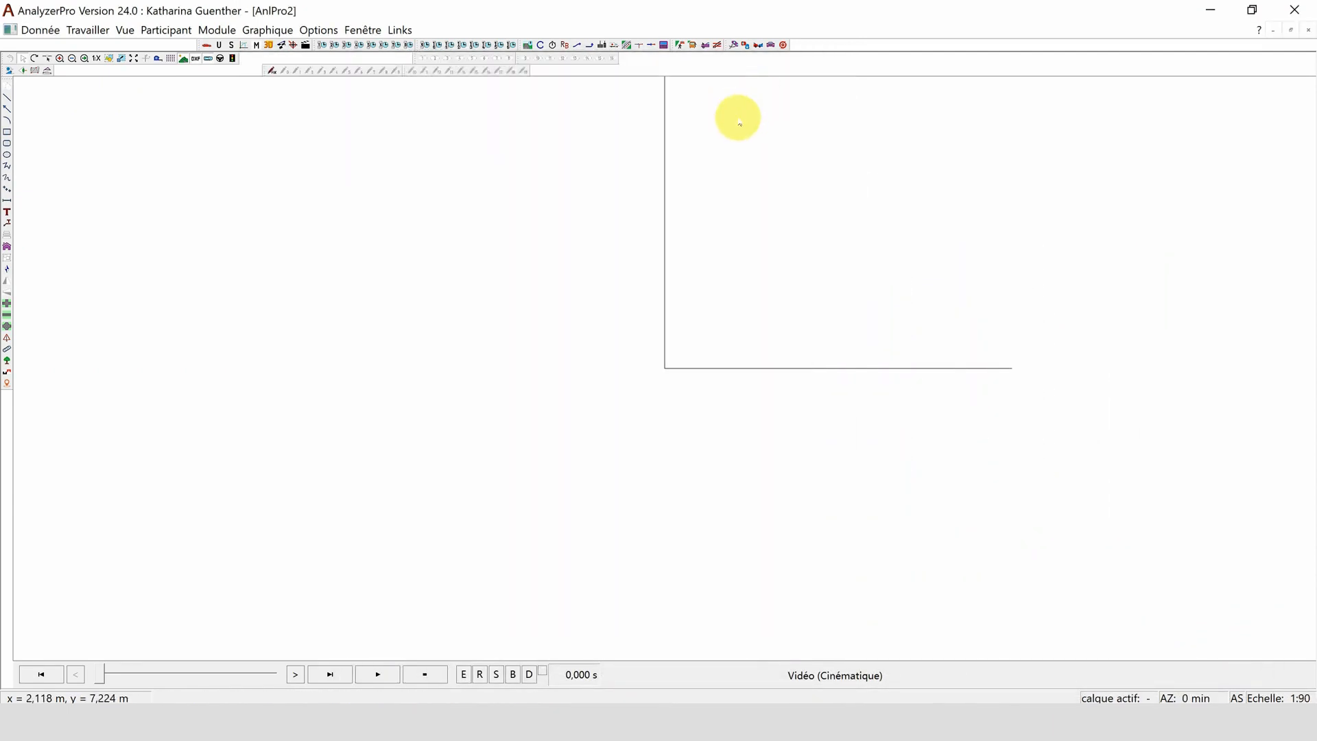
# - Import BMW_5.e57 from the BMW folder of Scan_Example as a photogrammetry/laser scan vehicle (mobile object)
pyautogui.click(266, 31)
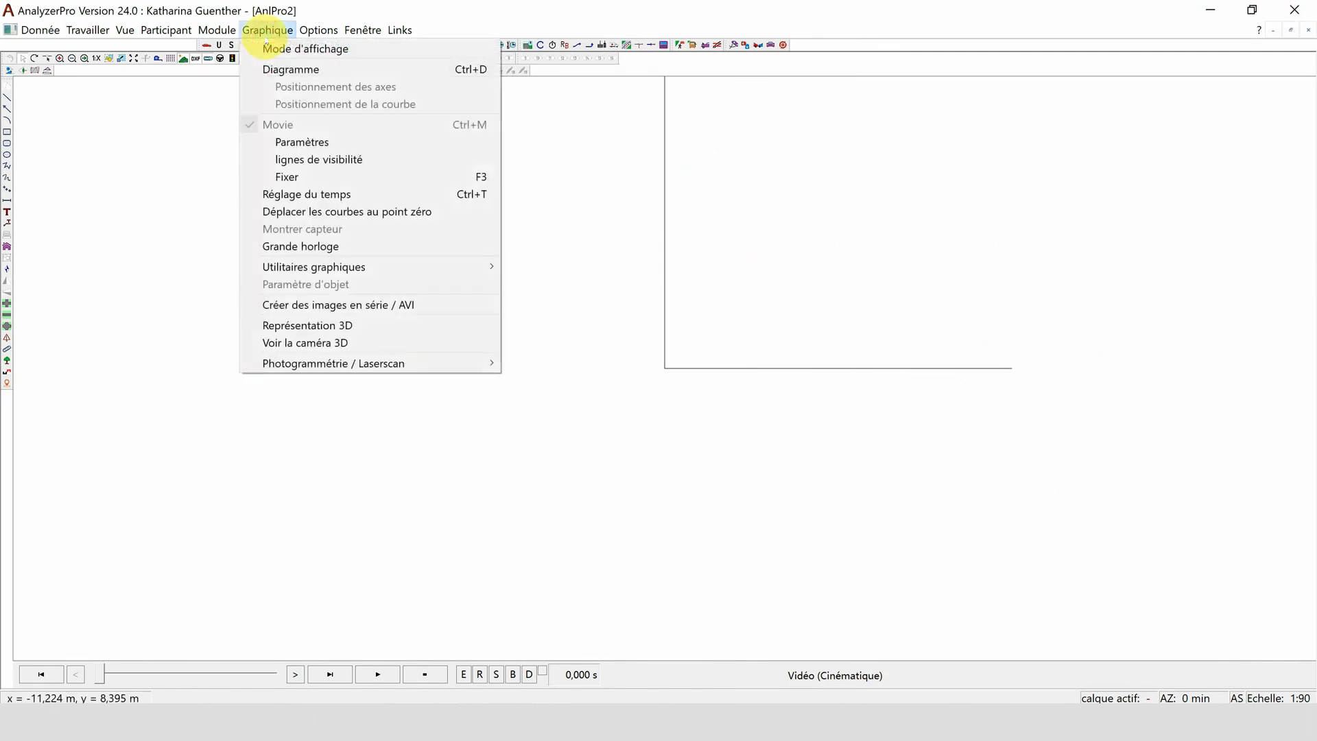
pyautogui.moveTo(441, 361)
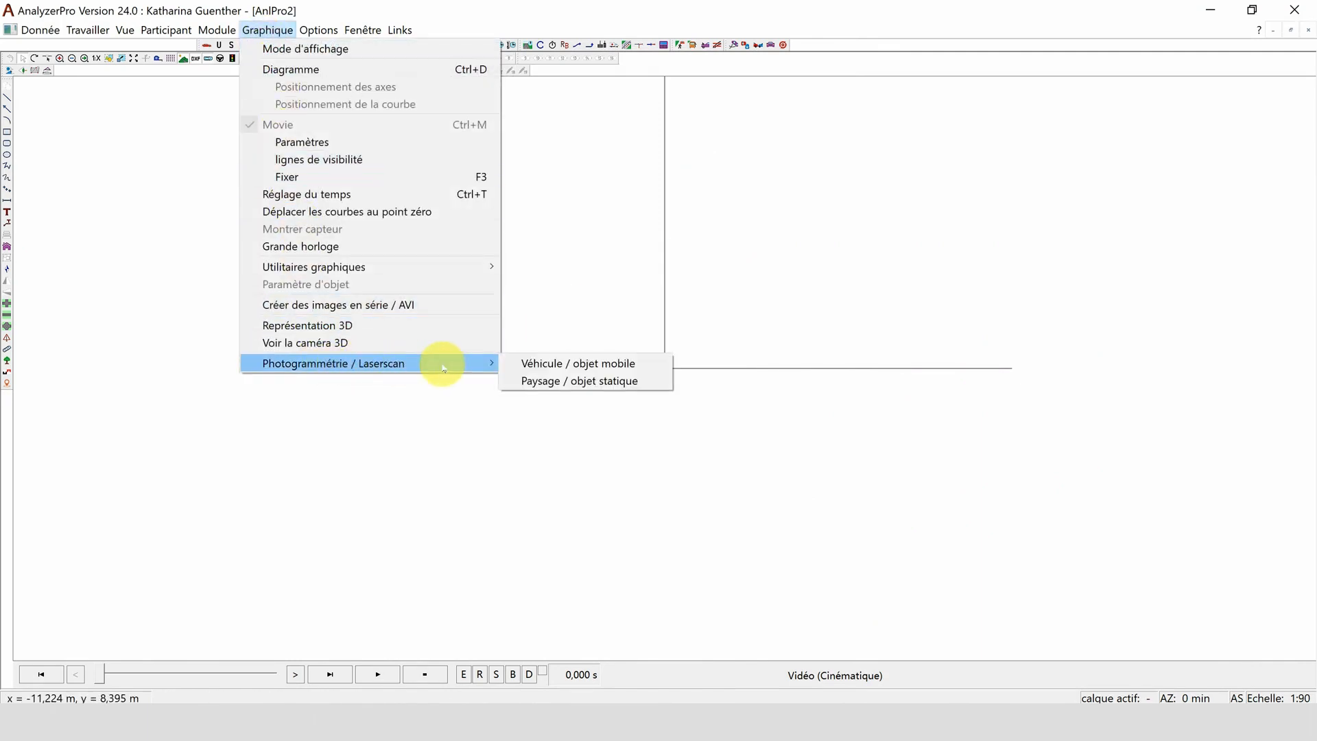
pyautogui.click(548, 369)
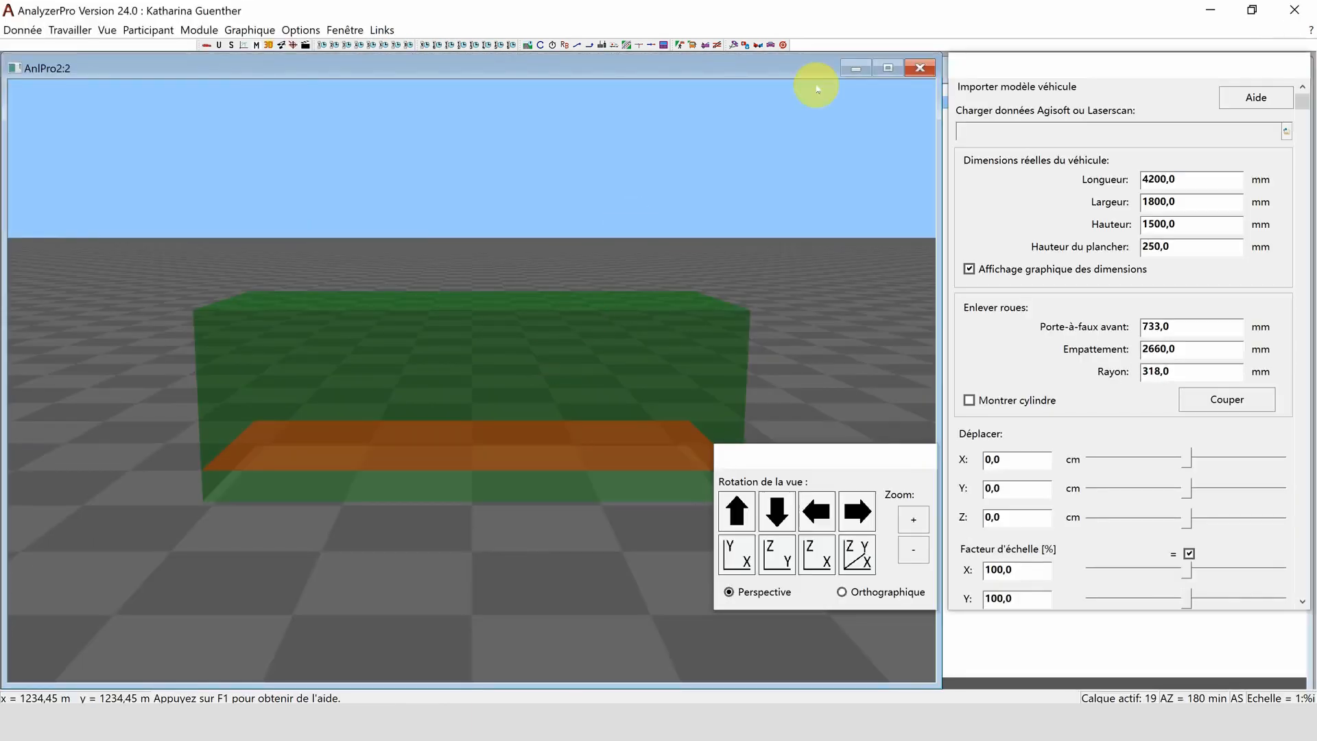
pyautogui.click(1287, 132)
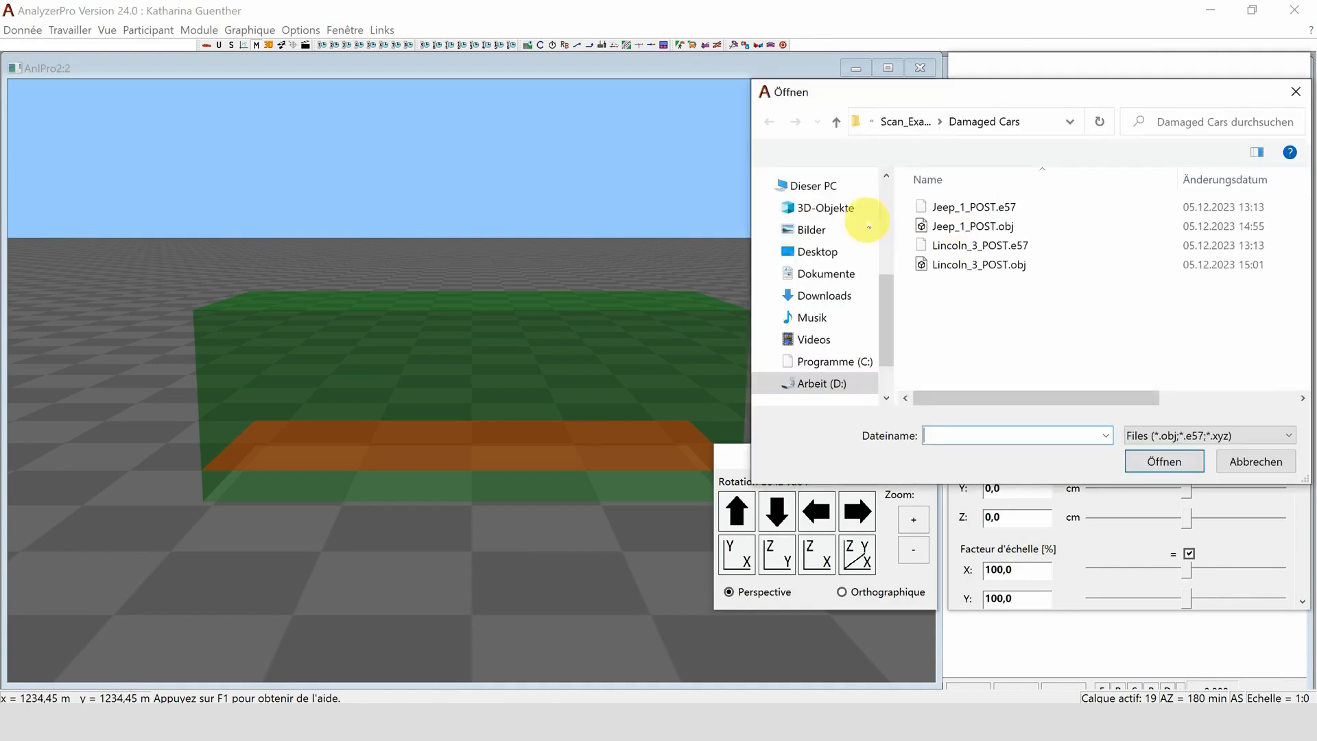
pyautogui.click(905, 121)
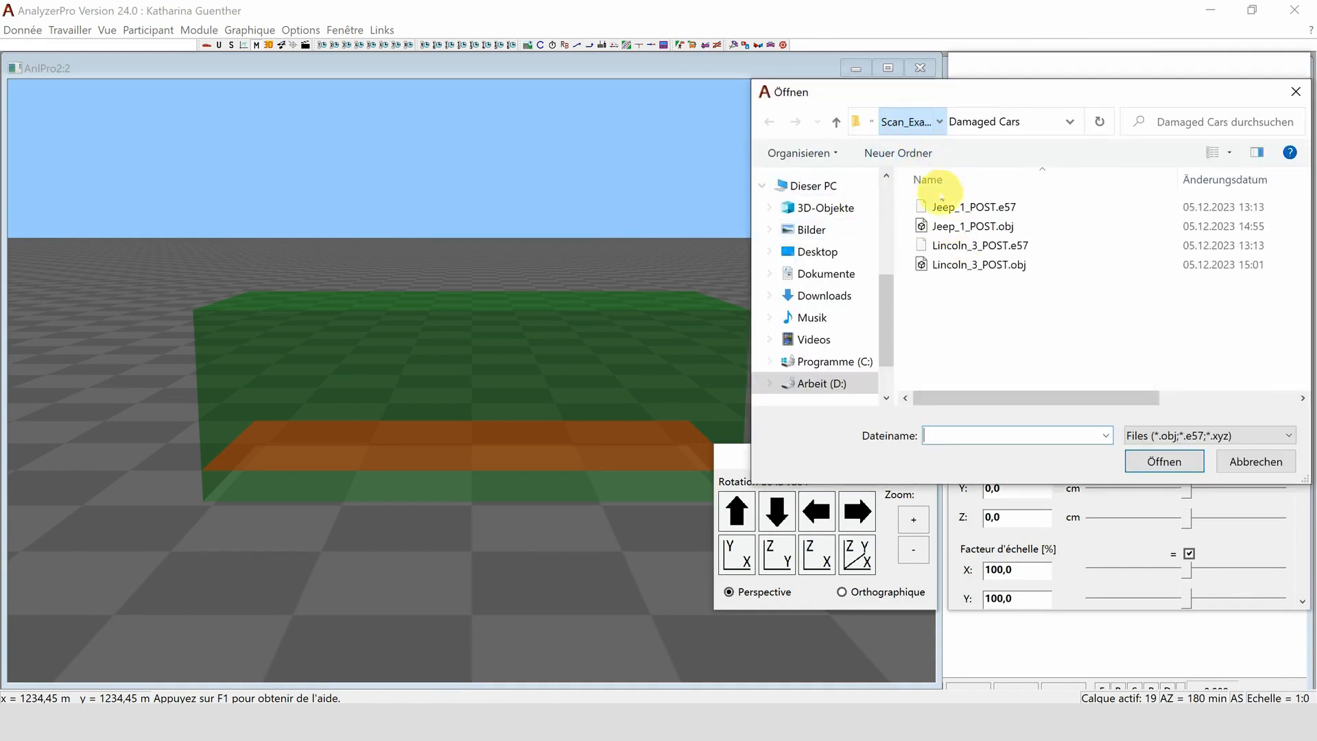
pyautogui.click(943, 206)
pyautogui.doubleClick(944, 207)
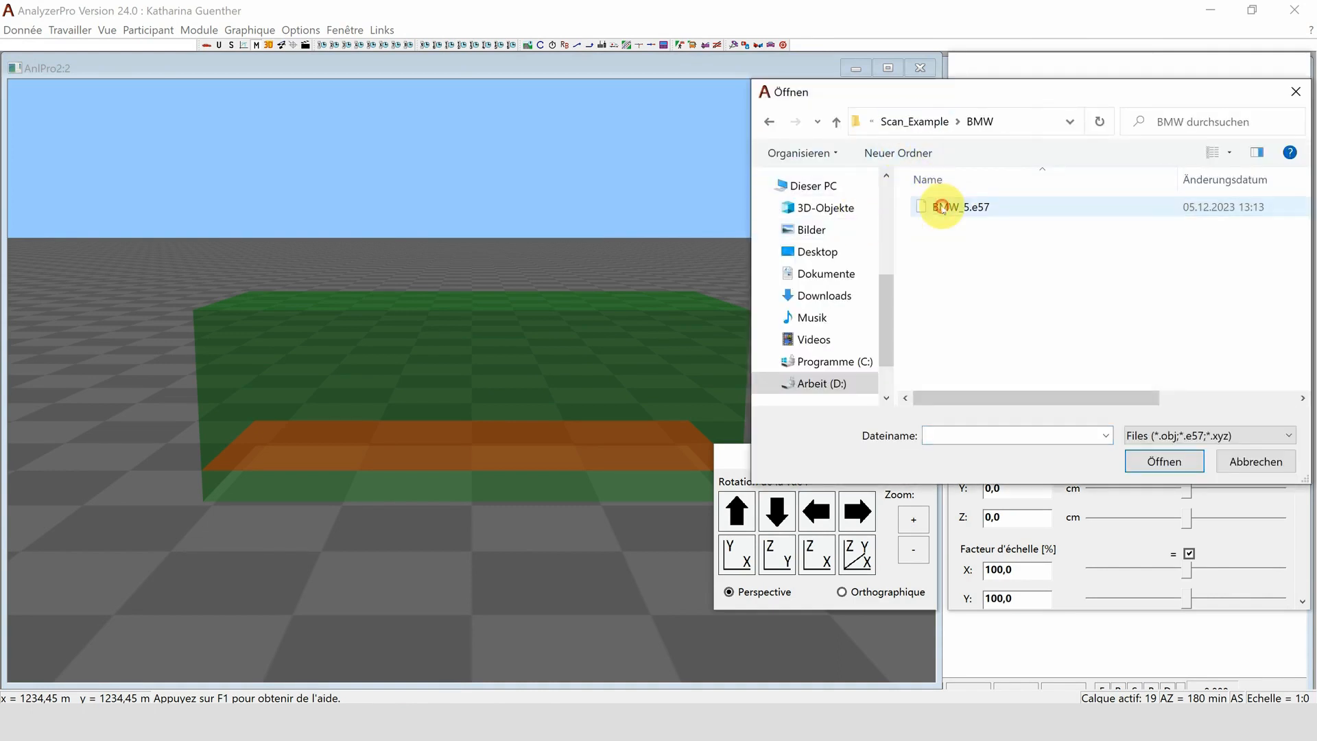
pyautogui.click(937, 206)
pyautogui.click(1152, 460)
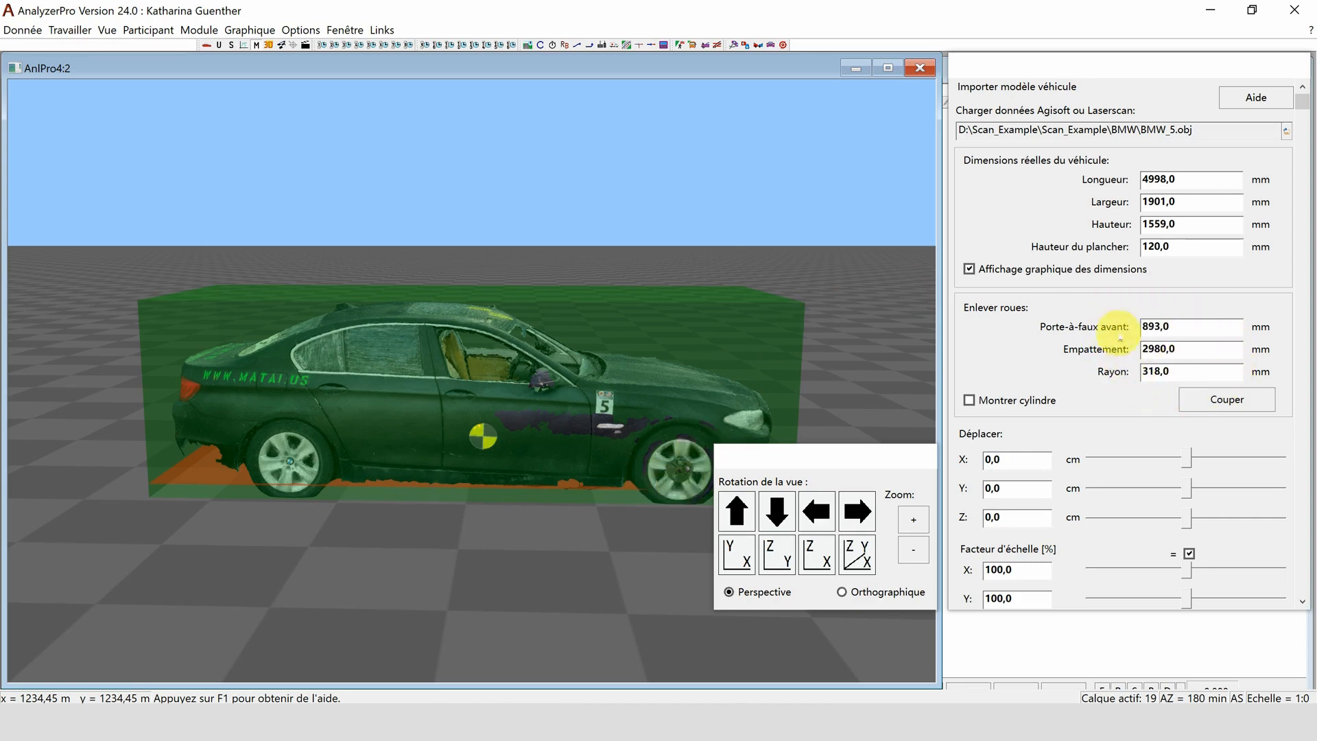
# - Cut the wheels out of the BMW scan using the displayed cylinders, and export the model to the BMW folder as car.murlpkg
pyautogui.click(969, 401)
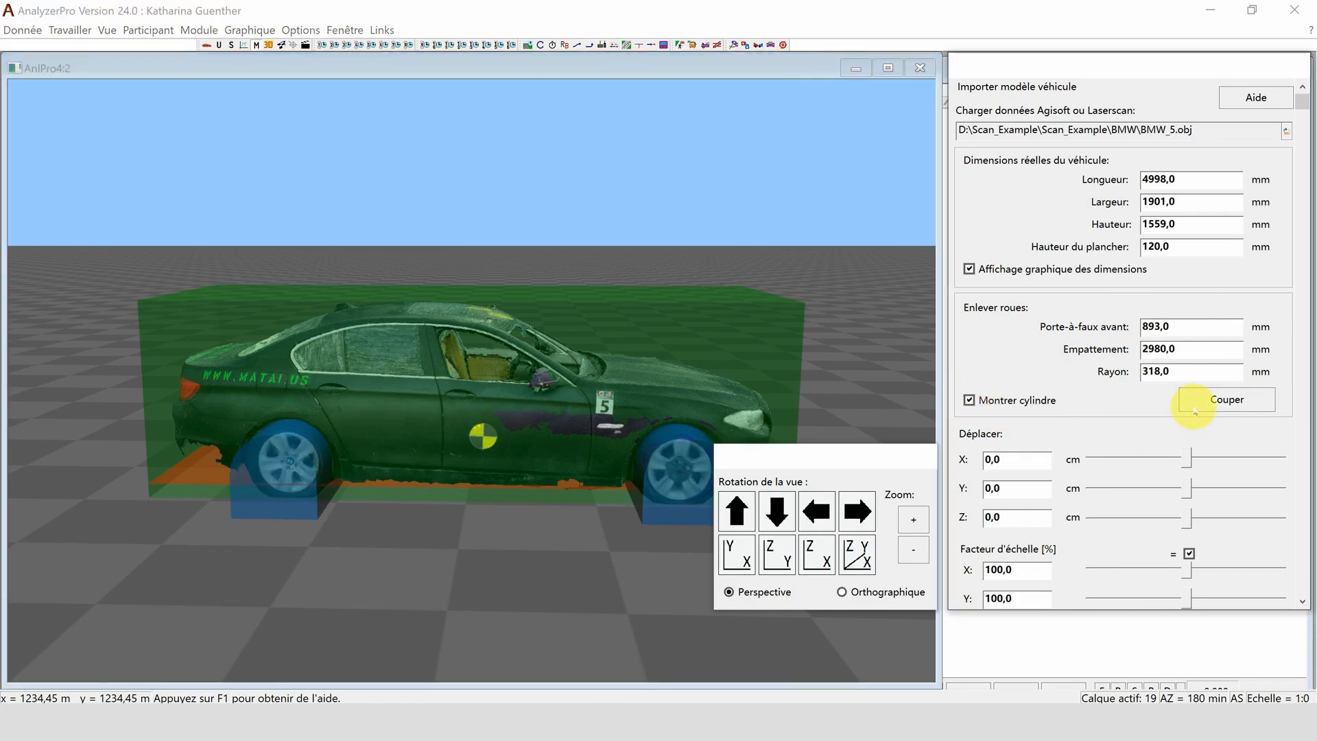
pyautogui.click(1200, 411)
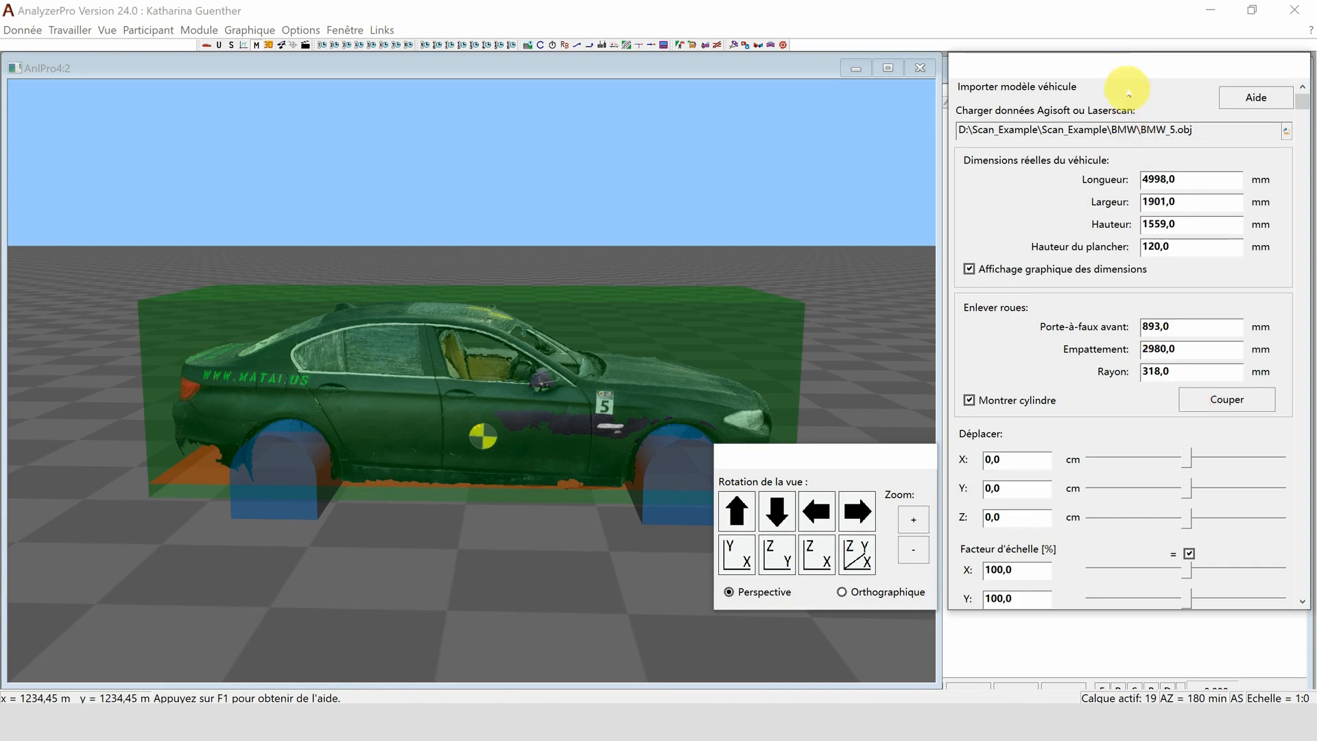
pyautogui.moveTo(1303, 103); pyautogui.dragTo(1304, 586)
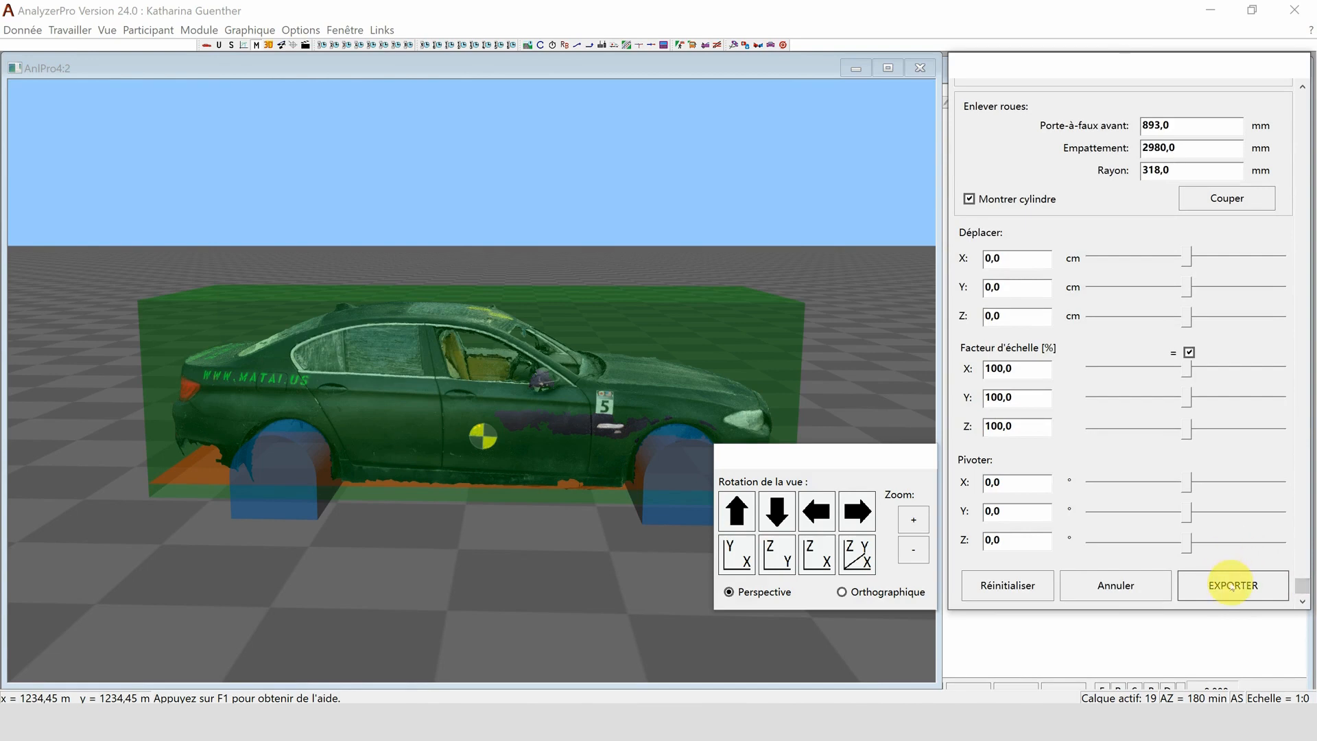
pyautogui.click(1232, 586)
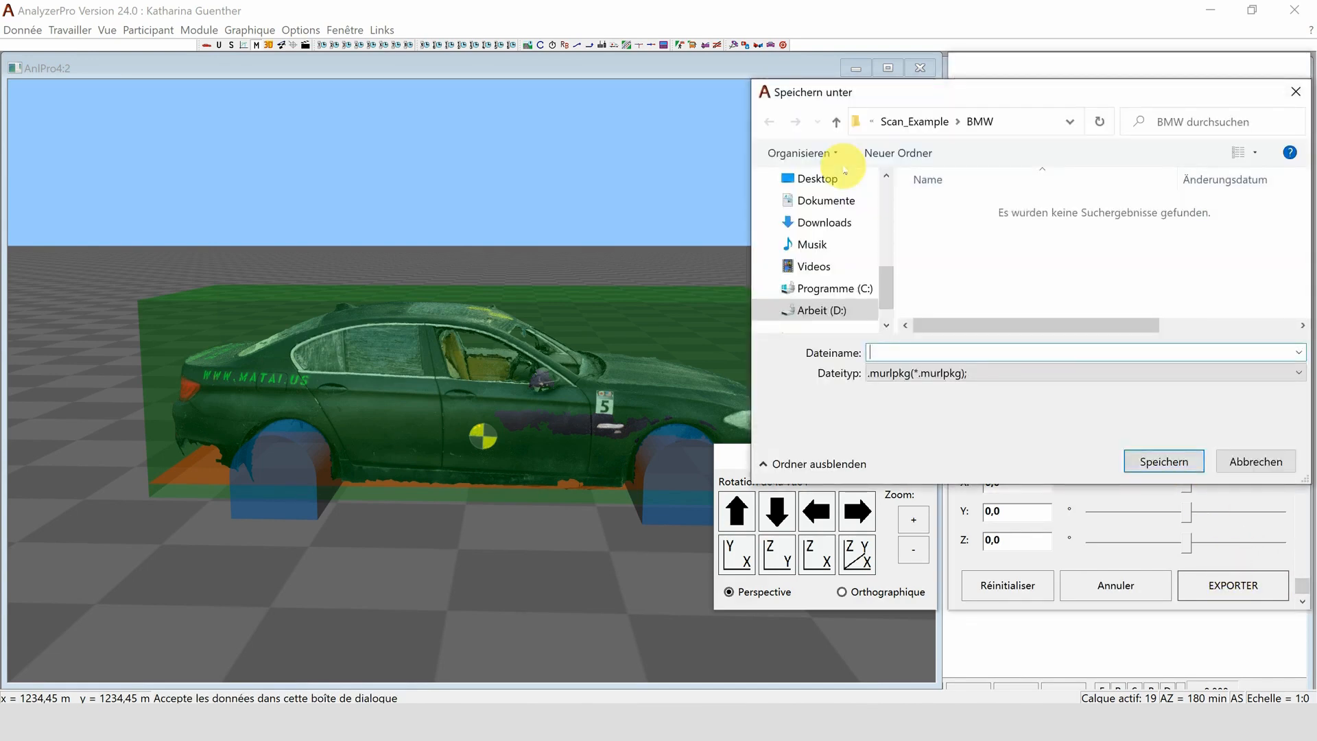
pyautogui.press('Return')
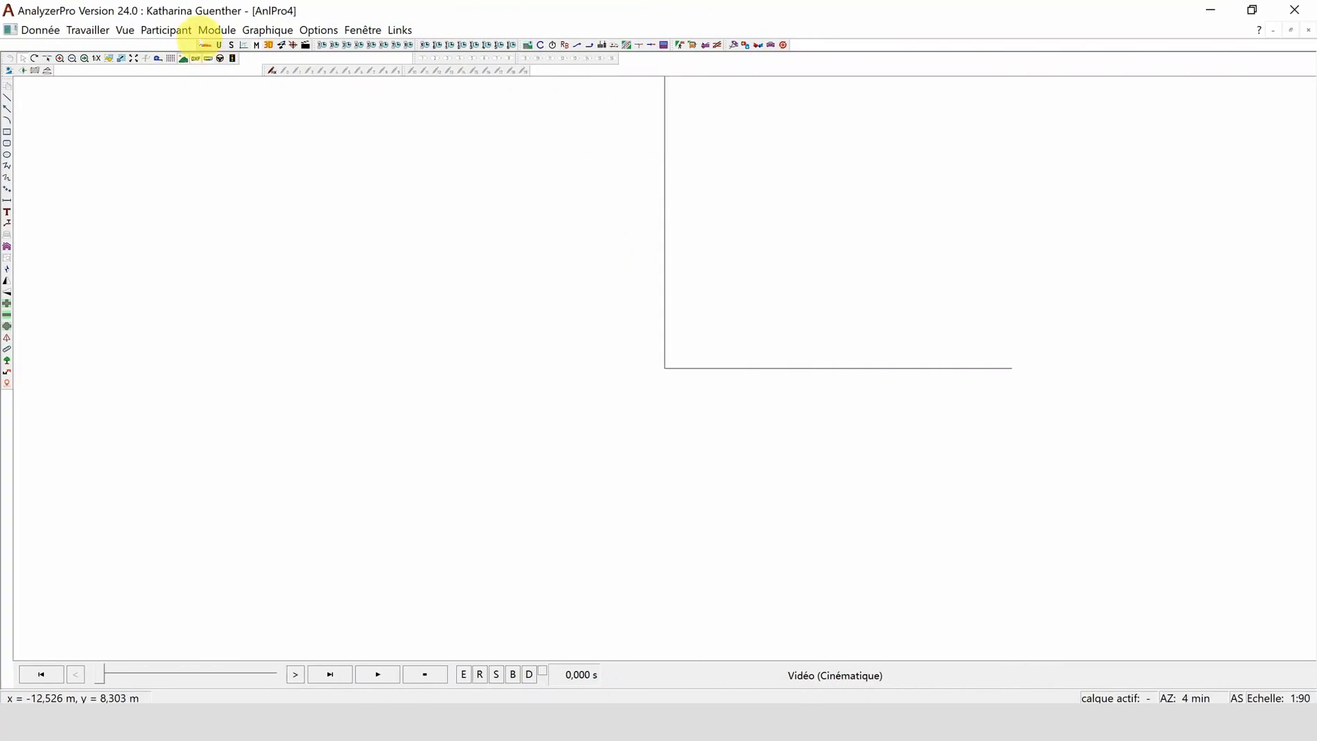
# - Assign car.murlpkg from the BMW folder as the 3D model of vehicle 1
pyautogui.click(257, 44)
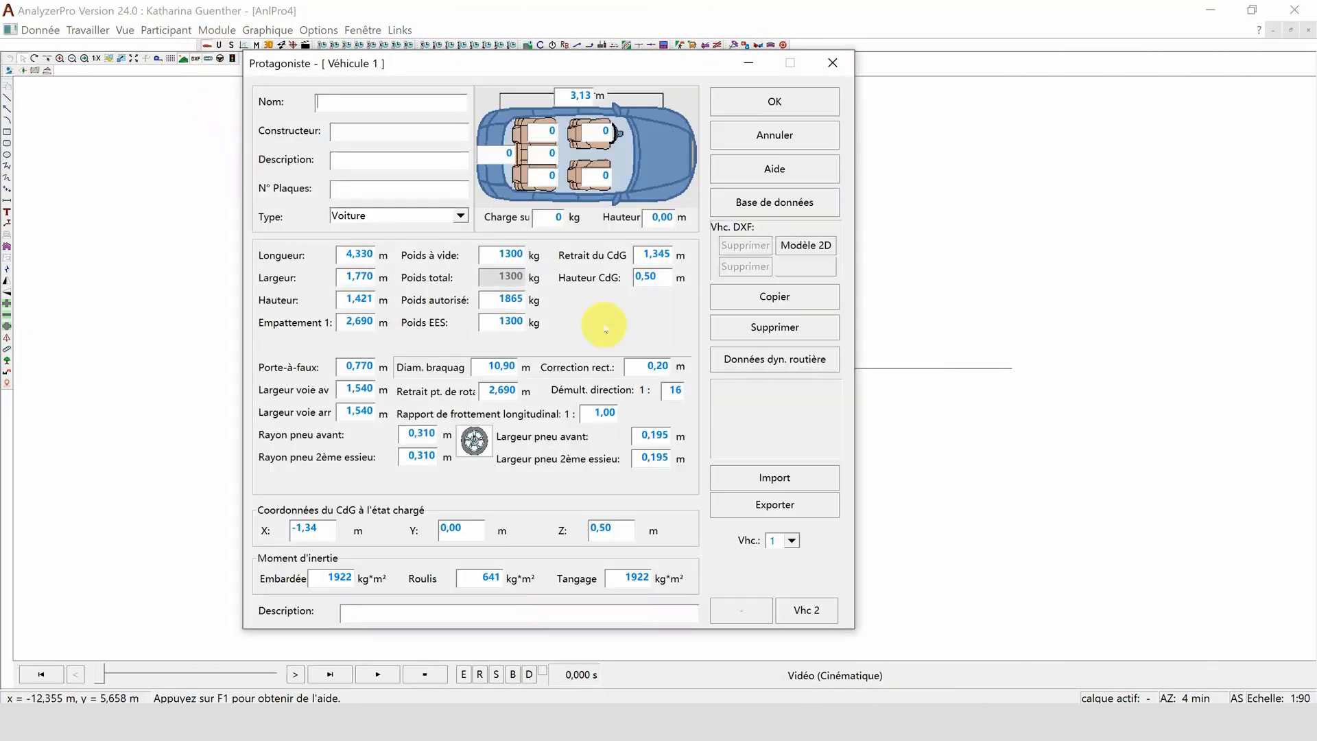
pyautogui.click(802, 267)
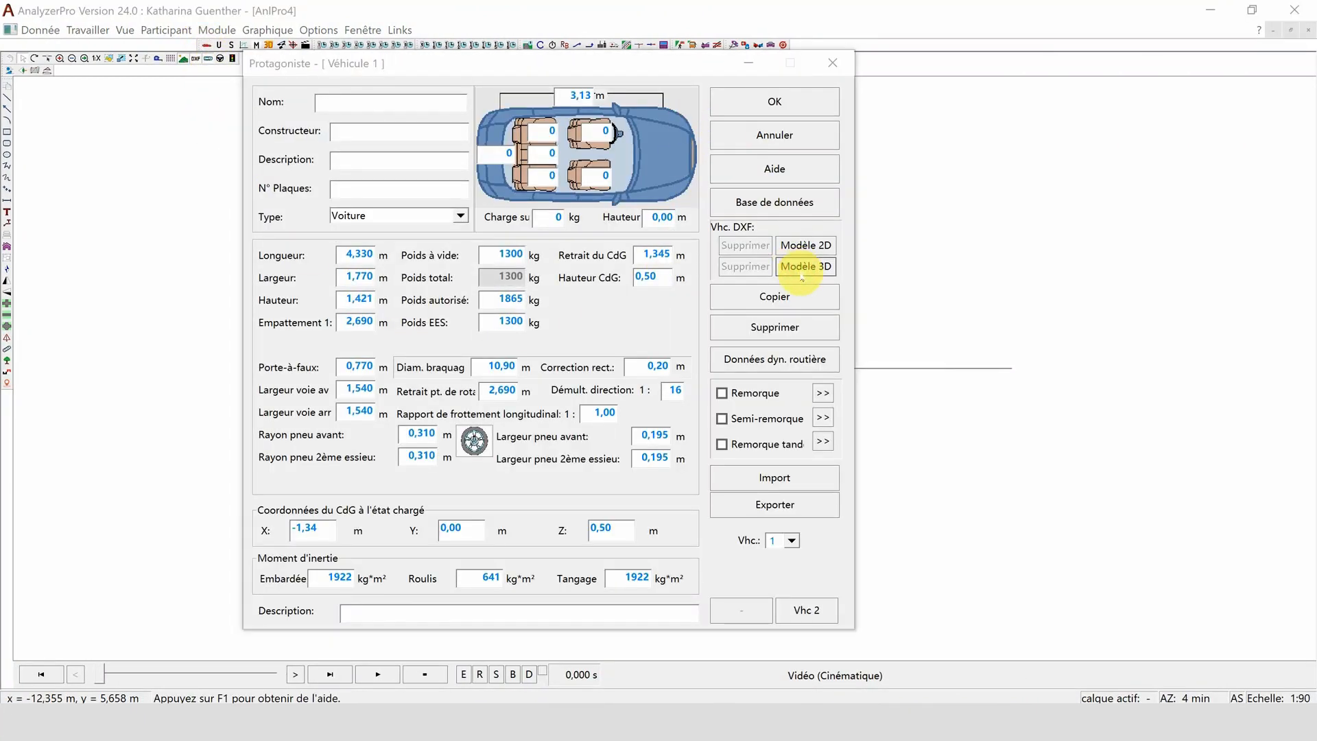
pyautogui.click(393, 240)
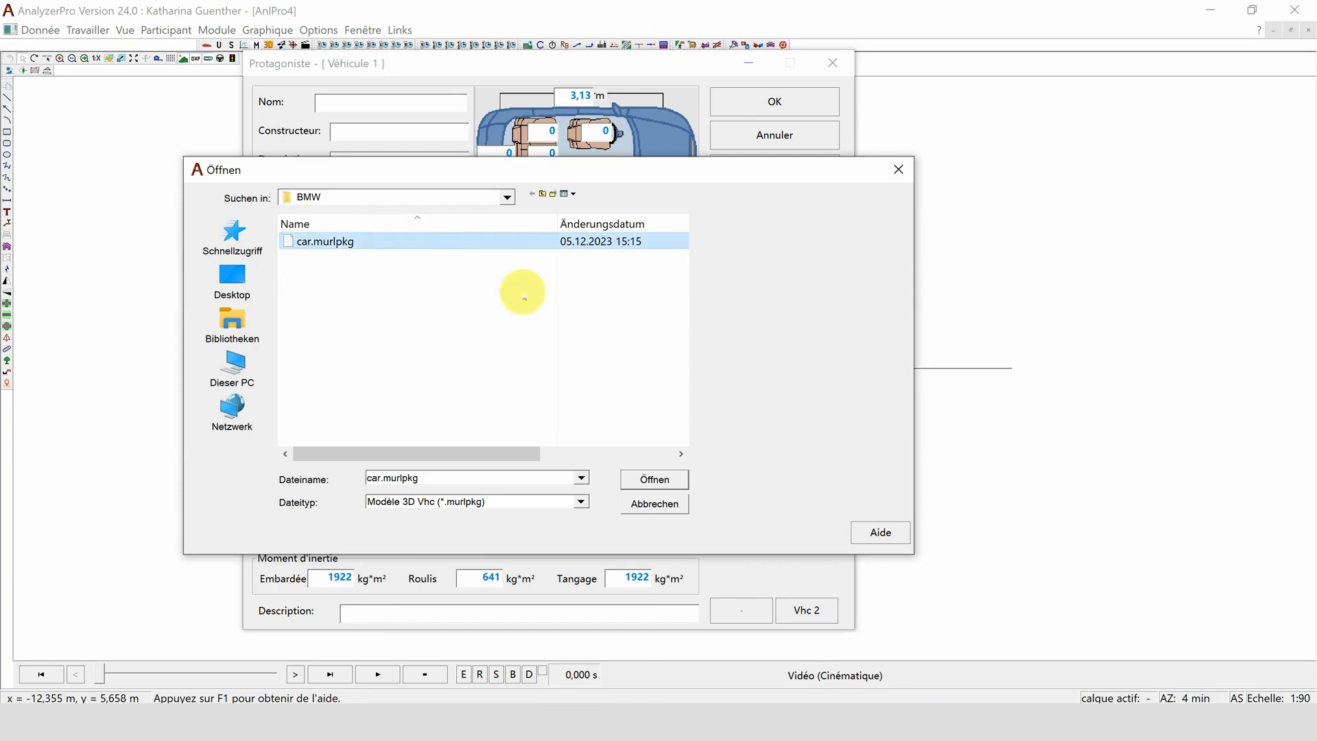
pyautogui.click(653, 478)
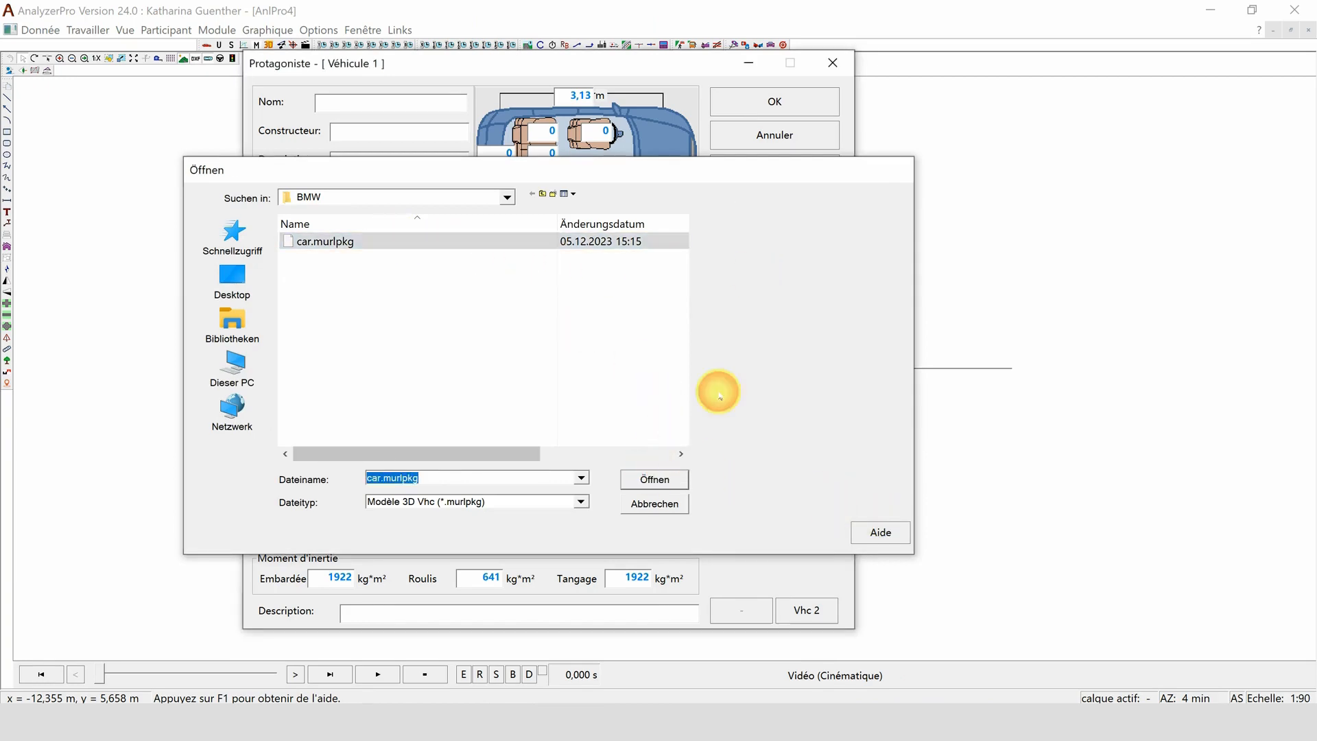
pyautogui.click(773, 103)
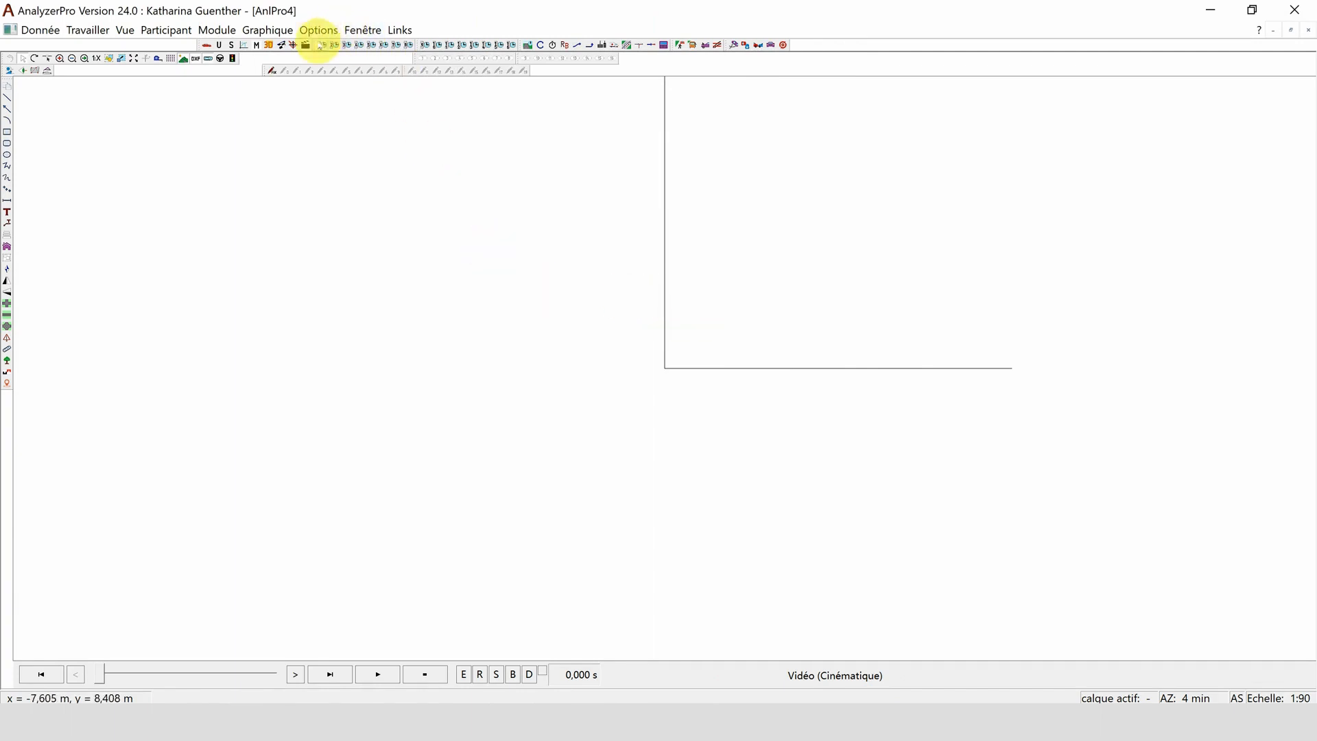
# - Enter vehicle 1's first phase with 10 km/h final speed, 10 m distance, 10 s time and 10 km/h initial speed, and calculate it
pyautogui.click(320, 46)
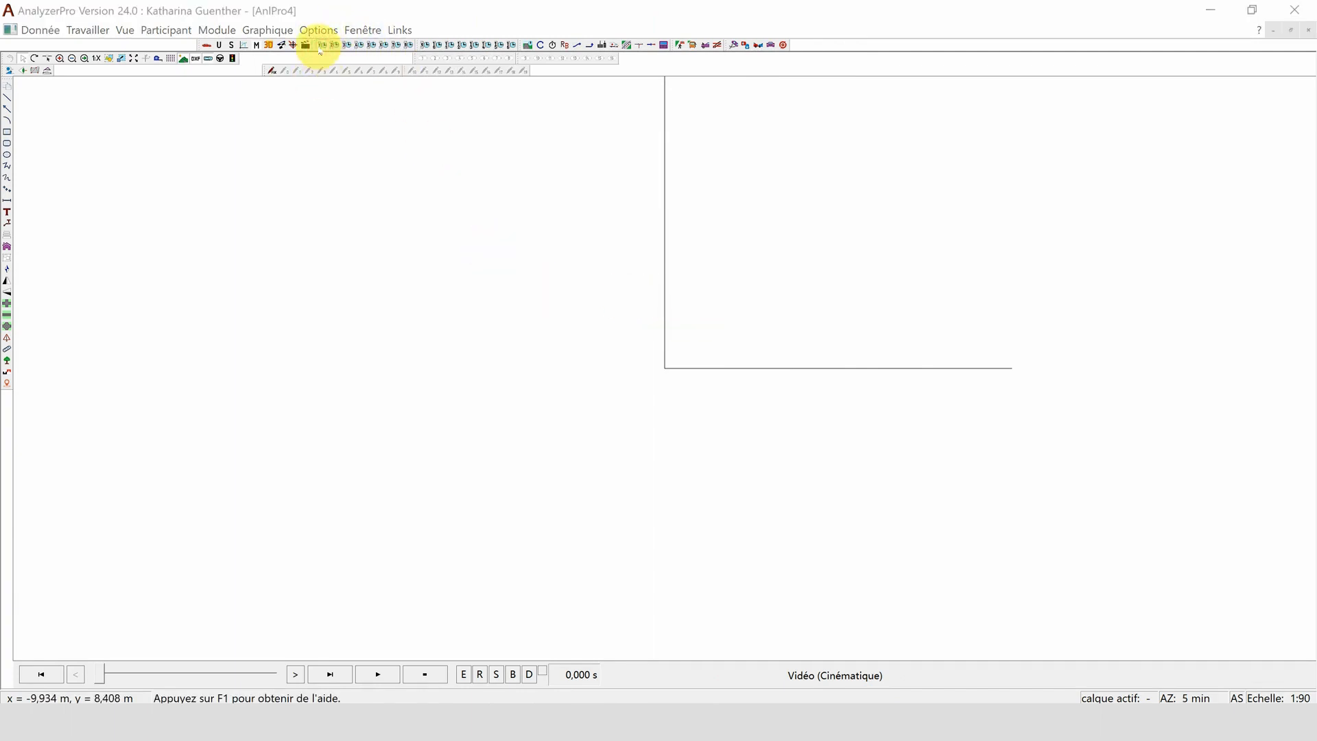
pyautogui.click(129, 204)
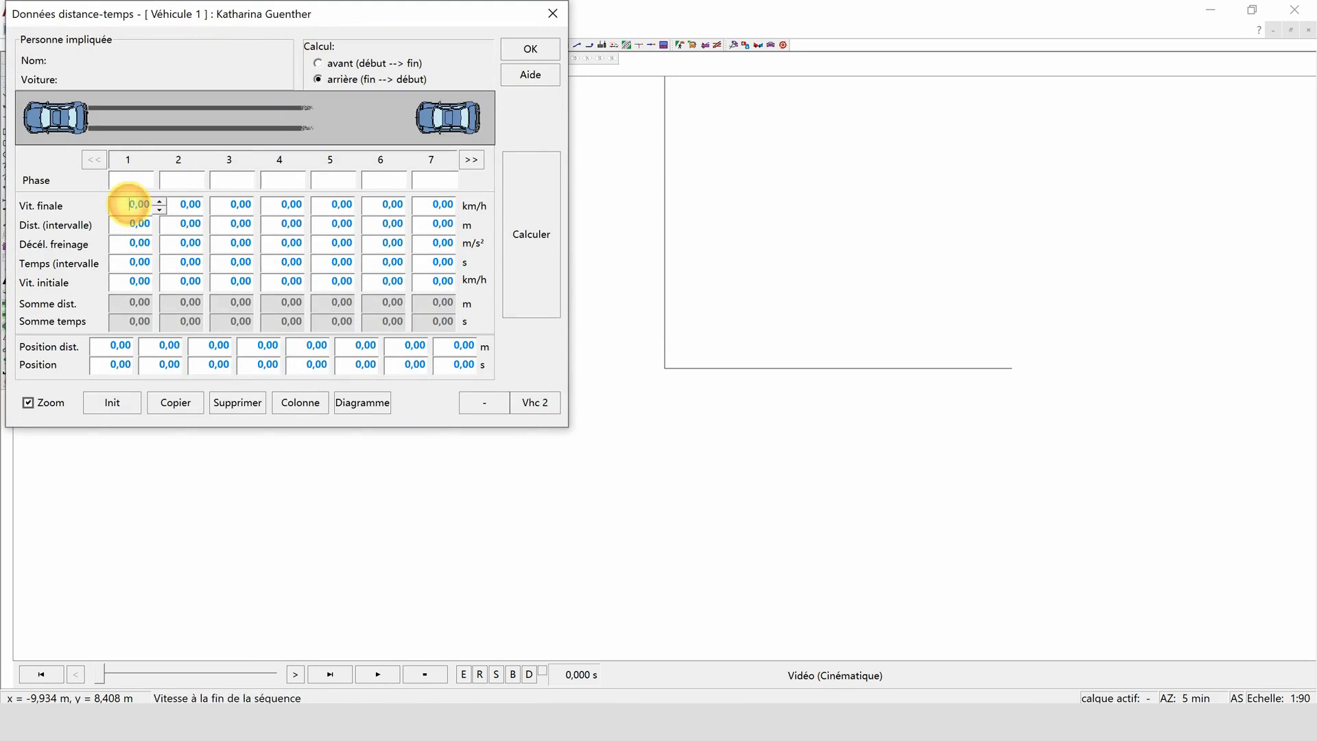
pyautogui.write('10')
pyautogui.click(130, 228)
pyautogui.write('10')
pyautogui.click(130, 263)
pyautogui.write('10')
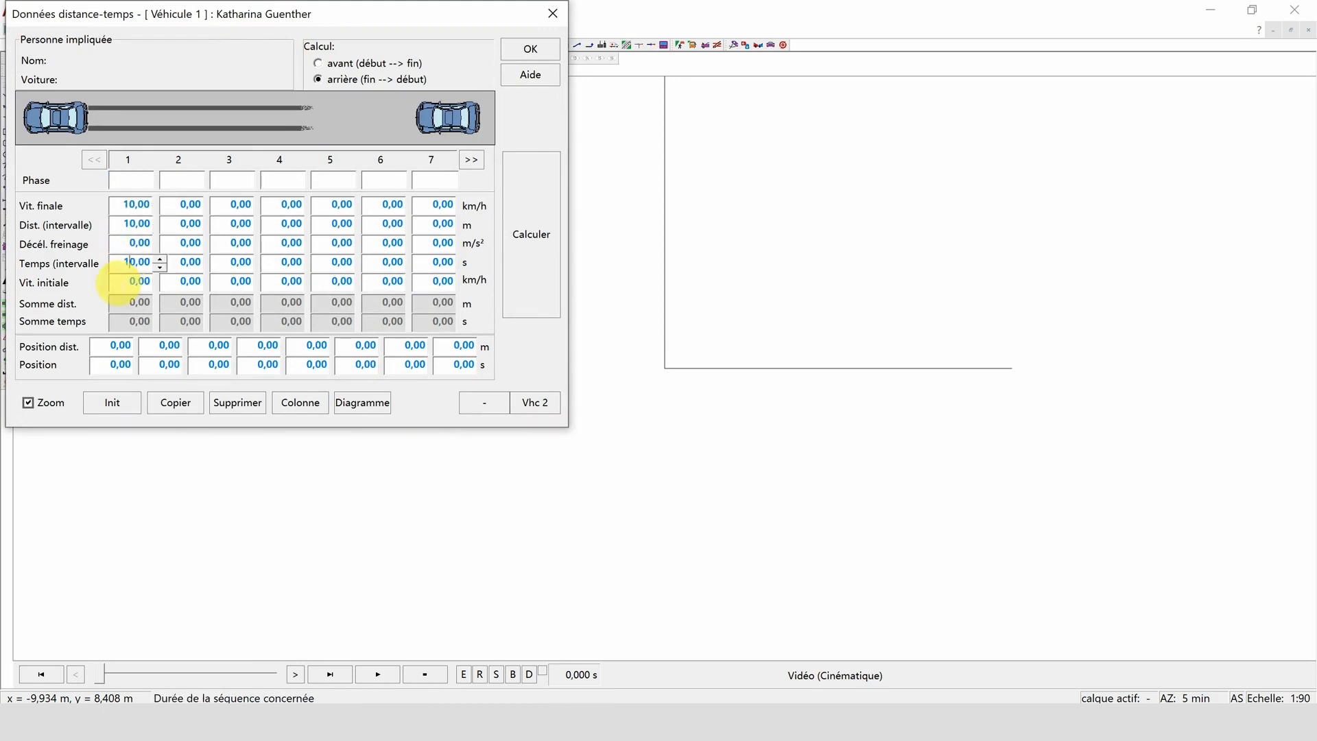
pyautogui.click(130, 281)
pyautogui.write('10')
pyautogui.click(541, 199)
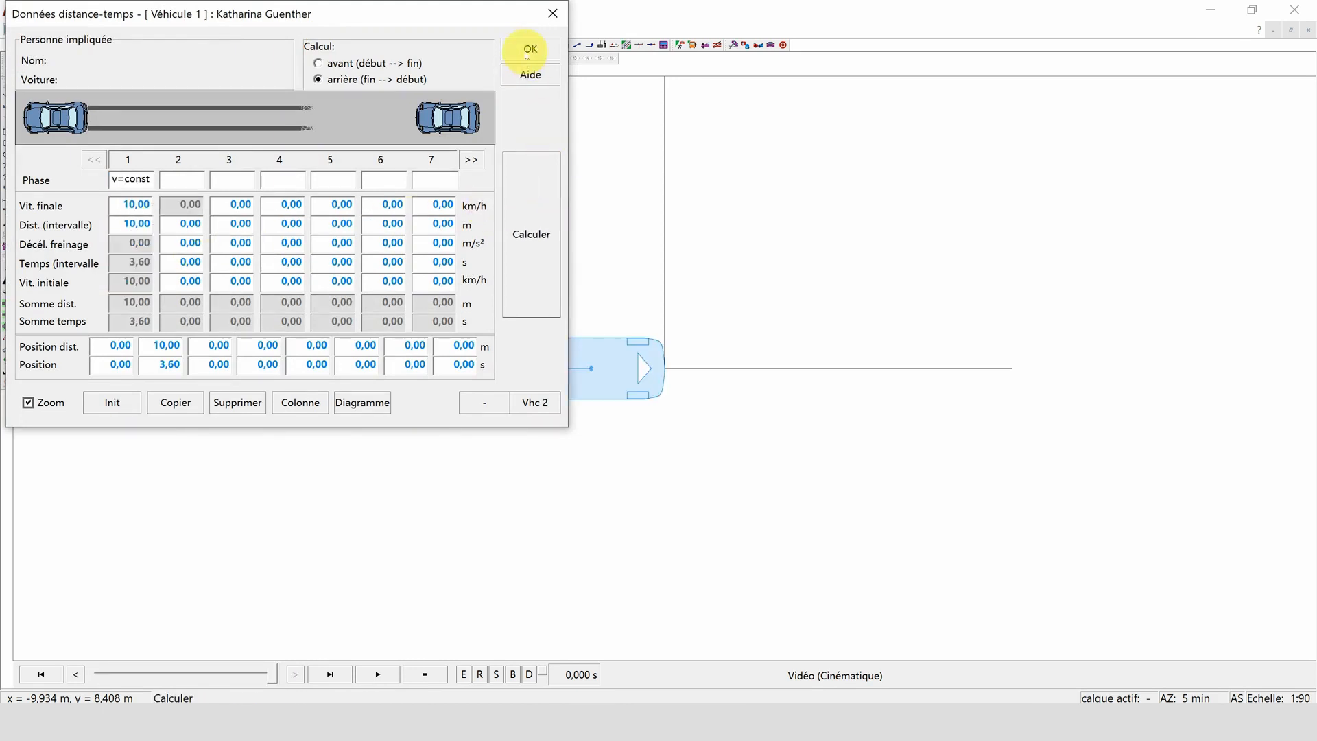
pyautogui.click(527, 48)
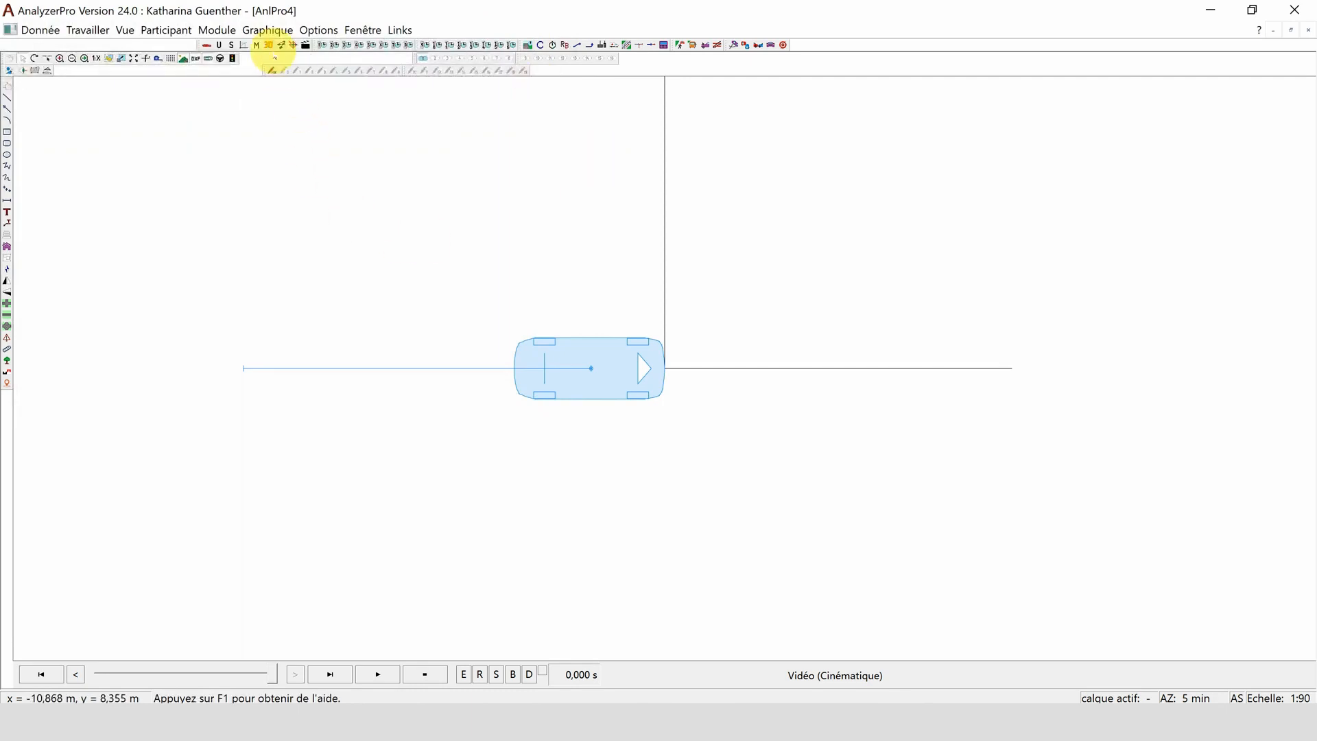
# - Show the BMW scan in an enlarged 3D view and play its motion
pyautogui.click(270, 46)
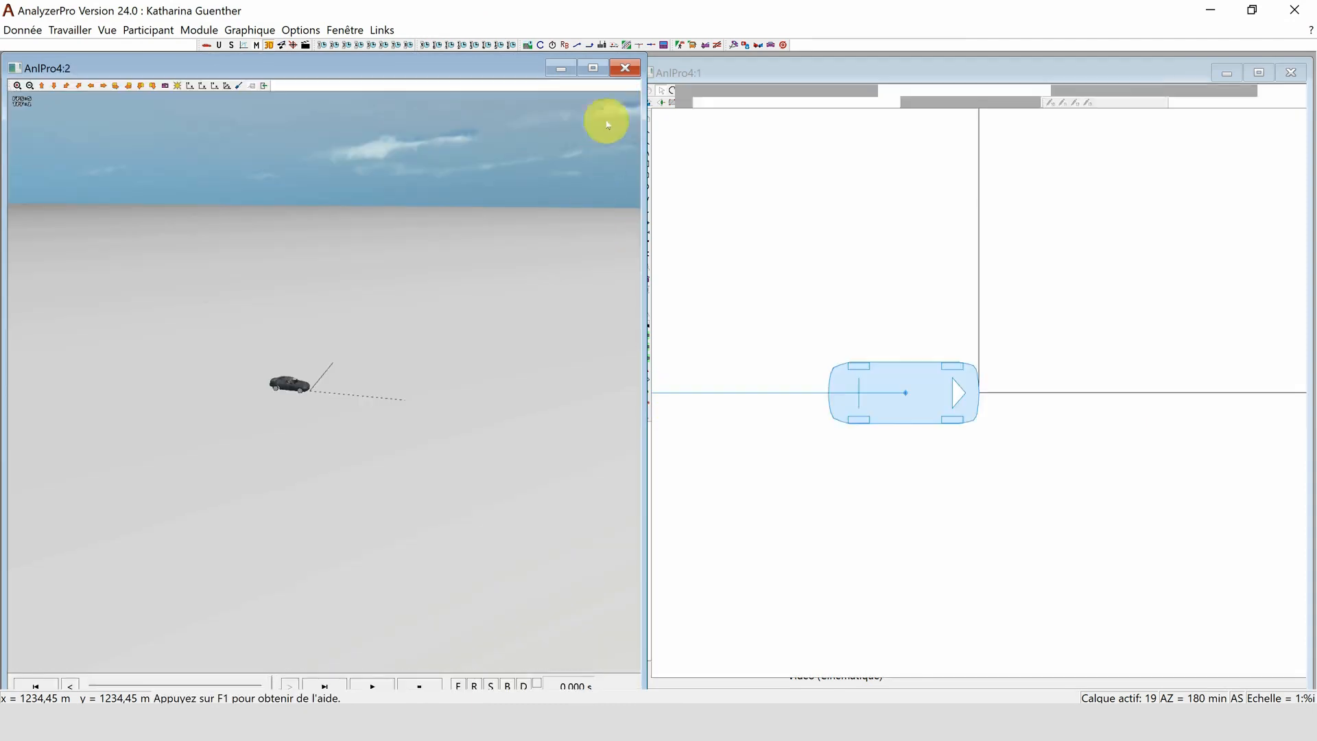
pyautogui.click(593, 68)
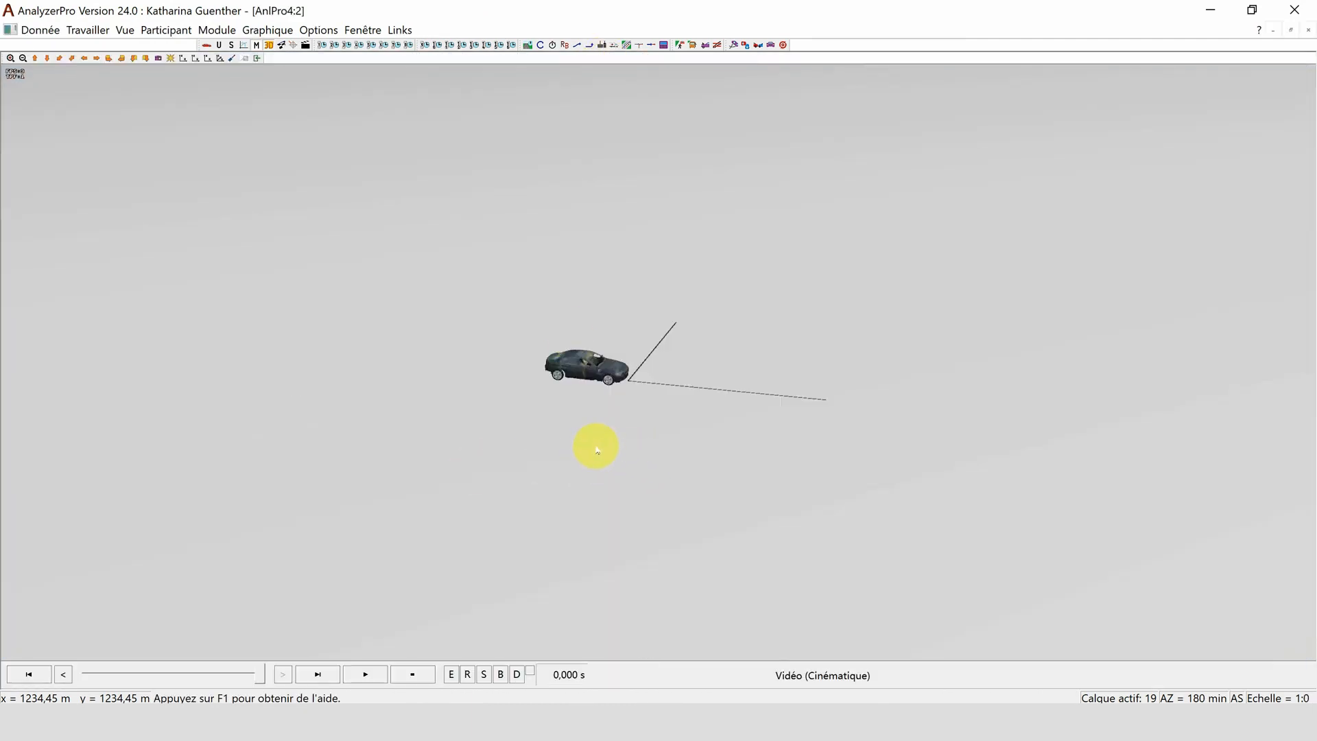
pyautogui.scroll(3, 596, 450)
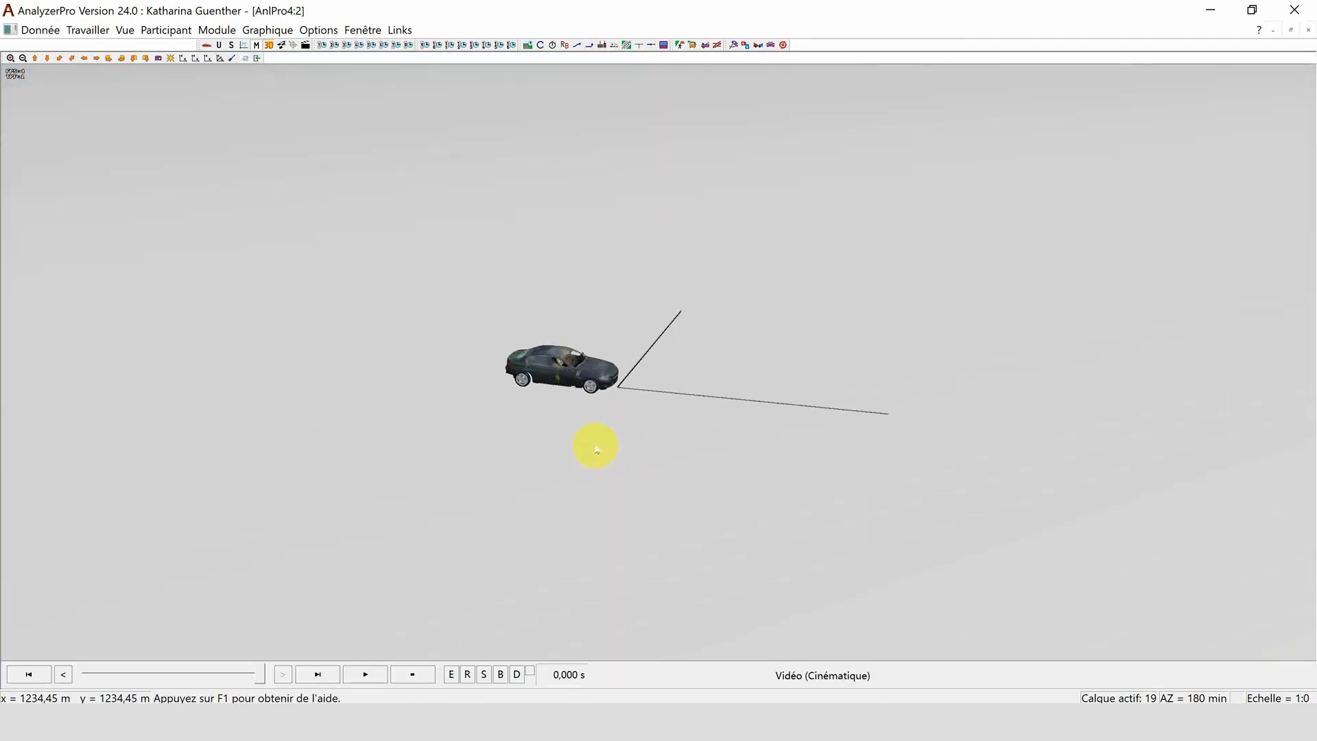
pyautogui.click(348, 675)
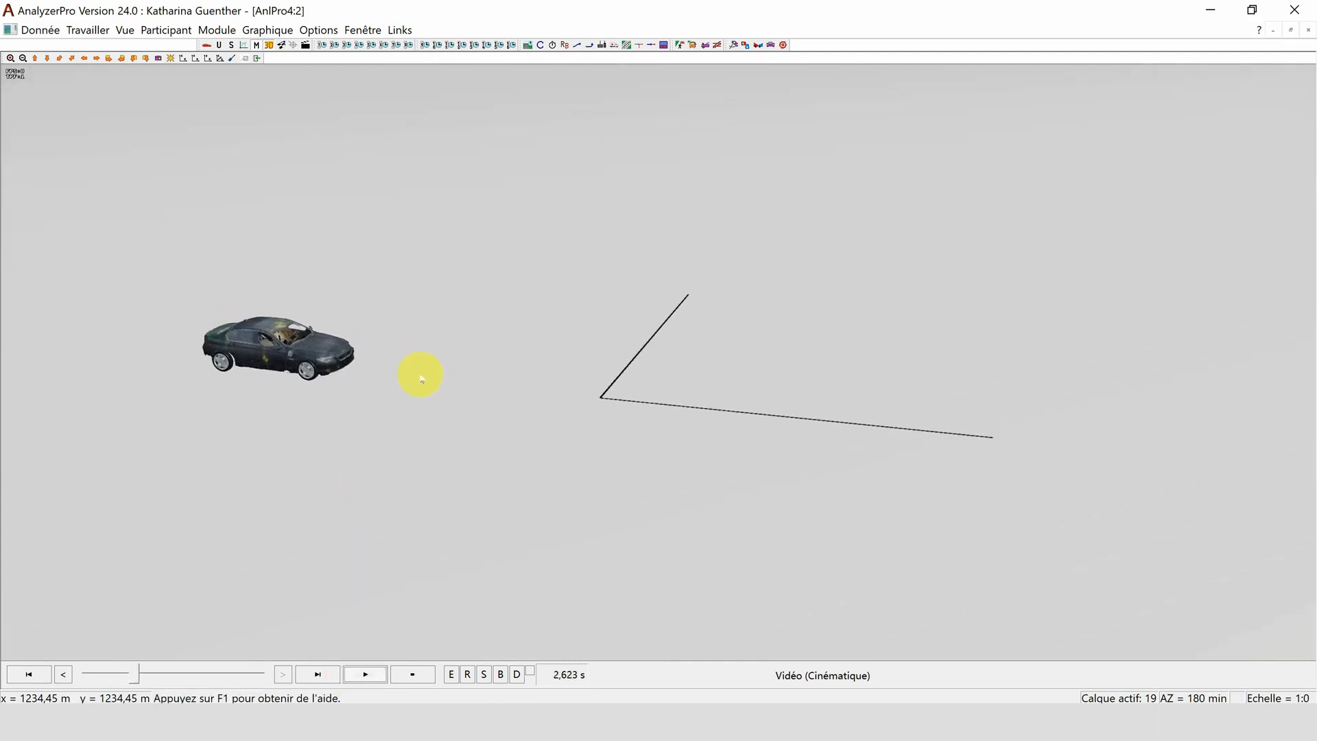